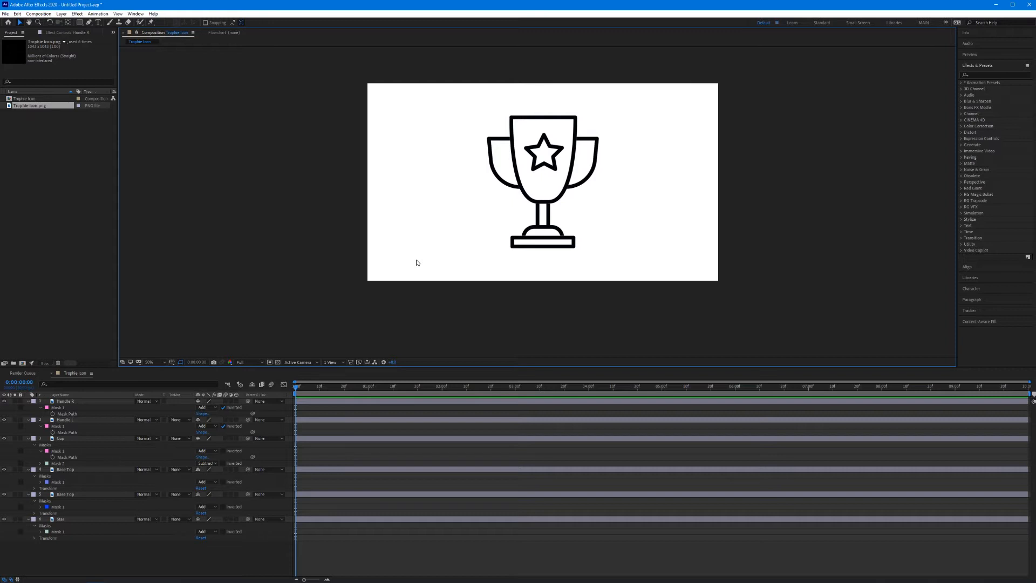
Move the Star layer's anchor point to the center of the star using the Pan Behind tool.
click(66, 519)
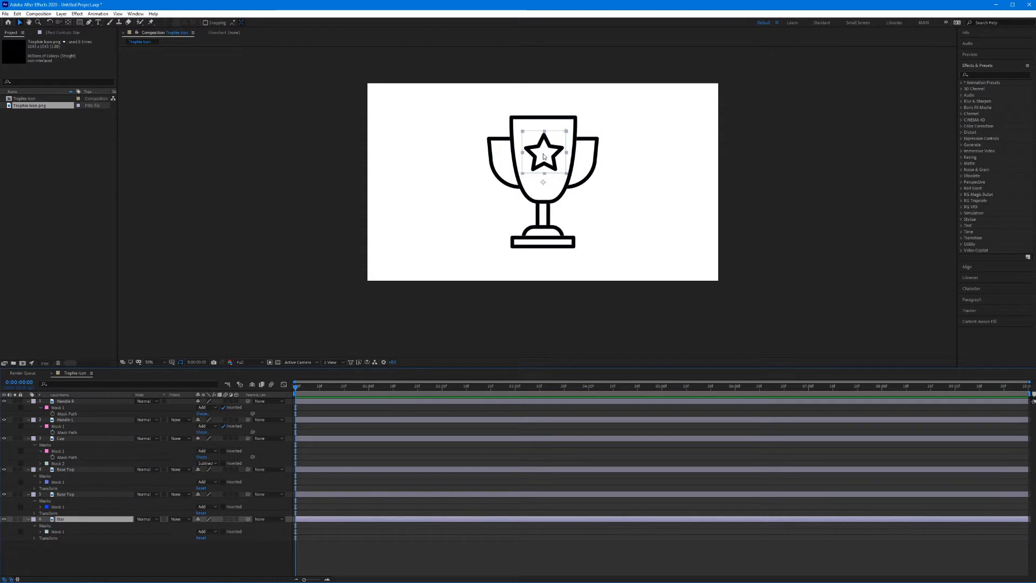
scroll(543, 156, up, 2)
drag(548, 159, 487, 217)
key(v)
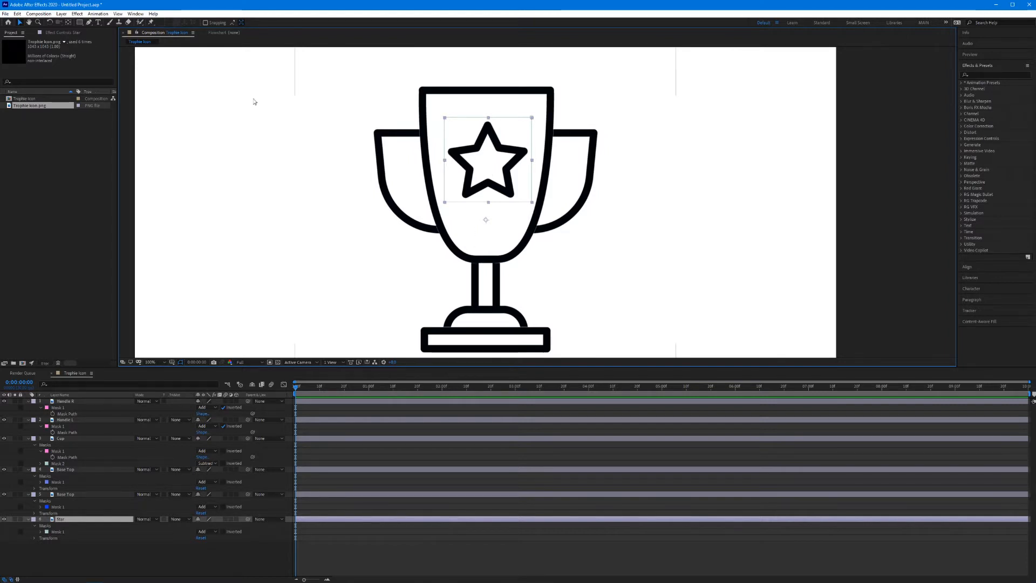
click(67, 23)
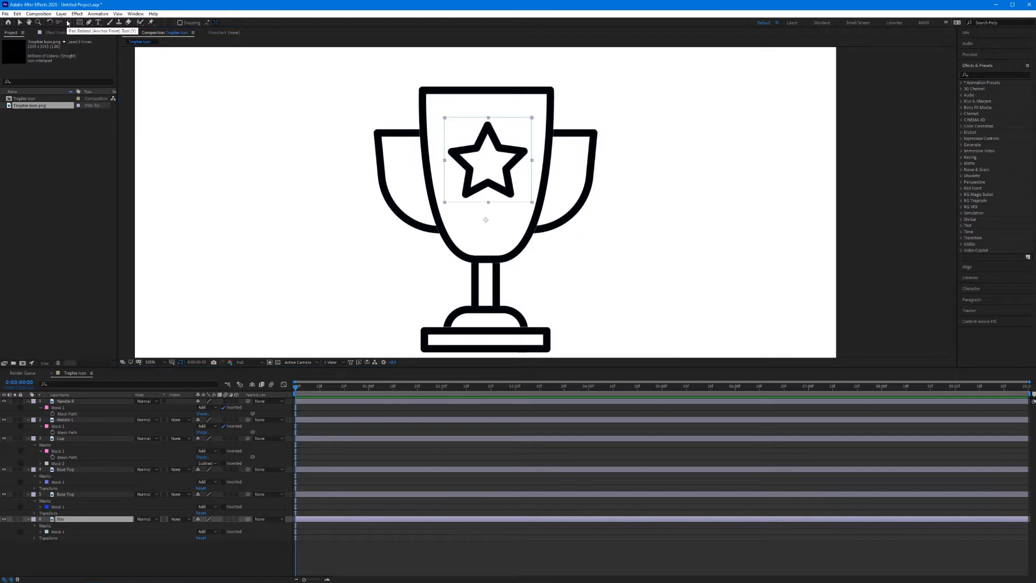
click(486, 211)
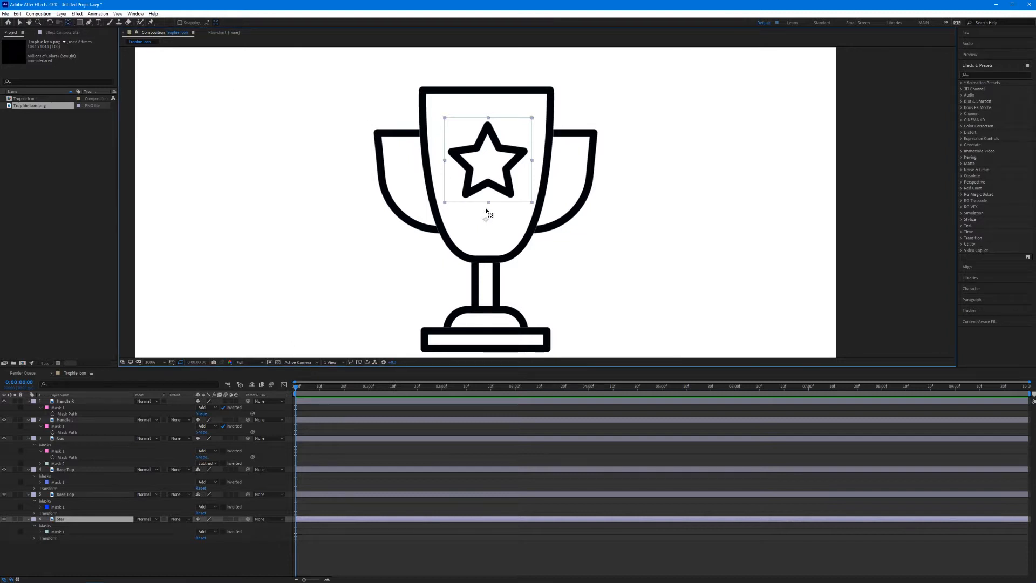
drag(486, 211, 488, 165)
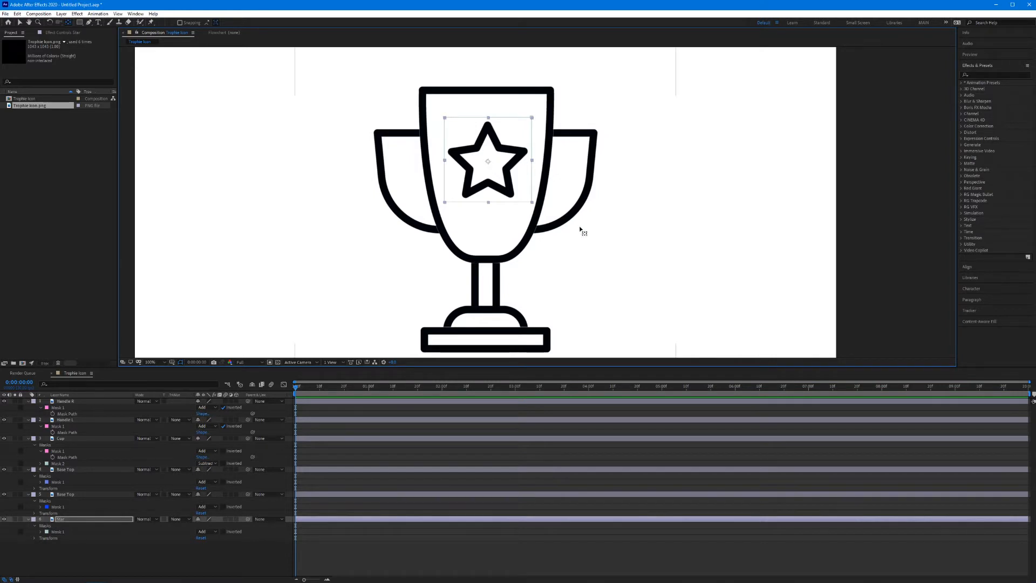
Move the stem layer's anchor point to the top of the stem, where it meets the cup.
click(87, 494)
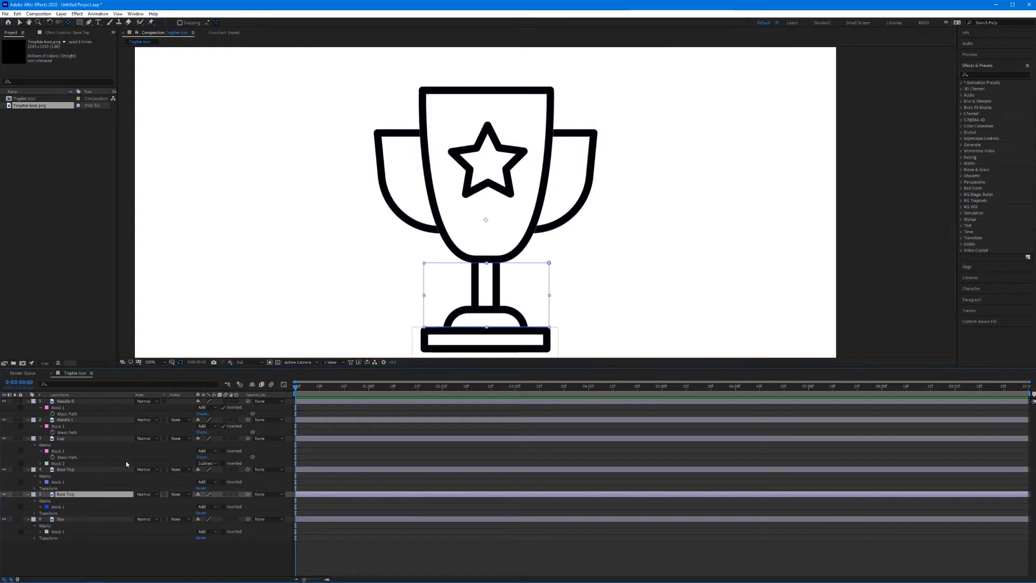
drag(485, 219, 488, 265)
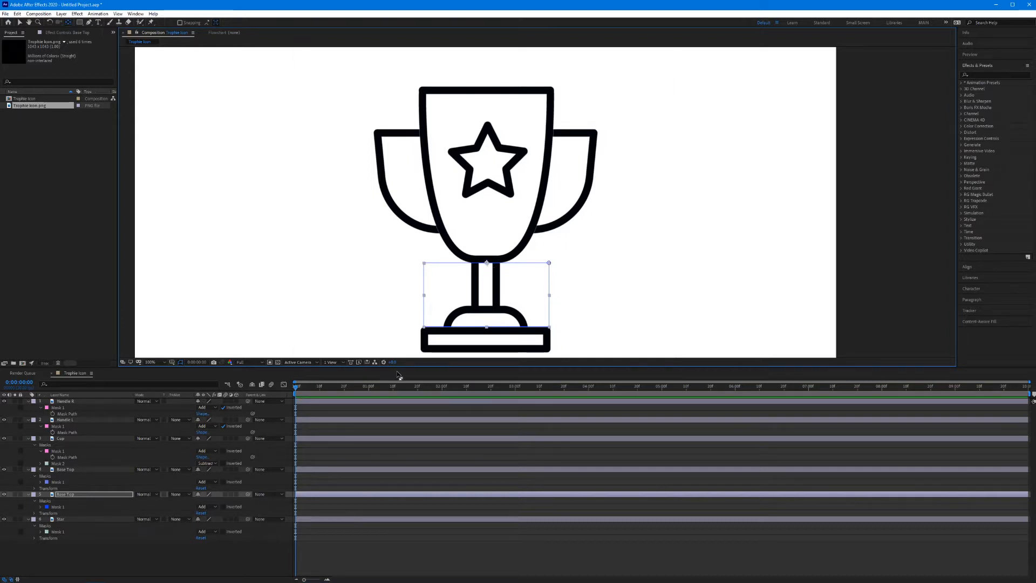
Rename the layer with the trophy's bottom slab as Base Bottom and move its anchor point to the slab's center.
click(89, 468)
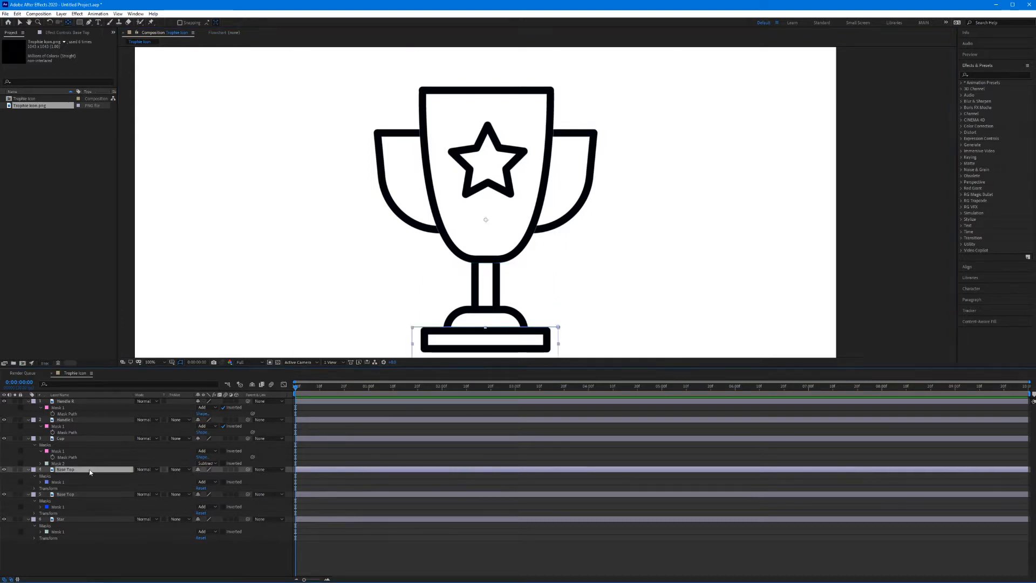
drag(364, 286, 379, 235)
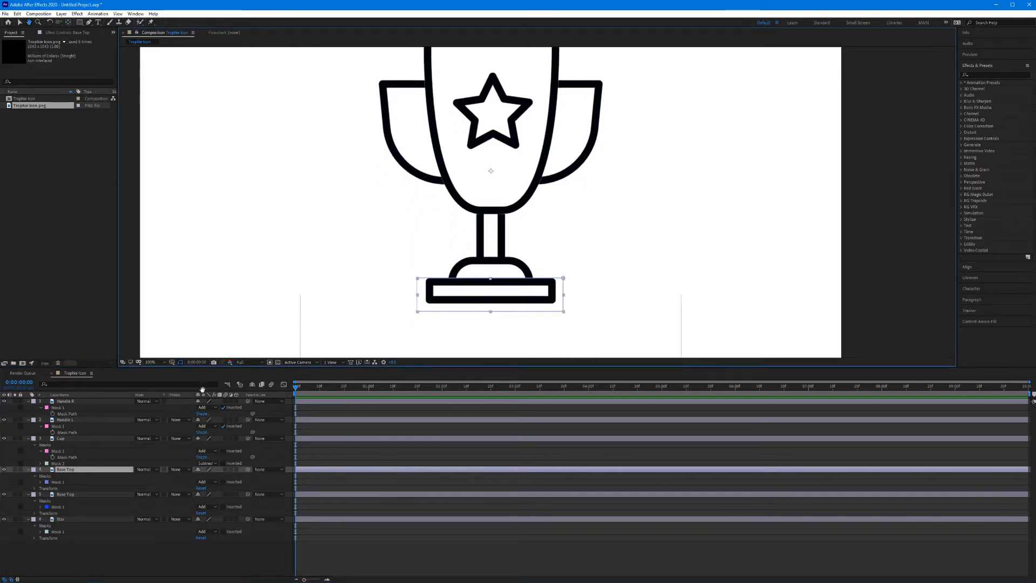
double_click(68, 470)
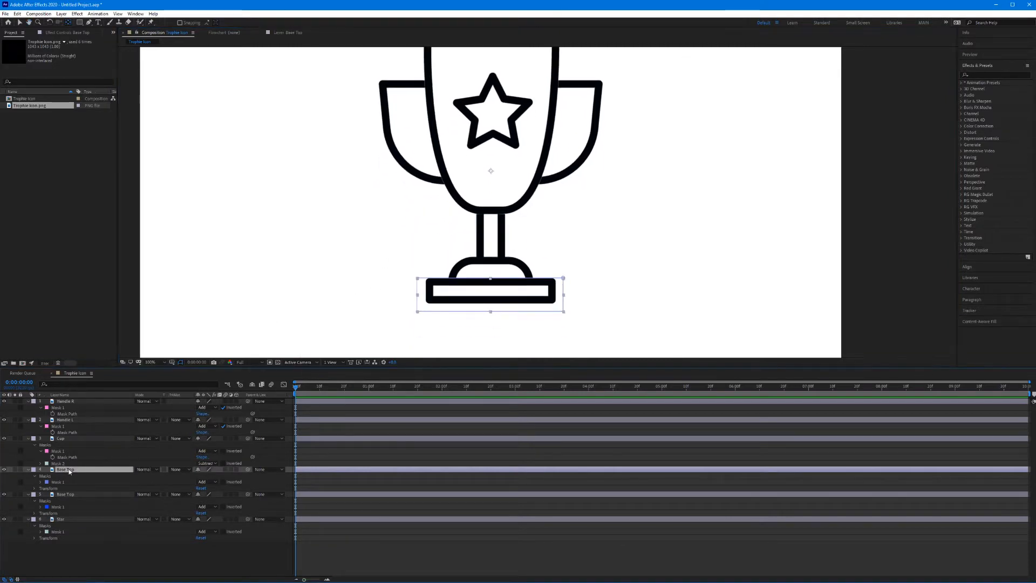
key(Return)
click(82, 468)
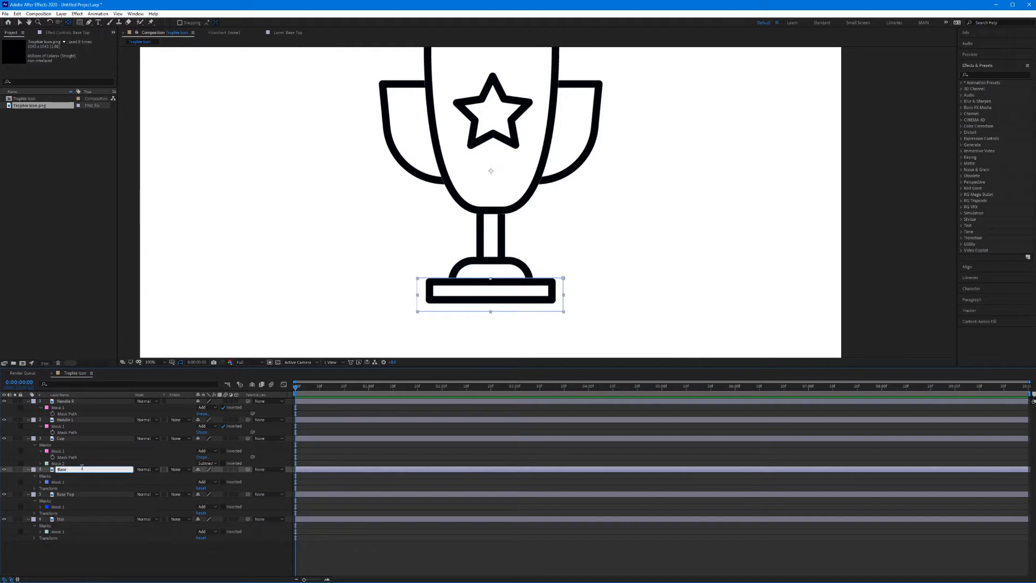
text(Bottom)
key(Return)
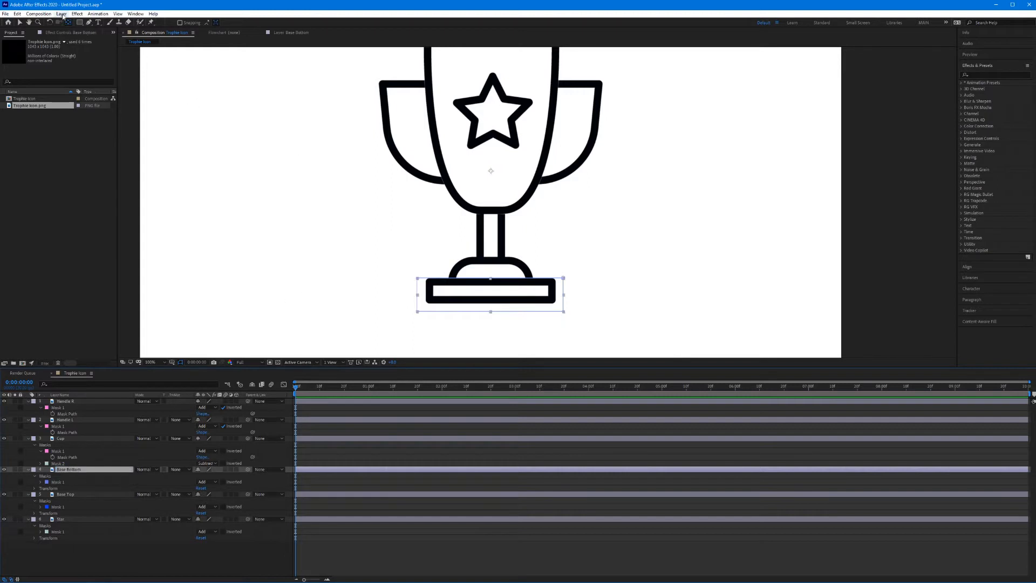
drag(493, 174, 491, 293)
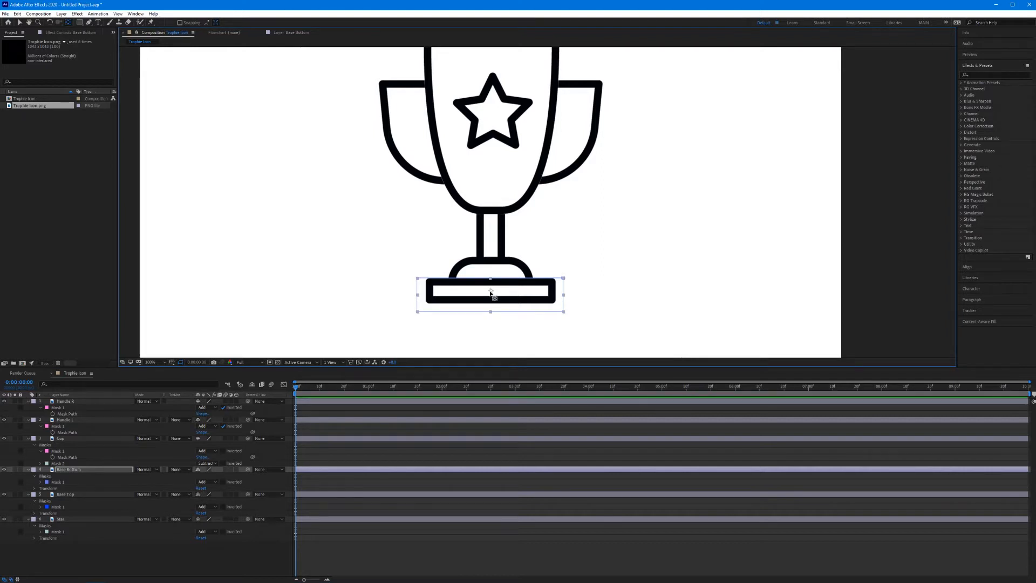
Move the Cup layer's anchor point up to the middle of the cup, at the star's center.
click(63, 438)
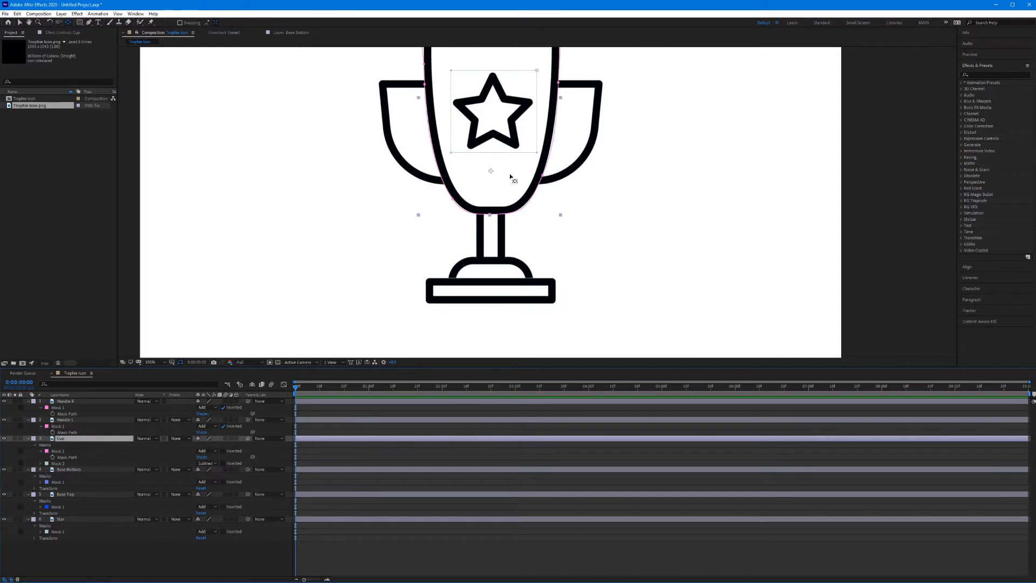
drag(511, 178, 432, 239)
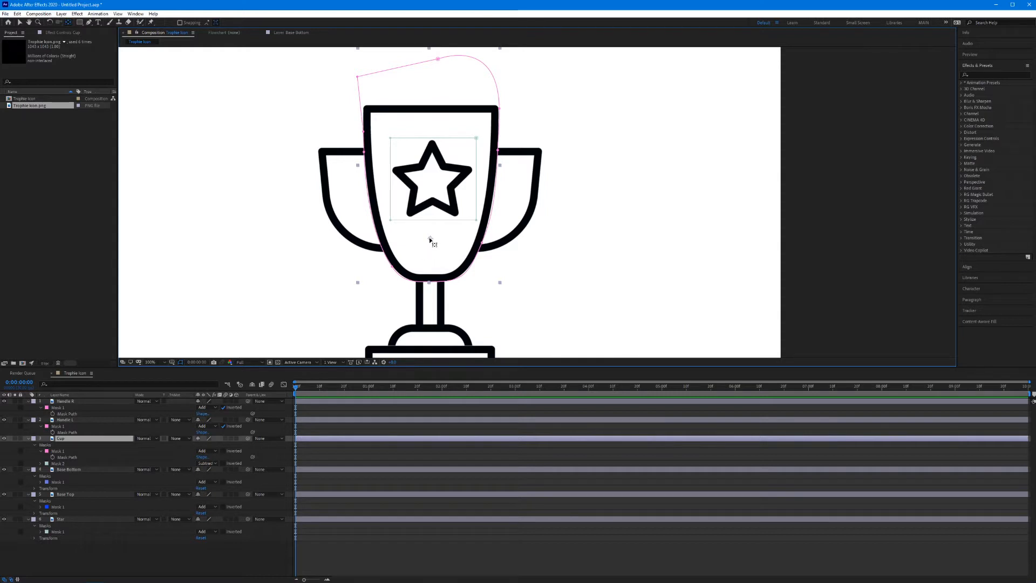
drag(430, 239, 432, 182)
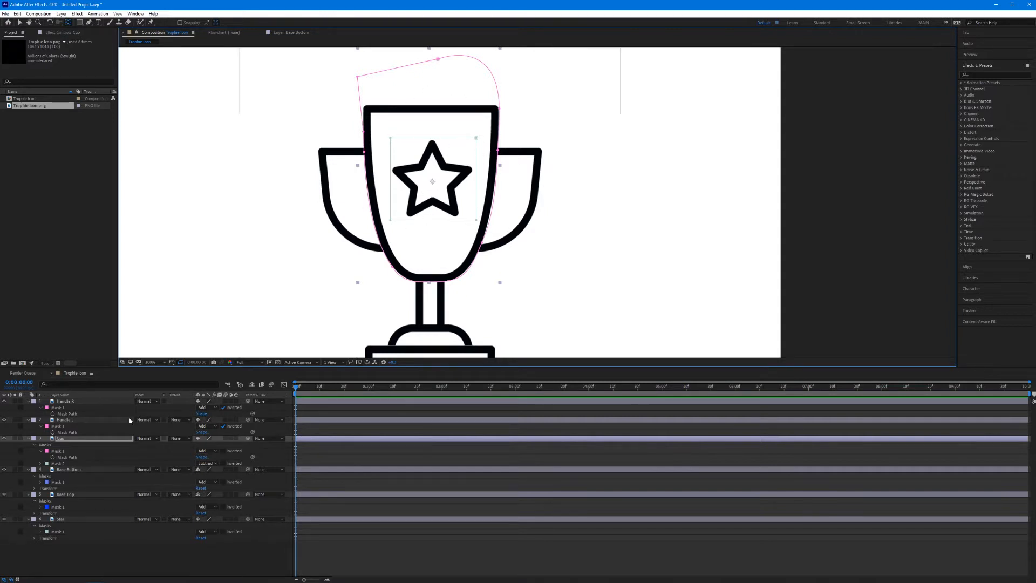
Move the Handle L layer's anchor point to the cup's left edge, midway along the handle's attachment.
click(110, 421)
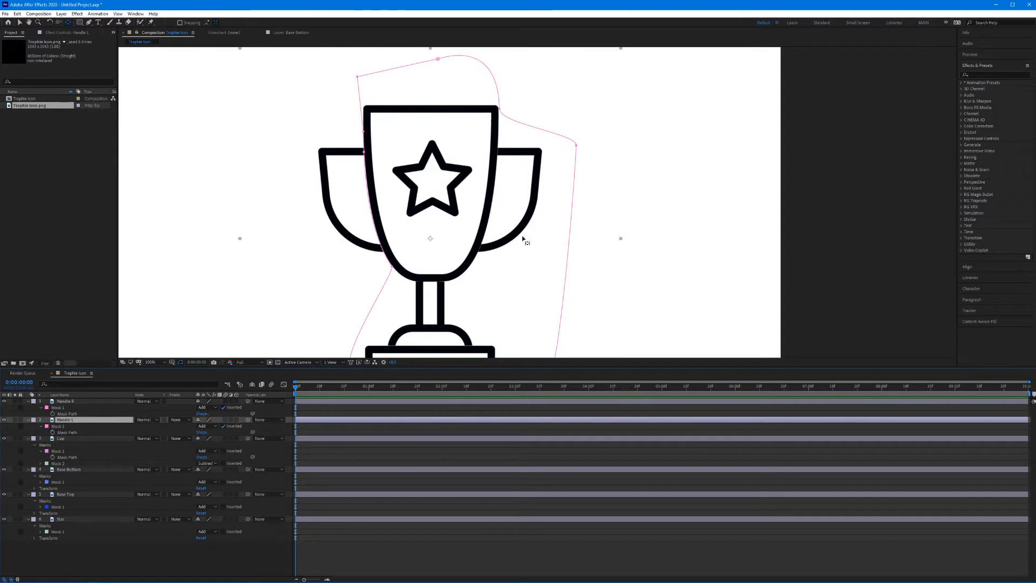
click(430, 235)
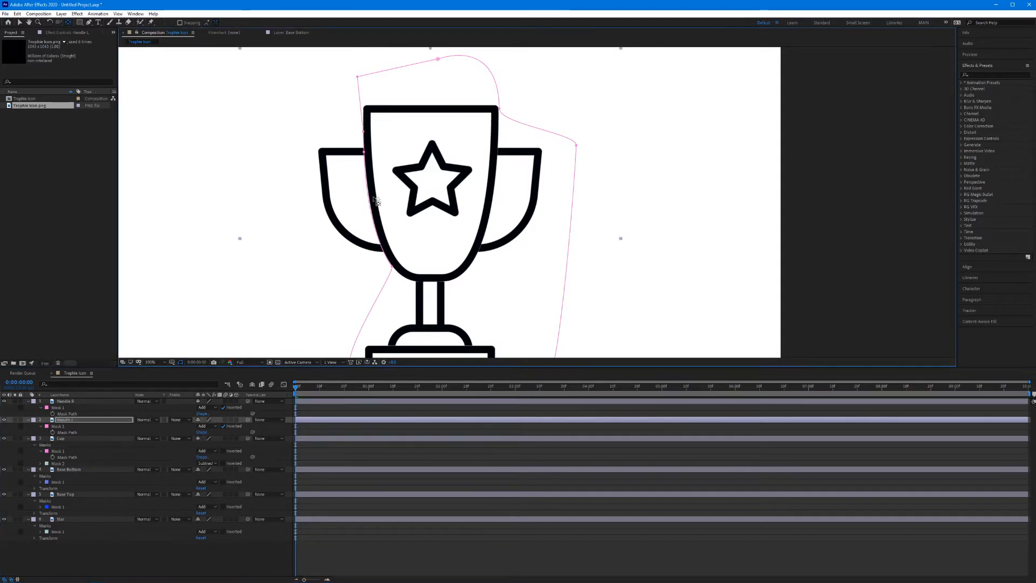
drag(374, 198, 370, 197)
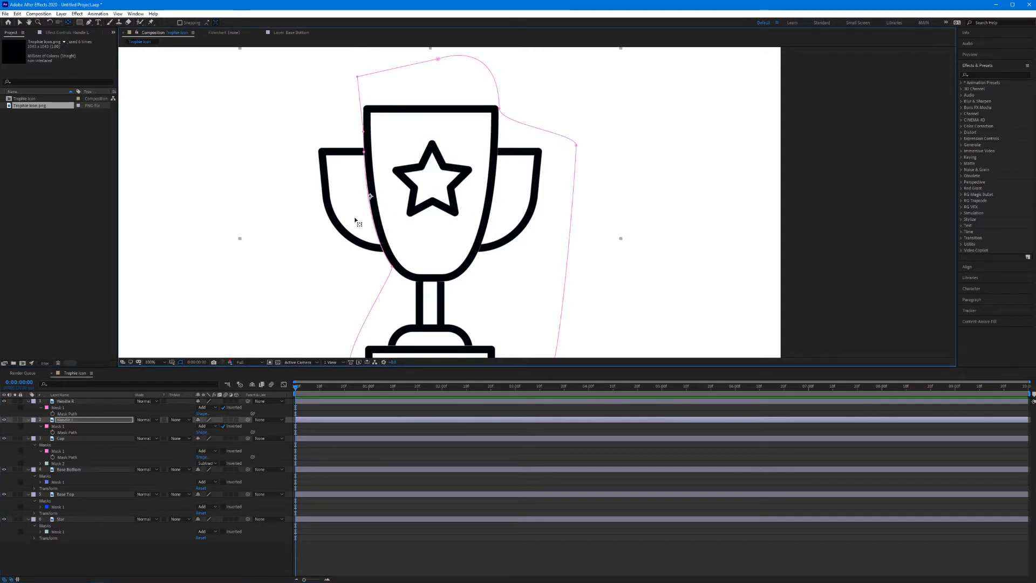
Move the Handle R layer's anchor point to the cup's right edge, midway along the handle's attachment, and deselect the layer.
click(78, 401)
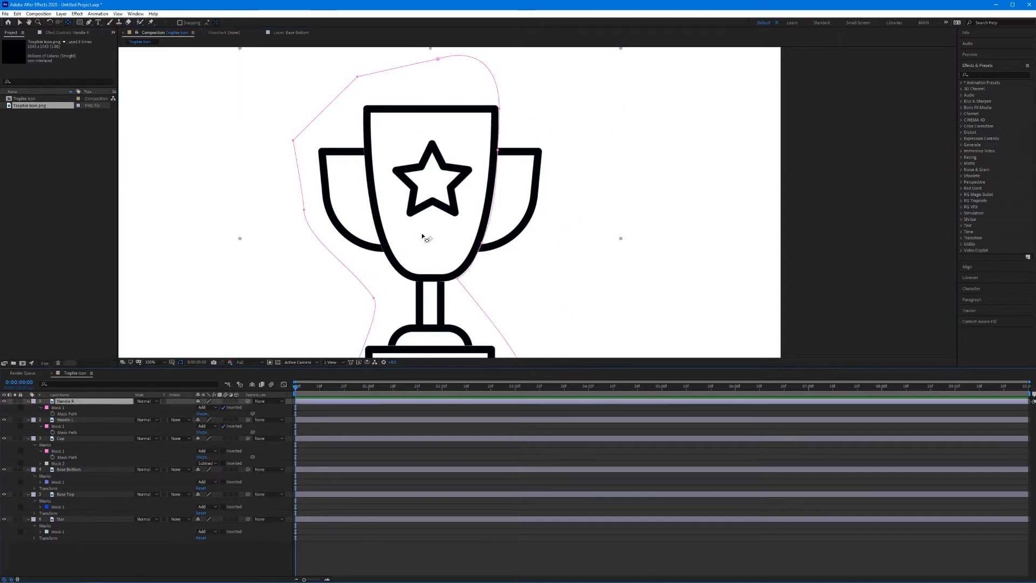
click(424, 238)
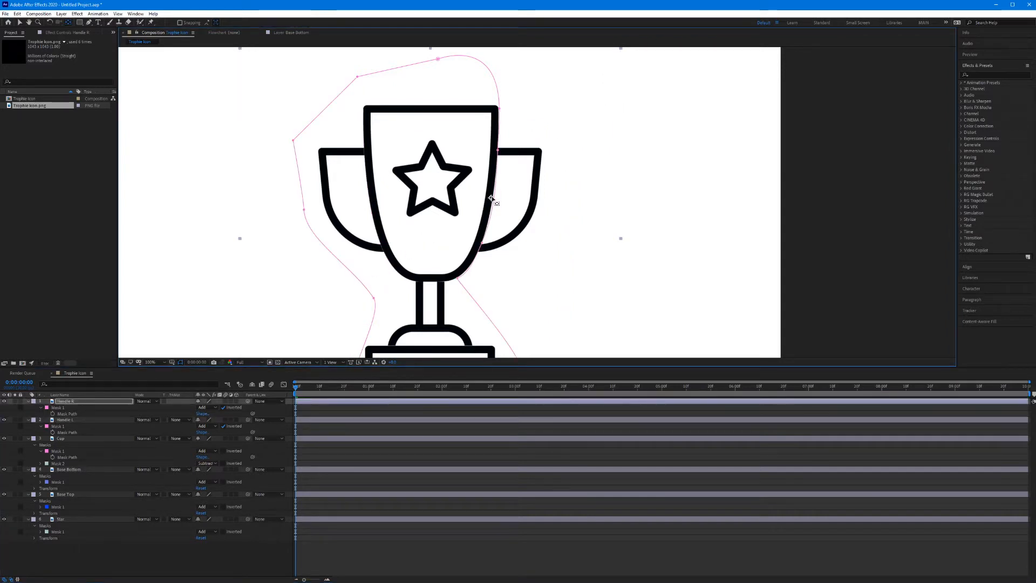
key(comma)
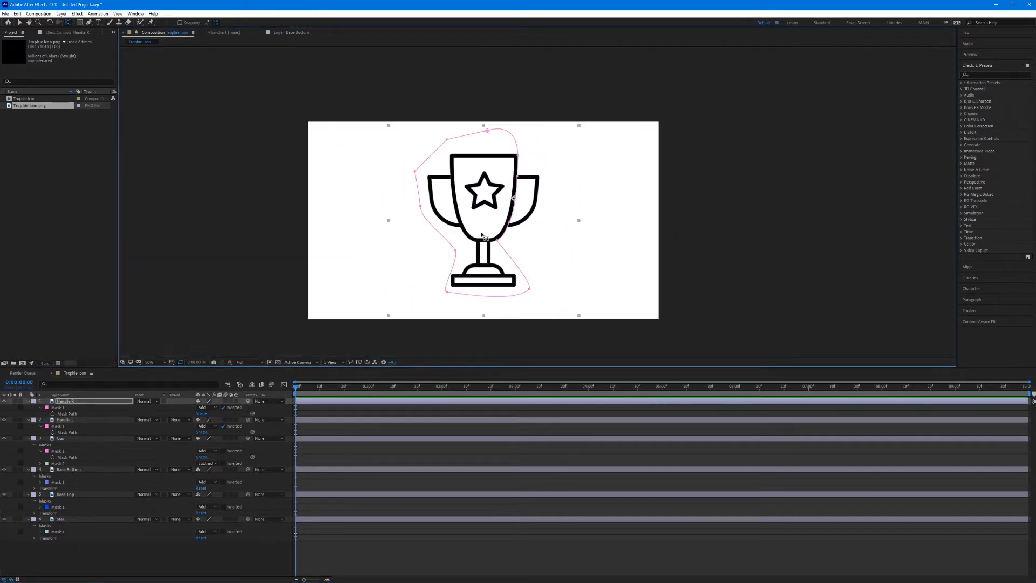
click(124, 557)
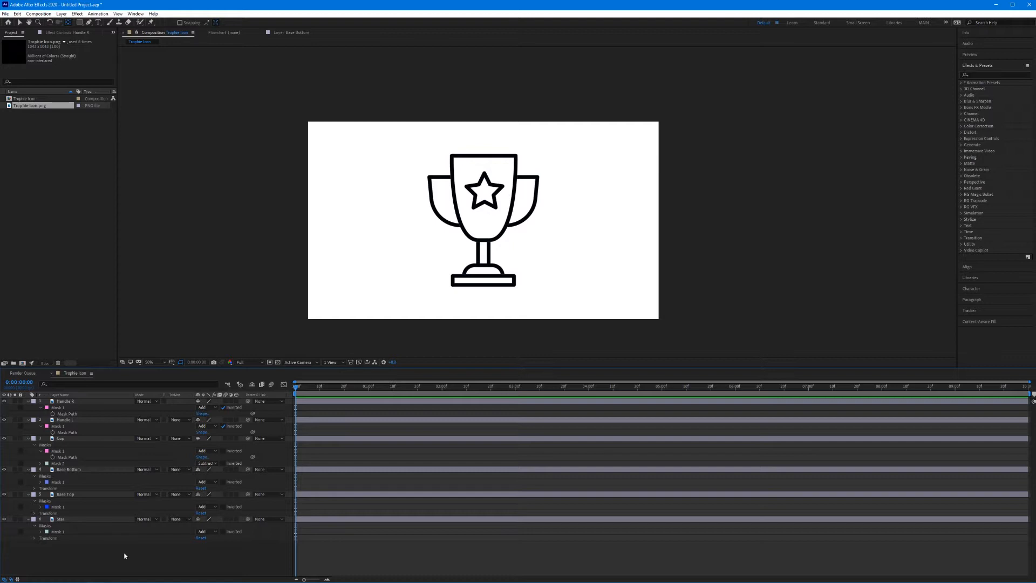
Show the Star layer's Rotation, Scale, Position and Opacity properties one after another.
click(84, 523)
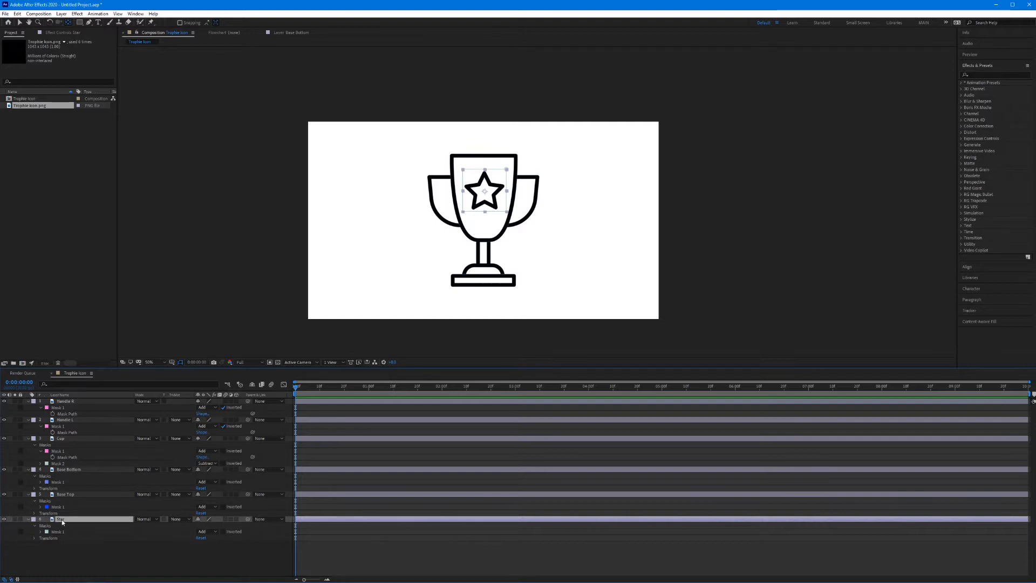
key(r)
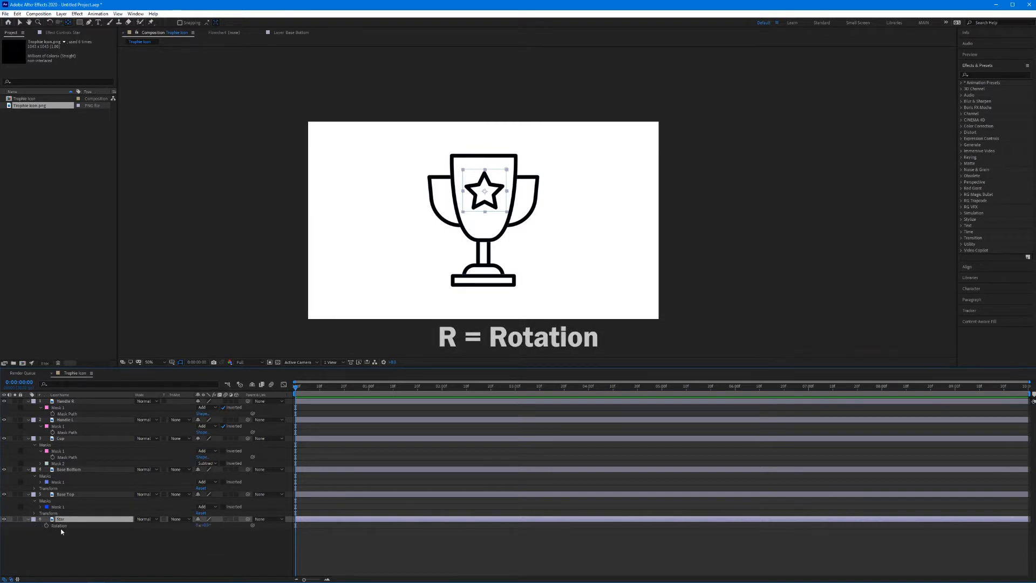
key(s)
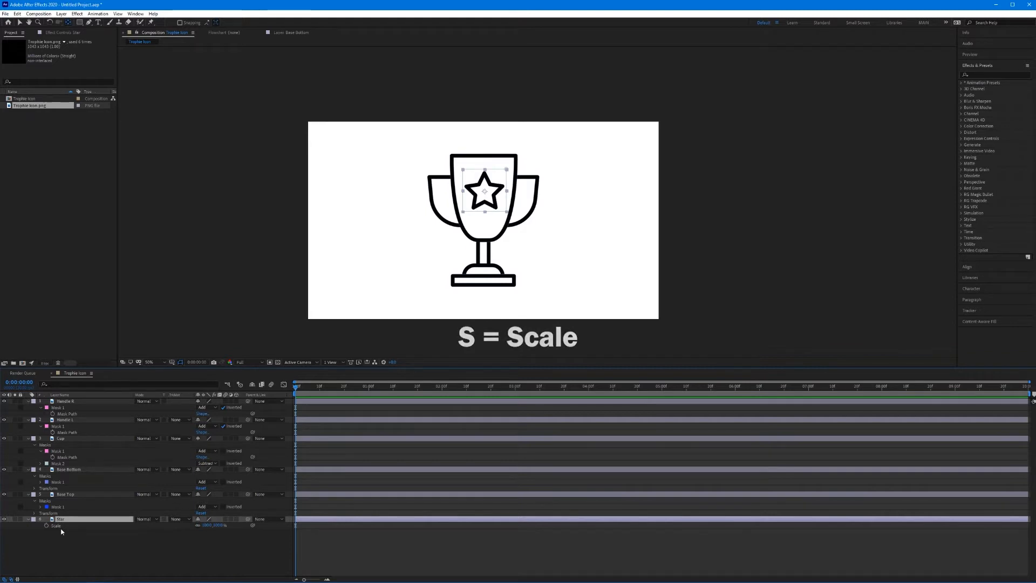
key(p)
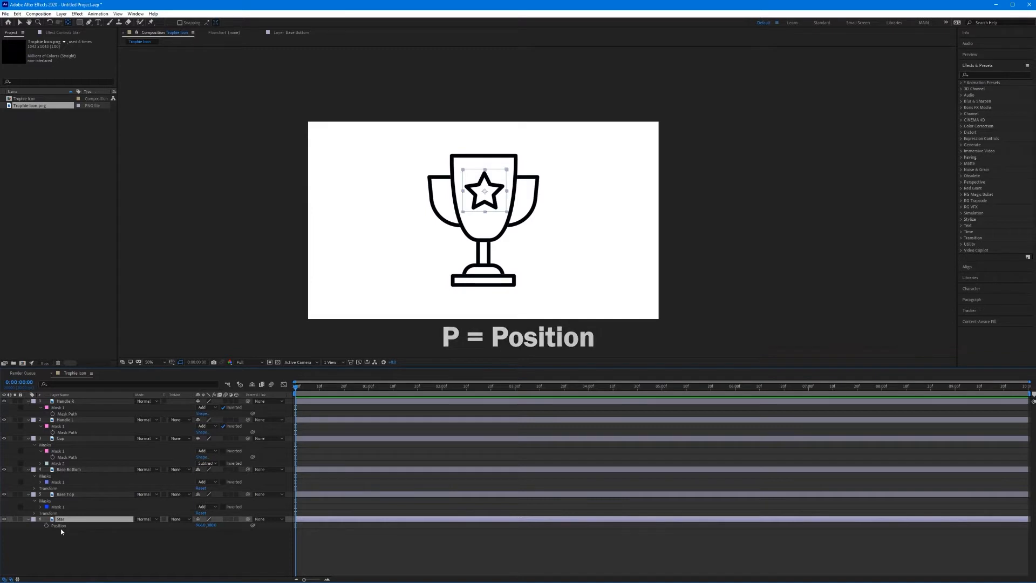
key(t)
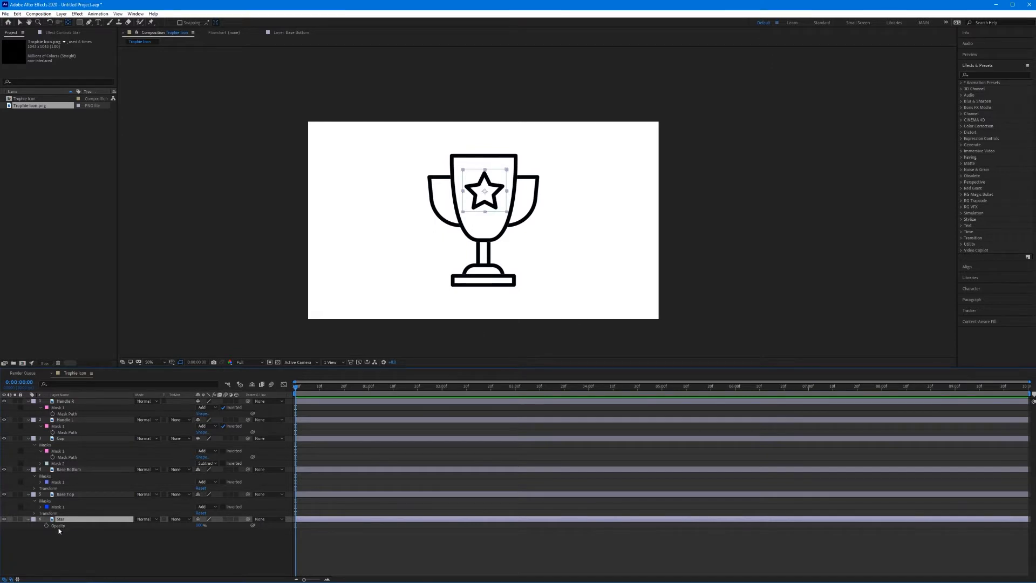
Enable Scale keyframing on the Star layer at the start of the composition and set the Scale to 0%.
key(s)
click(47, 526)
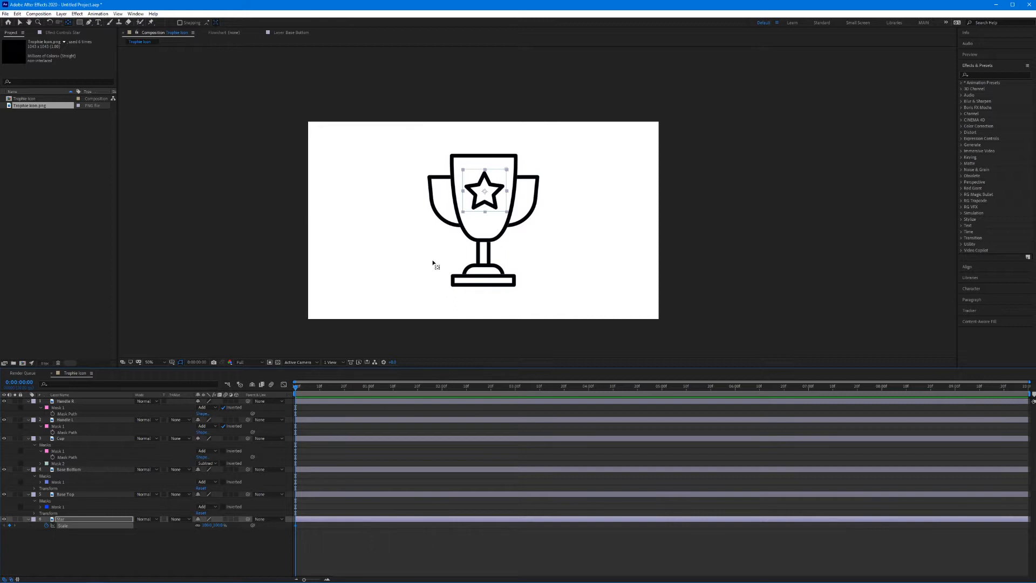
click(20, 23)
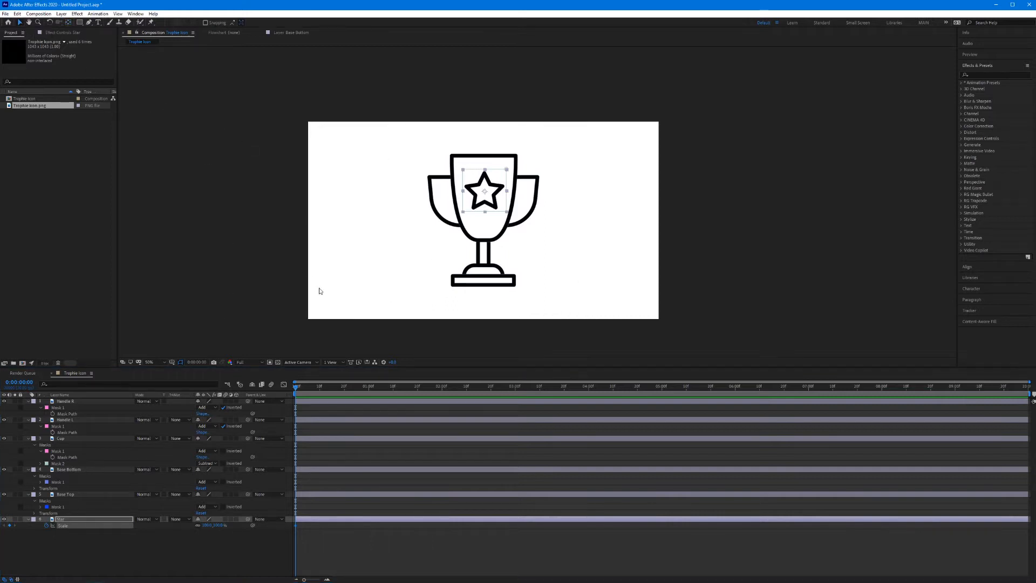
click(219, 525)
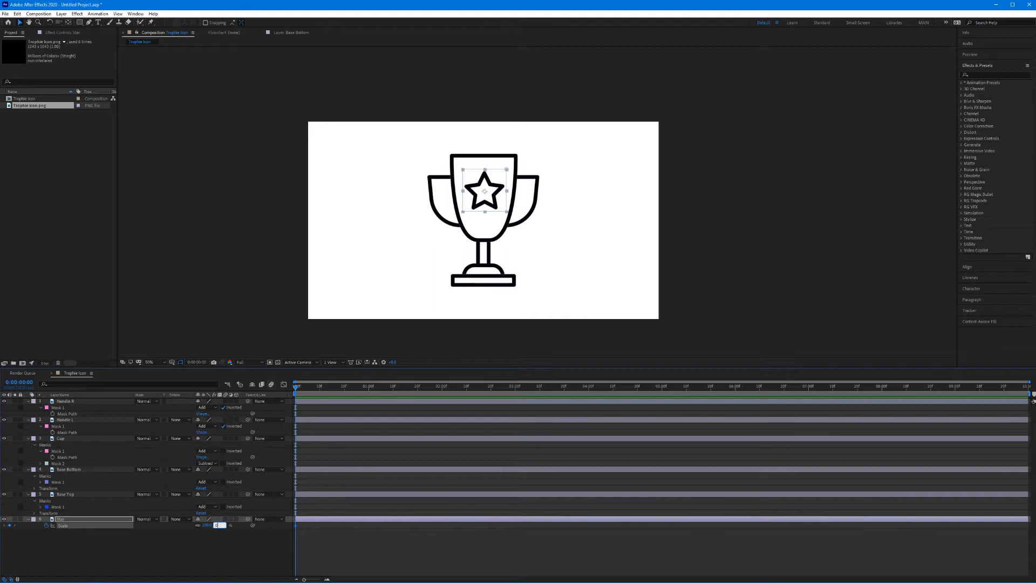
text(0)
key(Return)
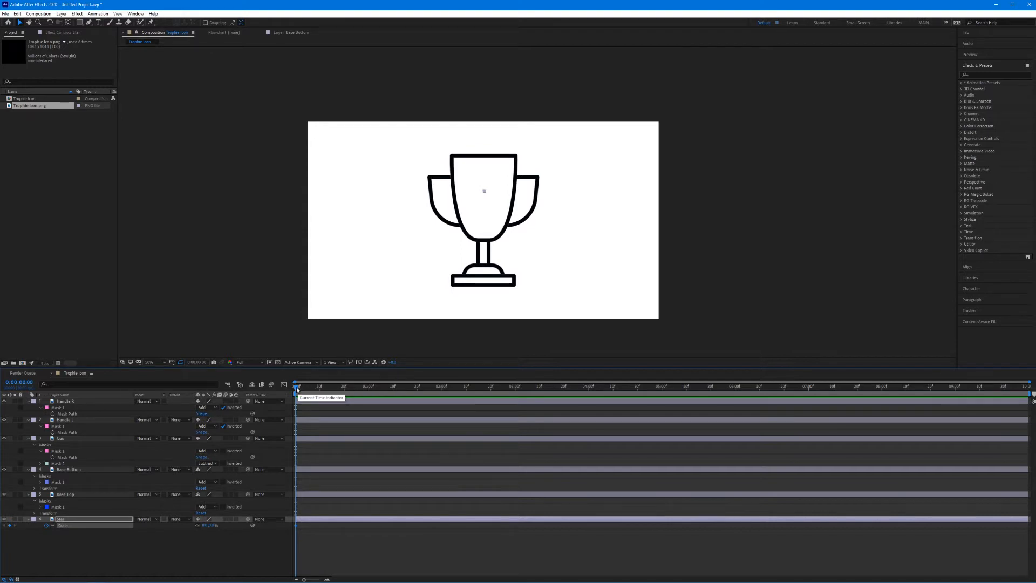
Add a Scale keyframe of 100% to the Star layer at frame 20.
drag(314, 387, 345, 390)
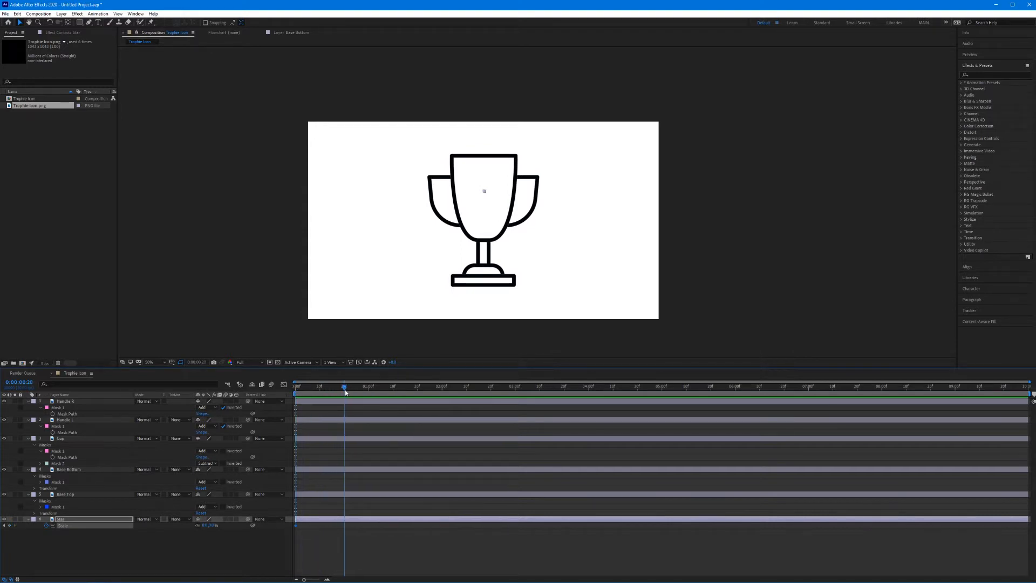
click(213, 525)
text(100)
key(Return)
Add a Scale keyframe of 120% to the Star layer at frame 13.
drag(344, 387, 344, 413)
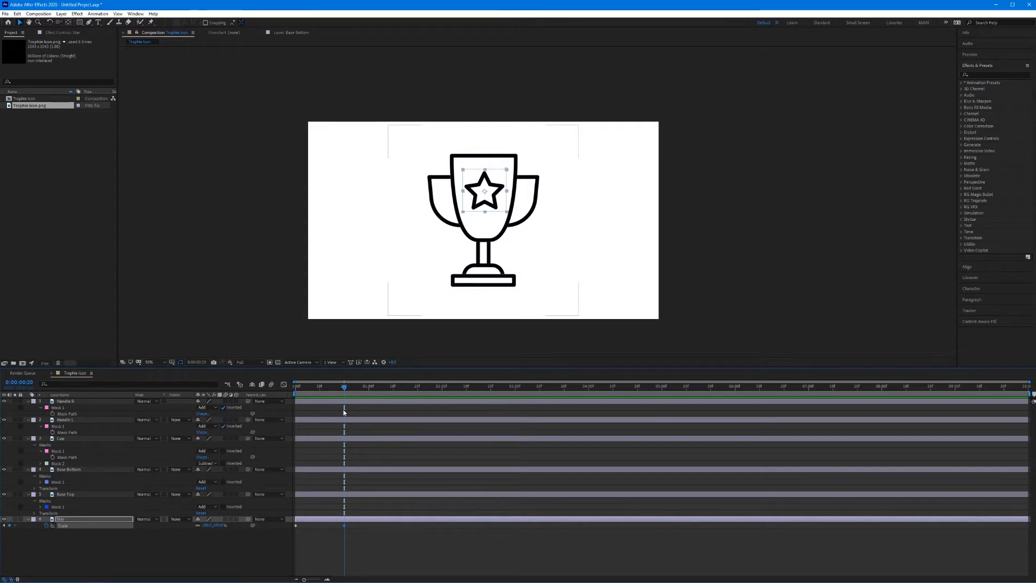
drag(344, 389, 326, 391)
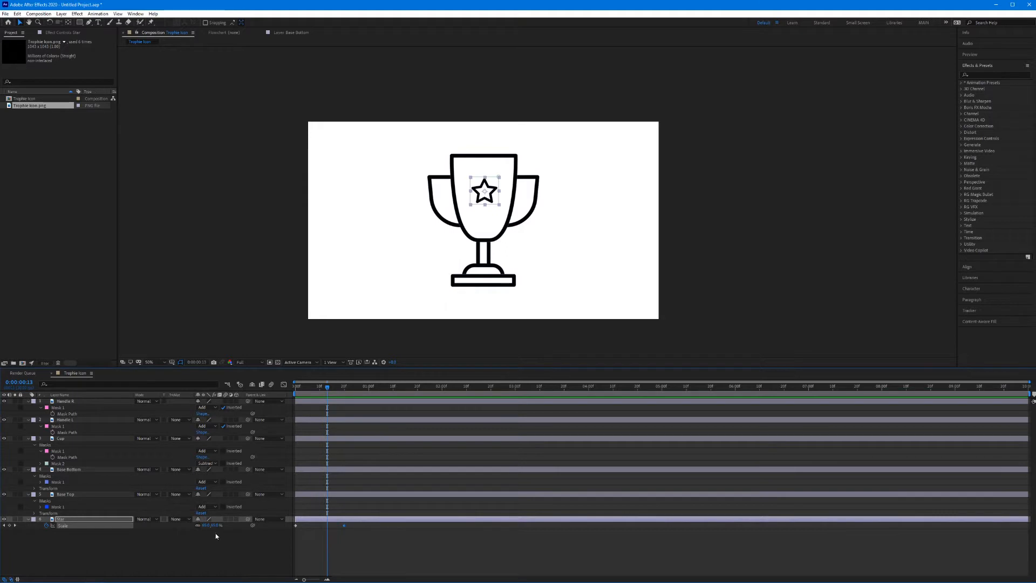
mouse_move(216, 529)
mouse_down()
mouse_move(260, 519)
mouse_move(236, 530)
mouse_up()
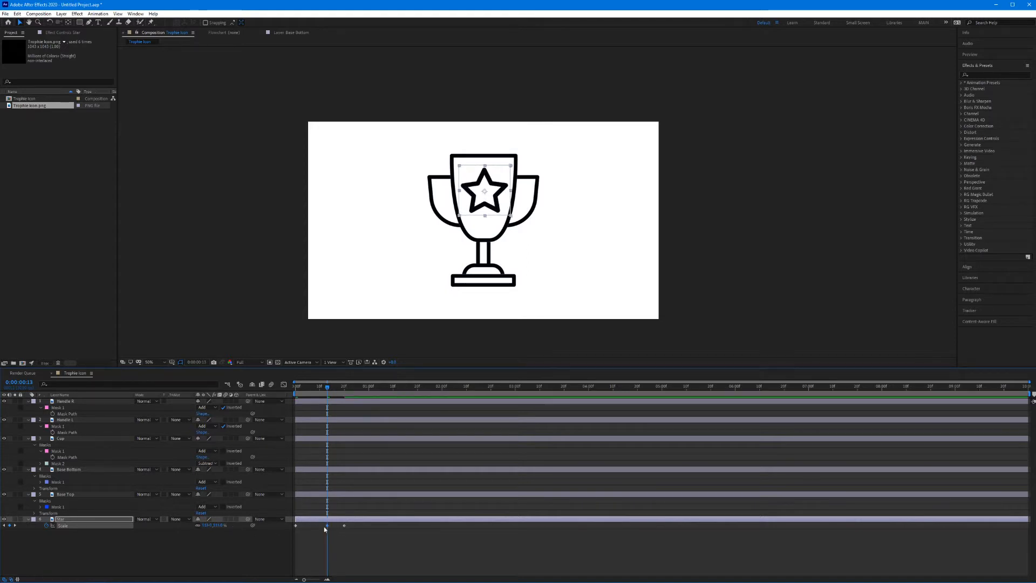
click(220, 525)
text(120)
key(Return)
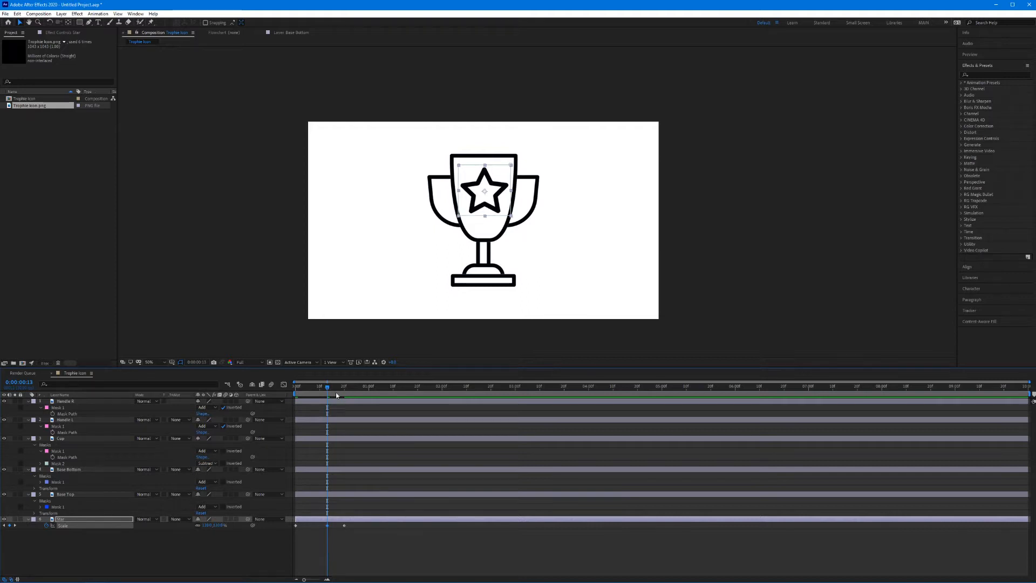
Play the star's scale animation from the start of the composition.
drag(326, 390, 252, 410)
key(space)
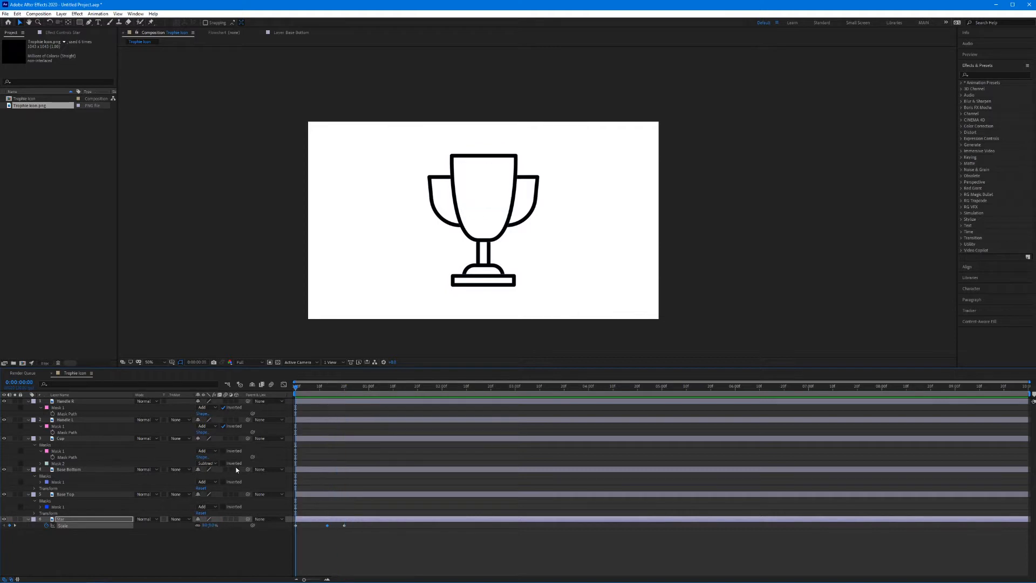
key(space)
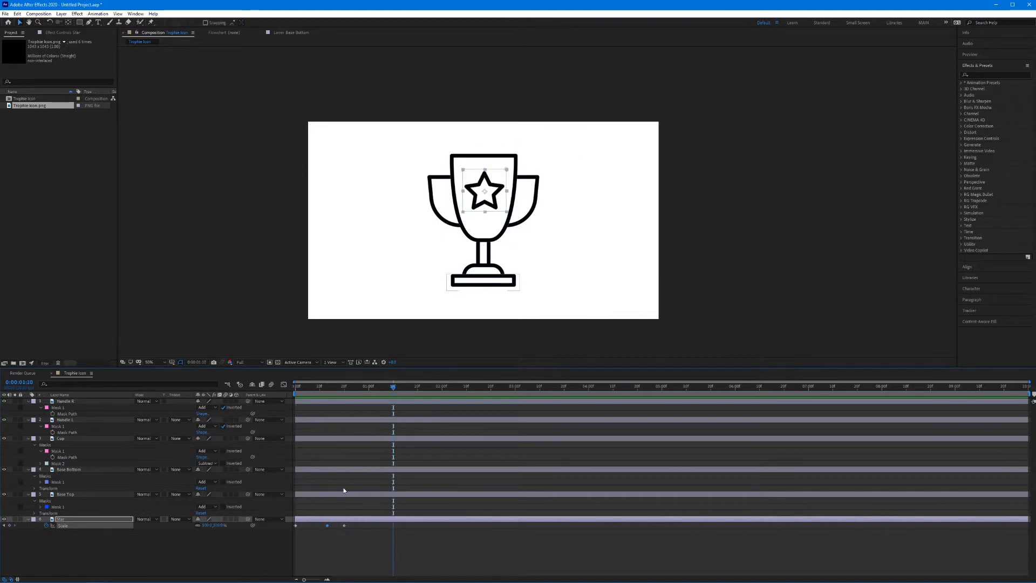
End the work area at about 2 seconds and preview the shortened range from the start.
drag(393, 387, 256, 410)
key(n)
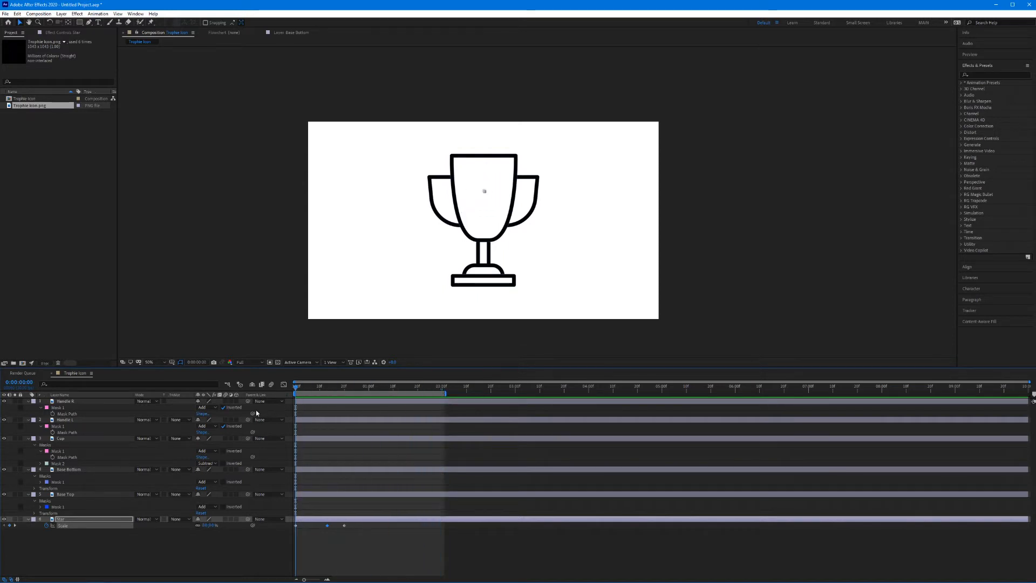
key(space)
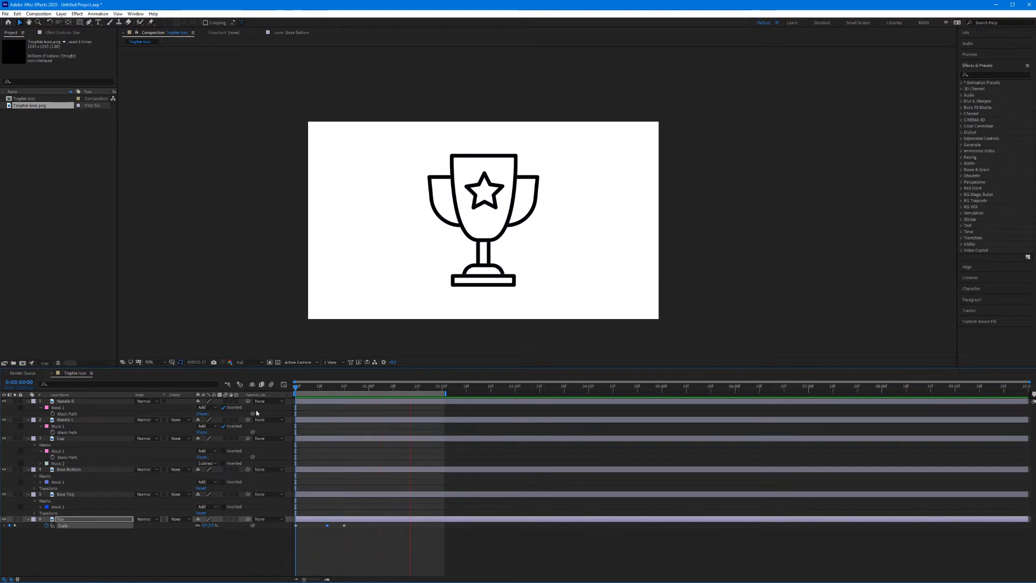
key(space)
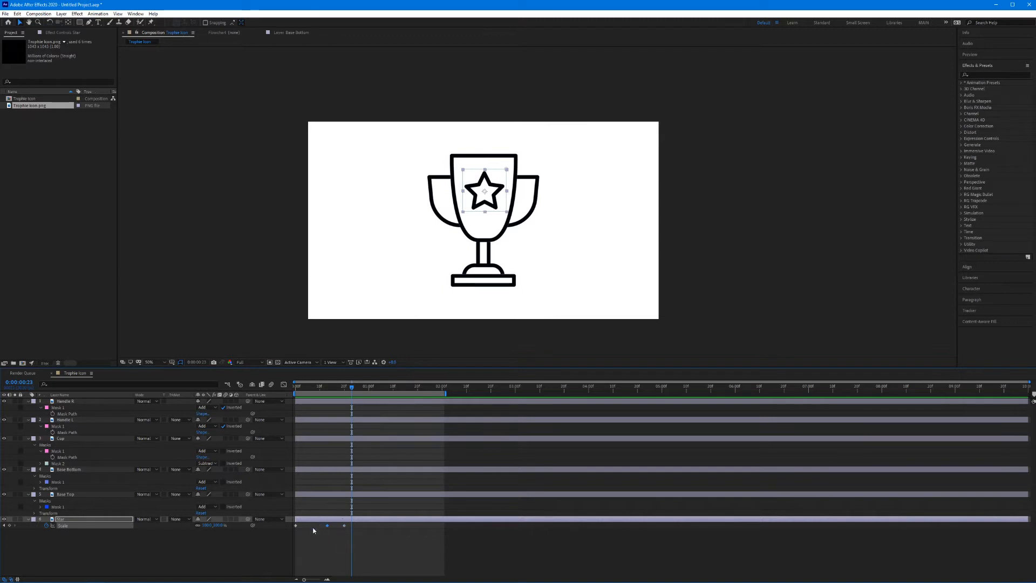
Apply Easy Ease to the Star layer's last two Scale keyframes and preview the animation from the start.
drag(313, 523, 357, 535)
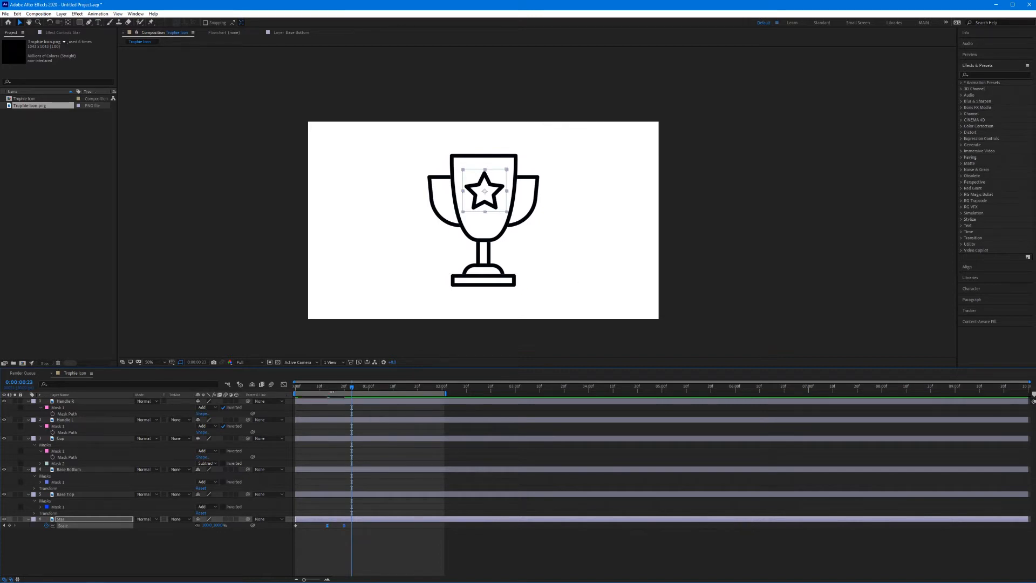
key(Home)
key(space)
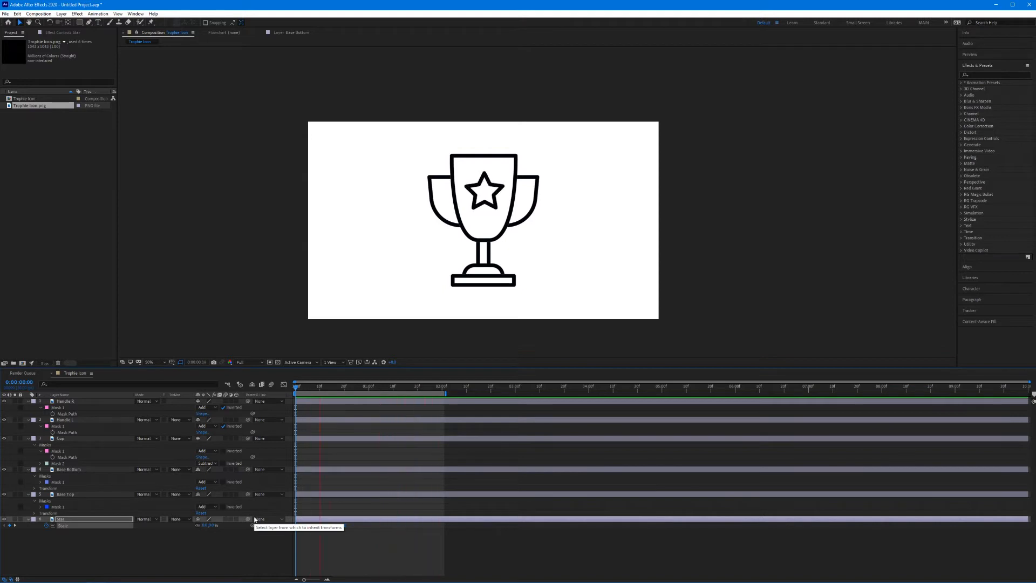
key(space)
Shift the Star layer's last two Scale keyframes six frames earlier, to frames 7 and 14, and preview the faster animation.
click(332, 543)
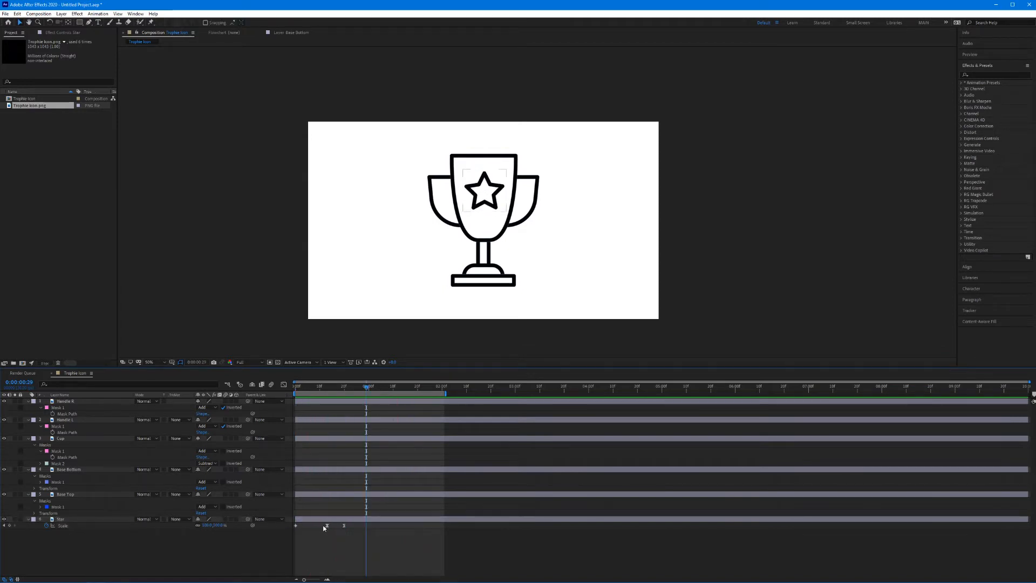
mouse_move(320, 523)
mouse_down()
mouse_move(346, 529)
mouse_move(329, 528)
mouse_up()
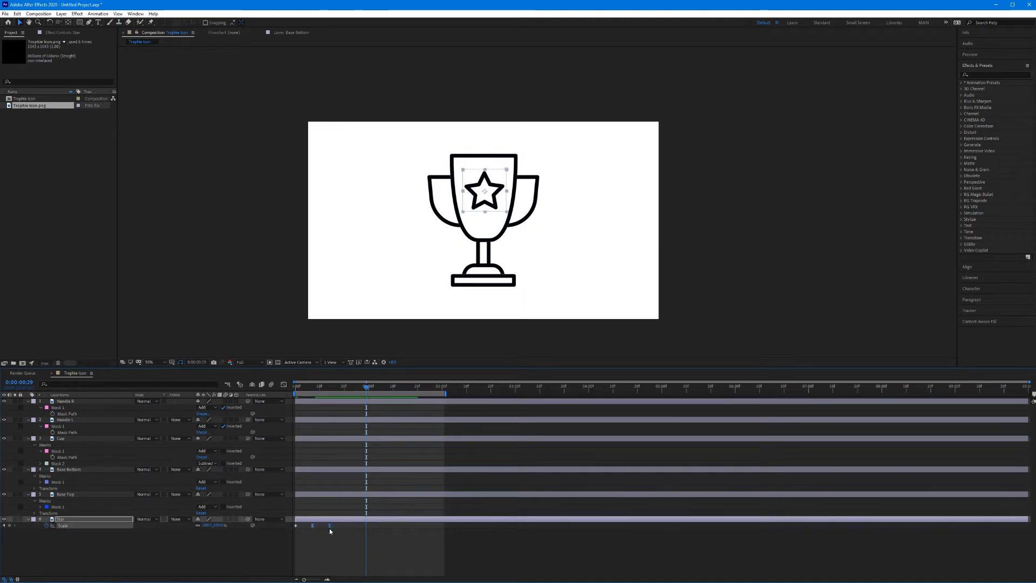
key(space)
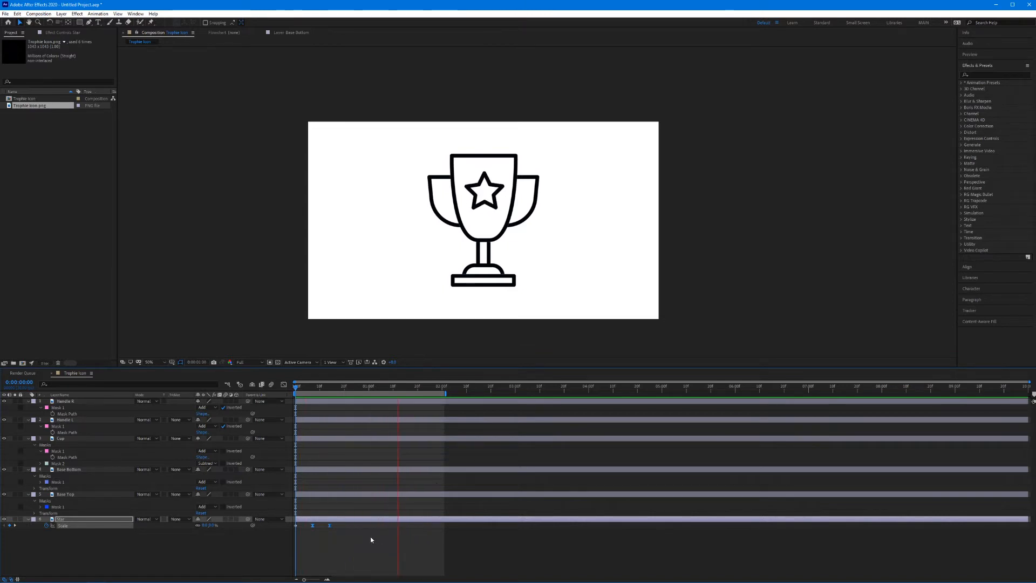
Move the Star layer's final Scale keyframe to frame 16 and preview the adjusted timing.
click(329, 525)
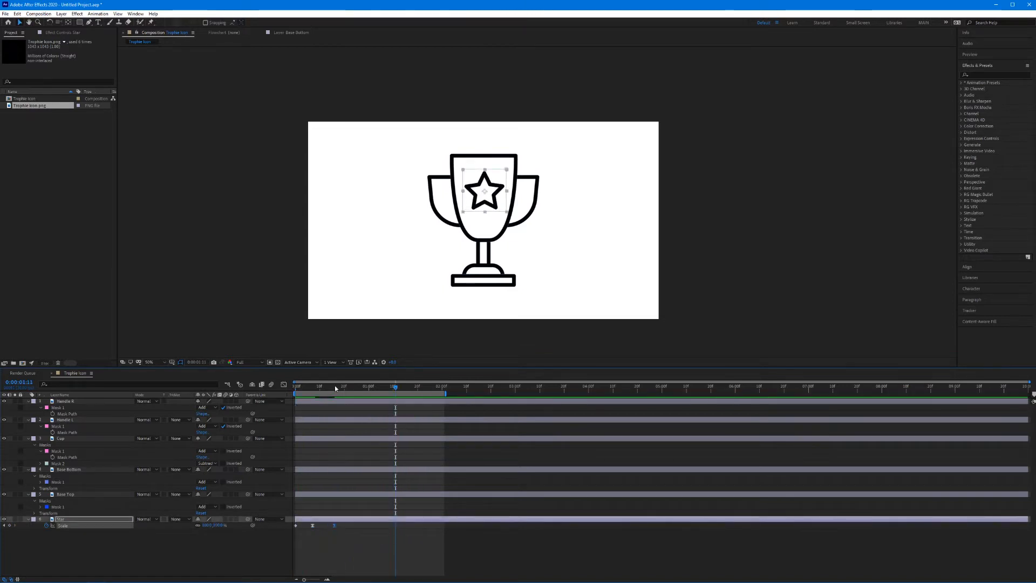
drag(300, 387, 281, 389)
key(space)
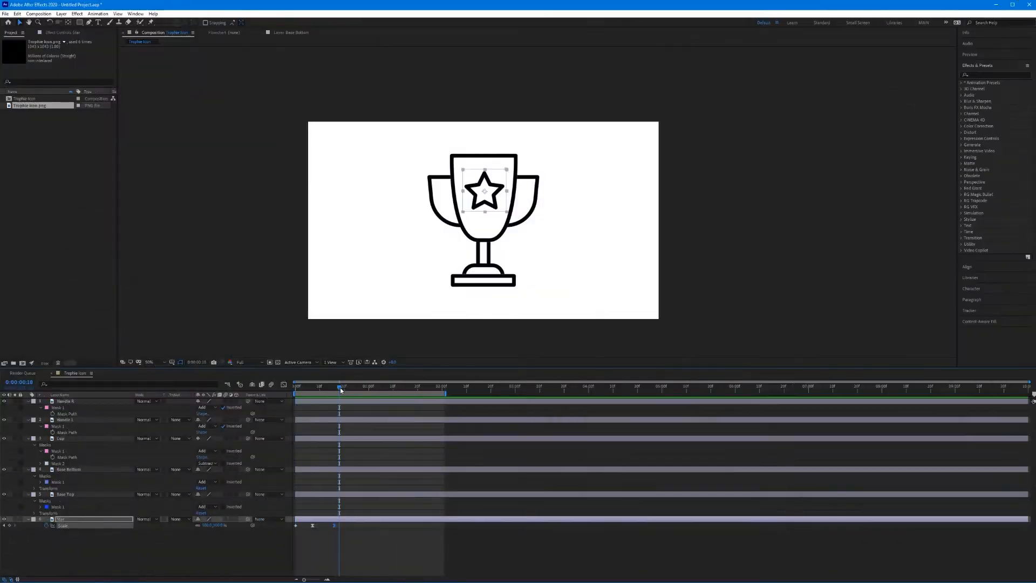
drag(340, 388, 290, 404)
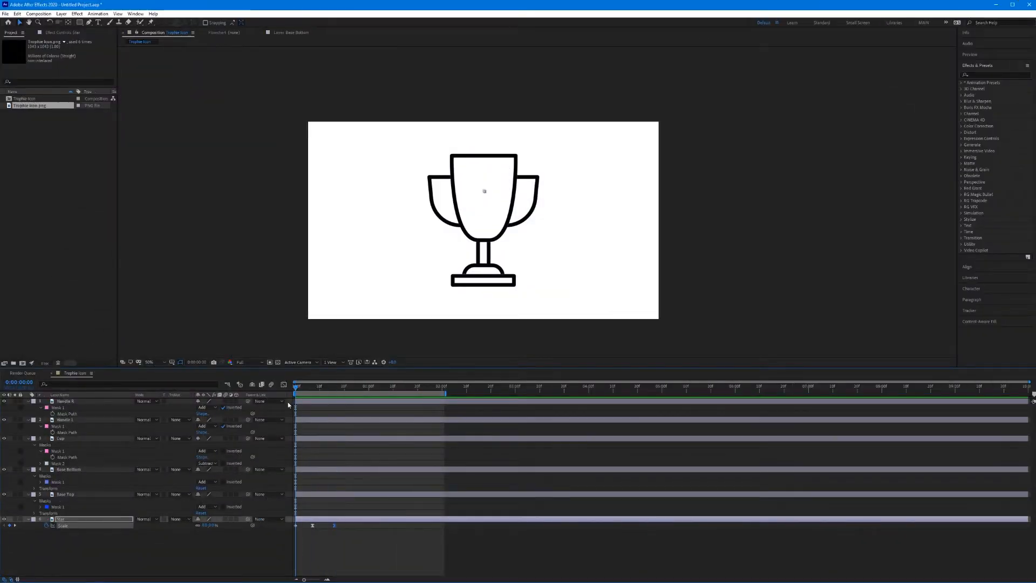
Enable Rotation keyframing on the Star layer at the start of the composition and show its Scale alongside its Rotation.
click(94, 520)
key(r)
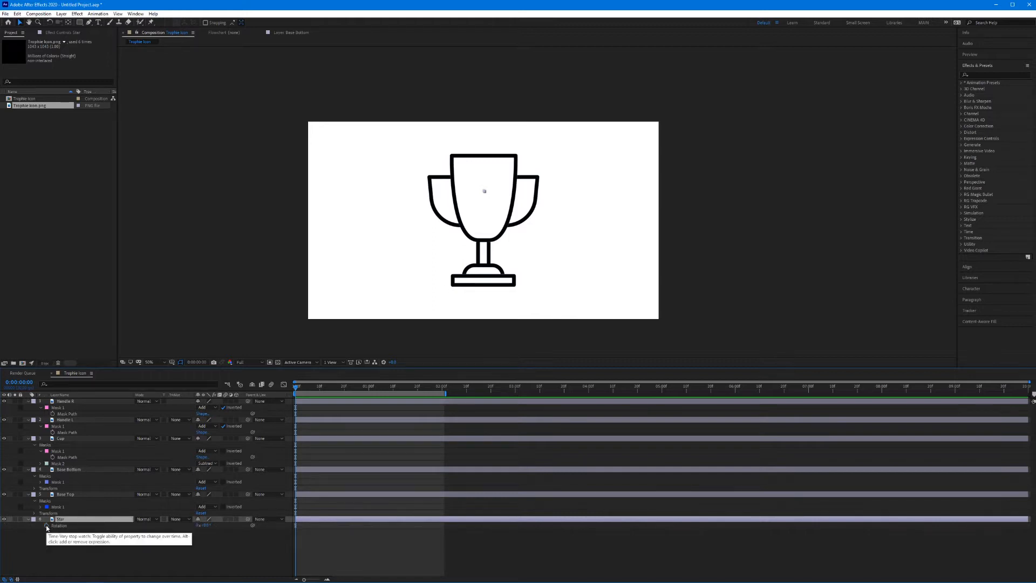
click(47, 526)
key(Return)
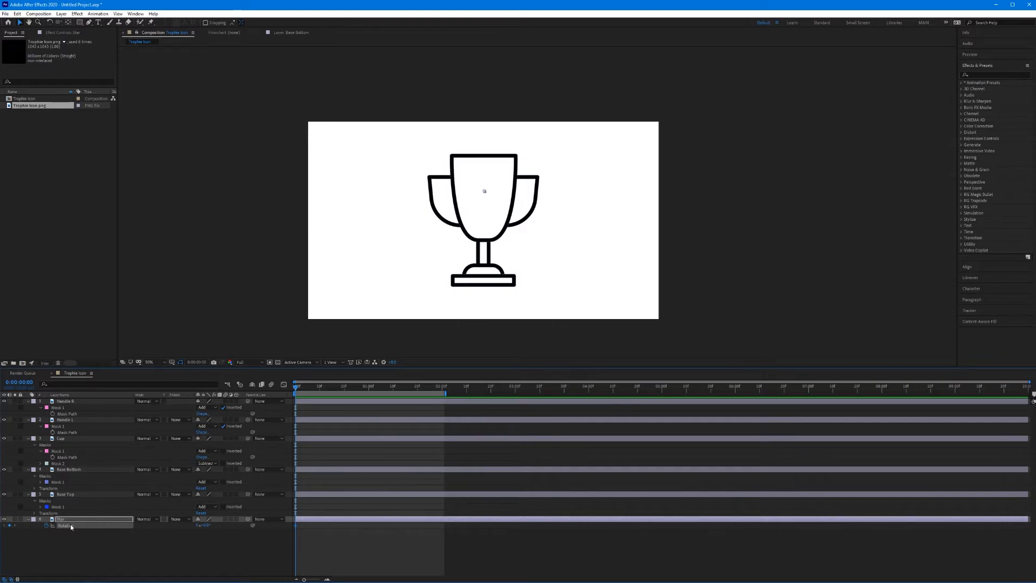
key(shift+s)
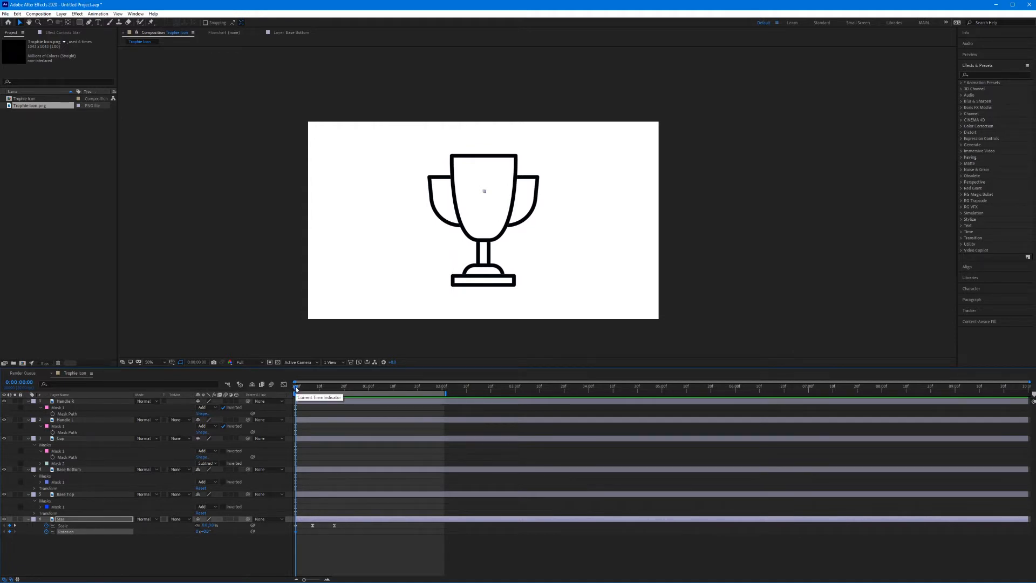
Add a Rotation keyframe of 180° to the Star layer at frame 7, aligned with the middle Scale keyframe.
drag(296, 389, 315, 398)
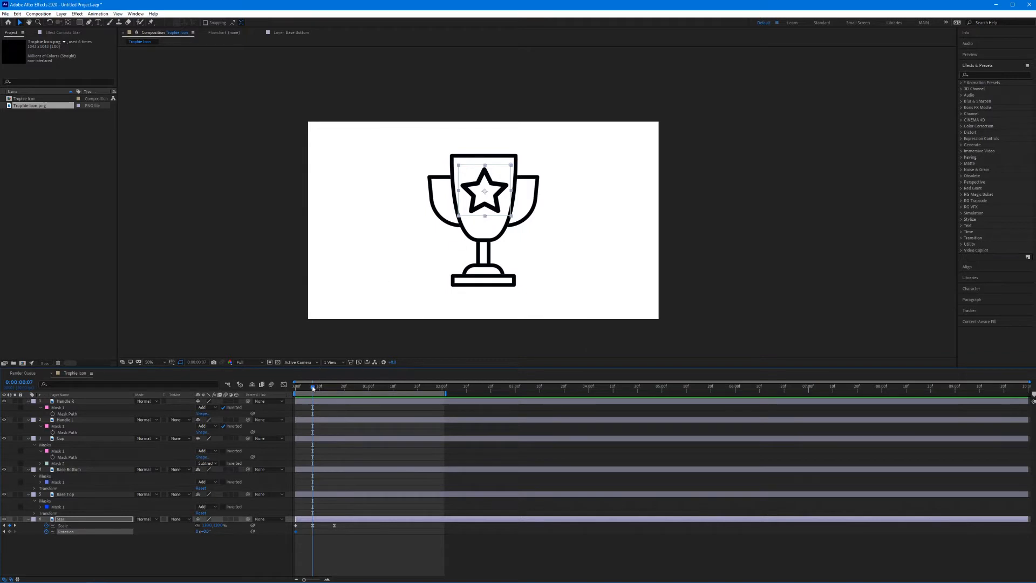
mouse_move(313, 387)
mouse_down()
mouse_move(335, 392)
mouse_move(313, 401)
mouse_up()
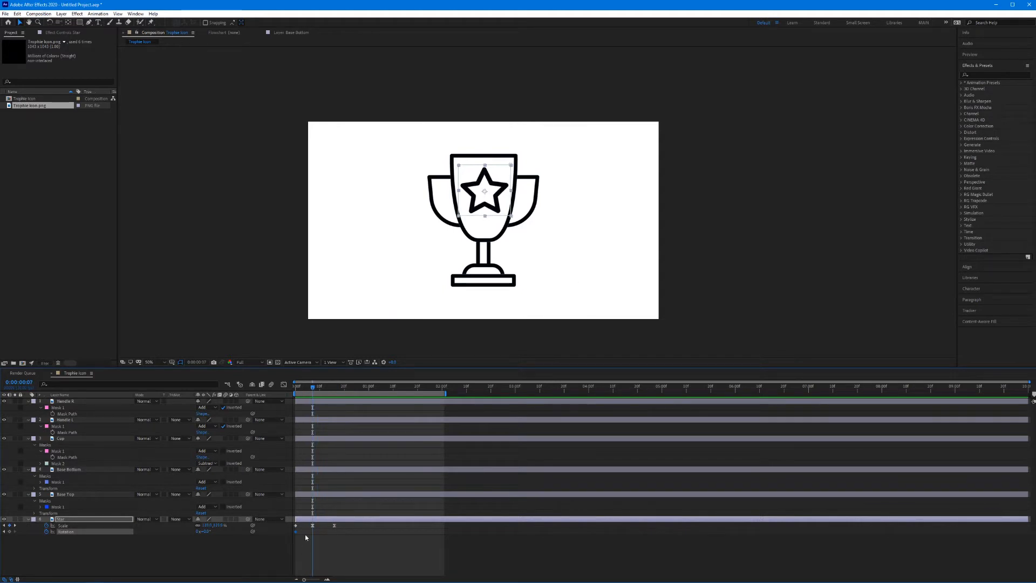
click(206, 532)
text(100)
key(Return)
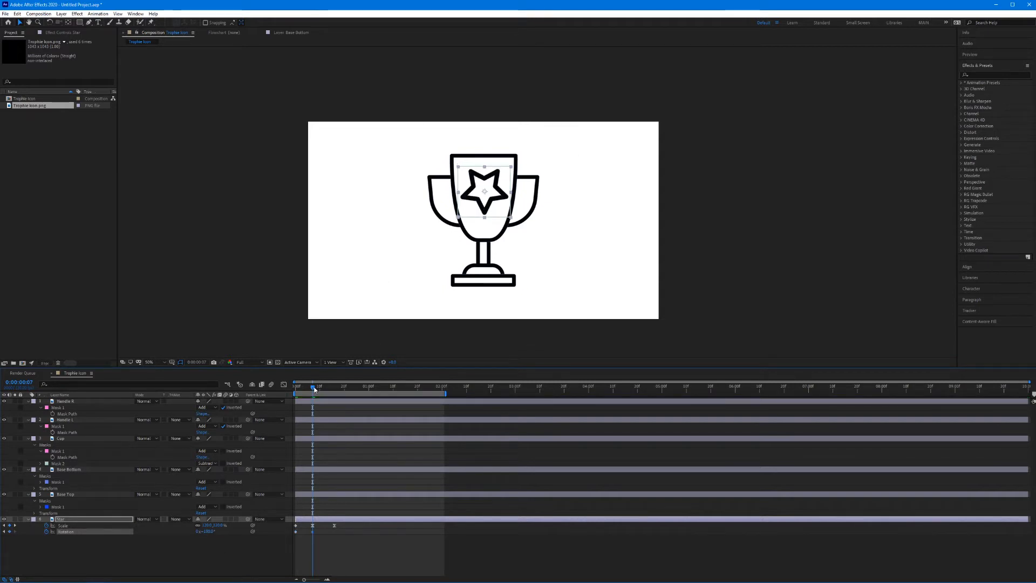
Add a Rotation keyframe of 0° to the Star layer at frame 16 and preview the spin from the start.
drag(313, 387, 335, 394)
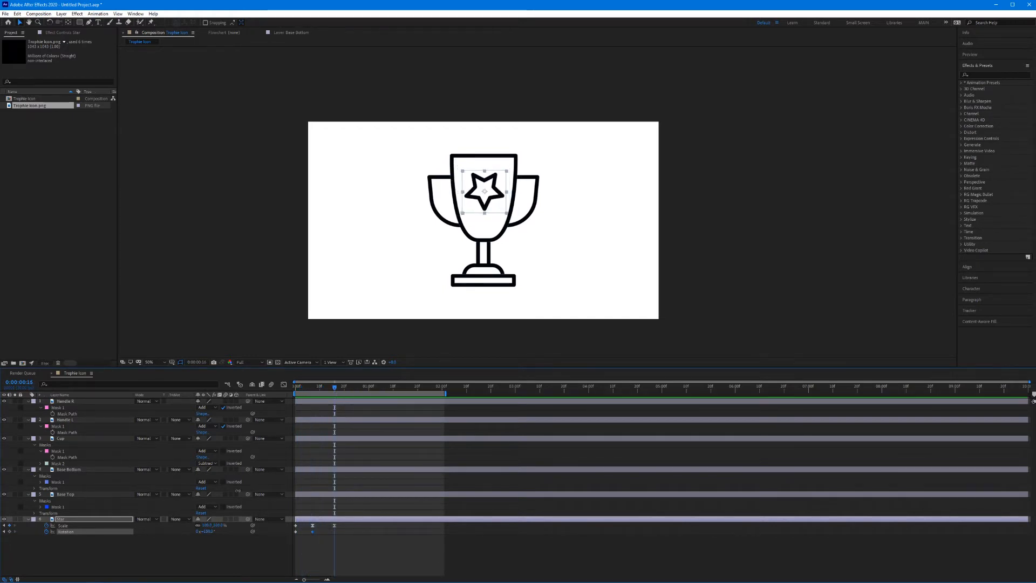
click(208, 531)
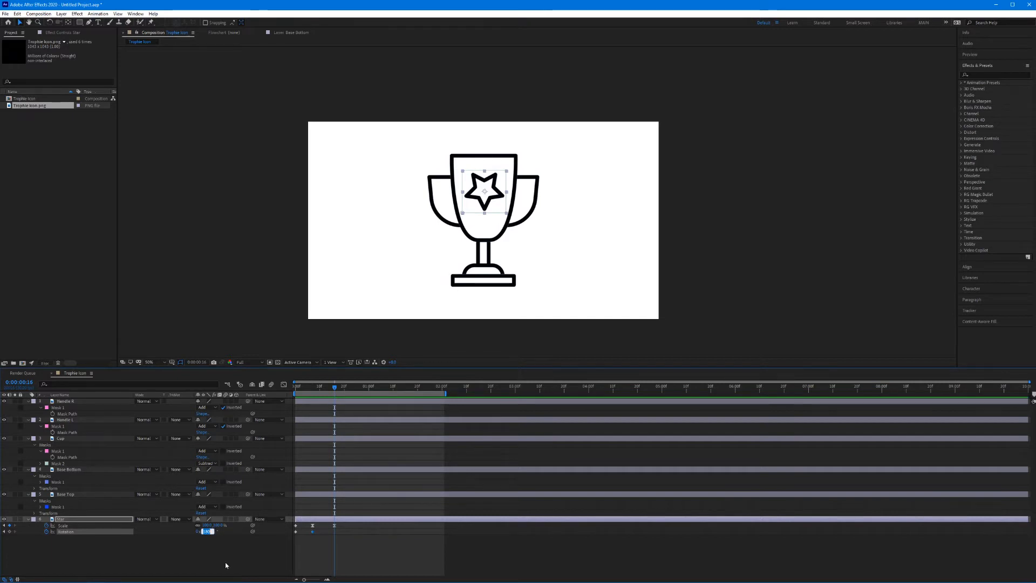
text(0x+0.0°)
key(Return)
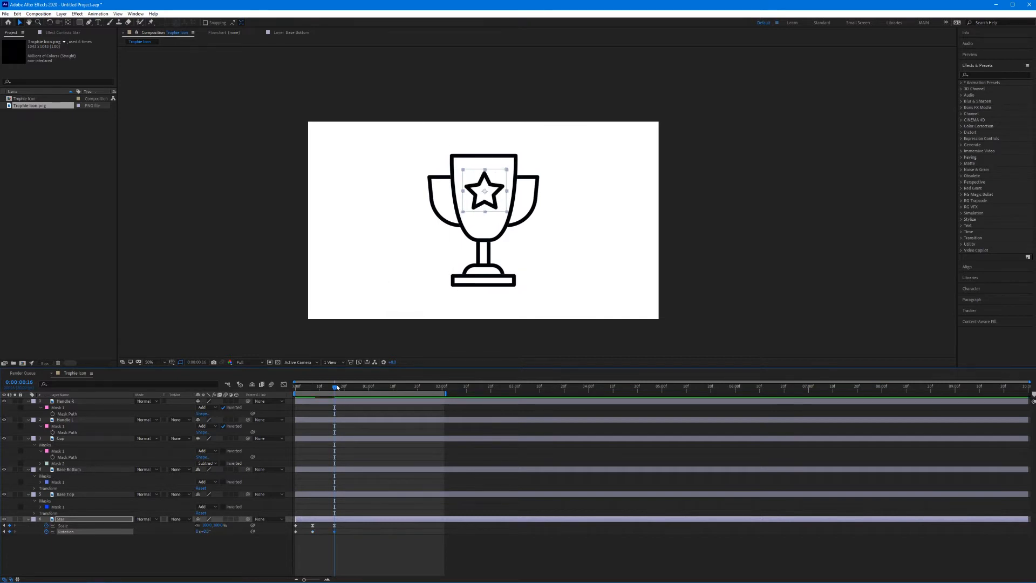
drag(336, 384, 267, 397)
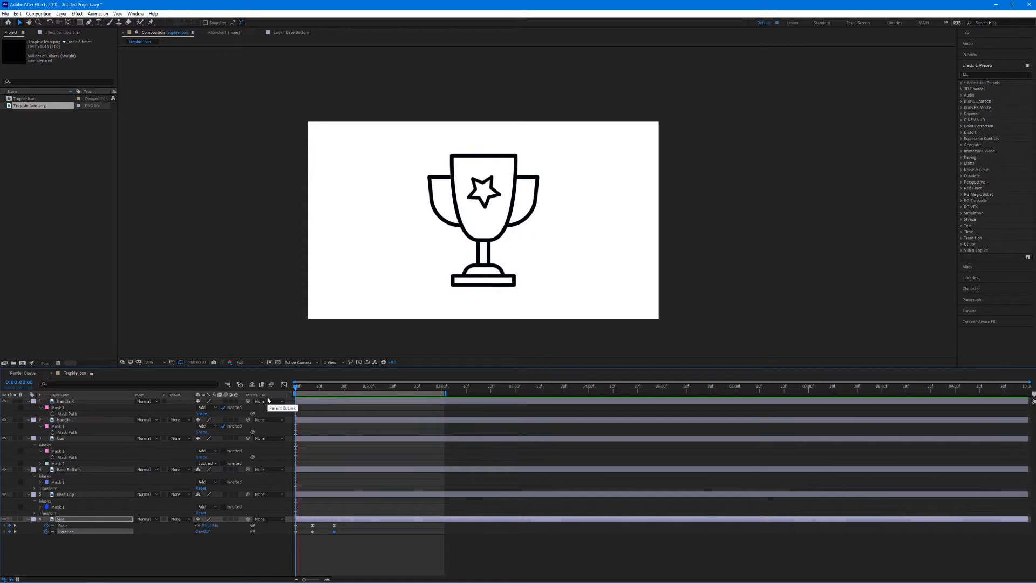
key(space)
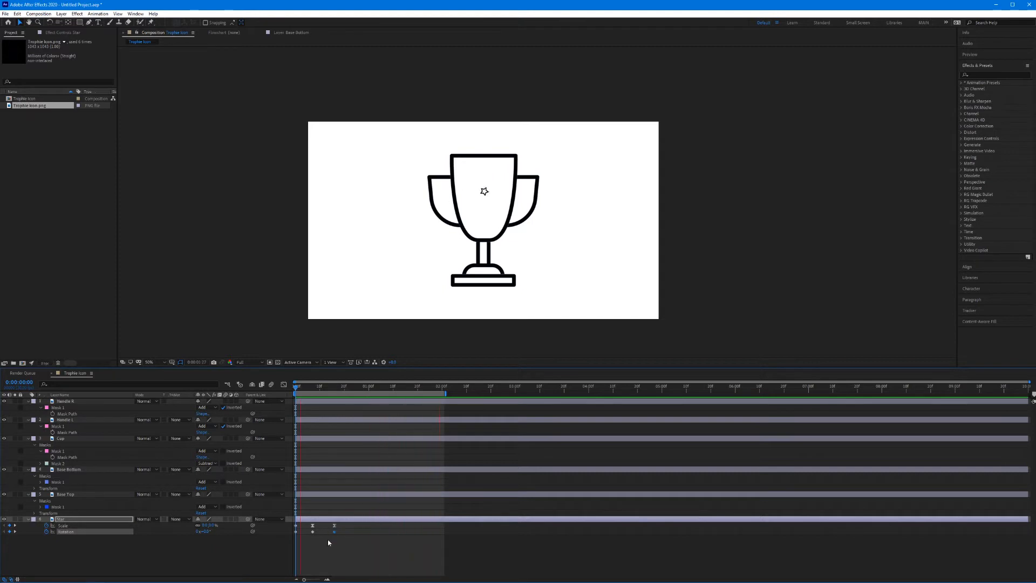
key(space)
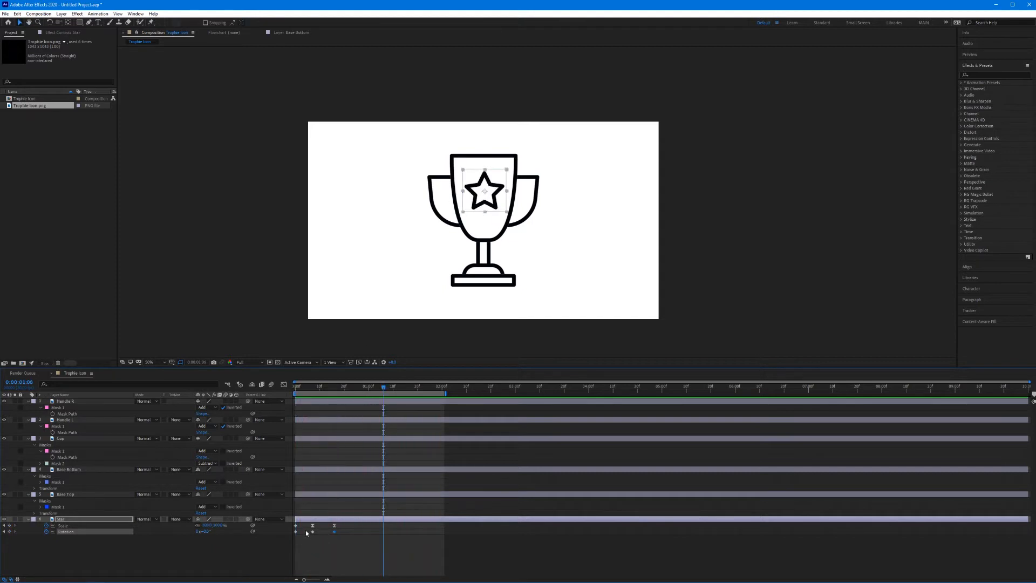
Apply Easy Ease to the Star layer's last two Rotation keyframes and preview the eased spin.
drag(305, 530, 348, 540)
key(F9)
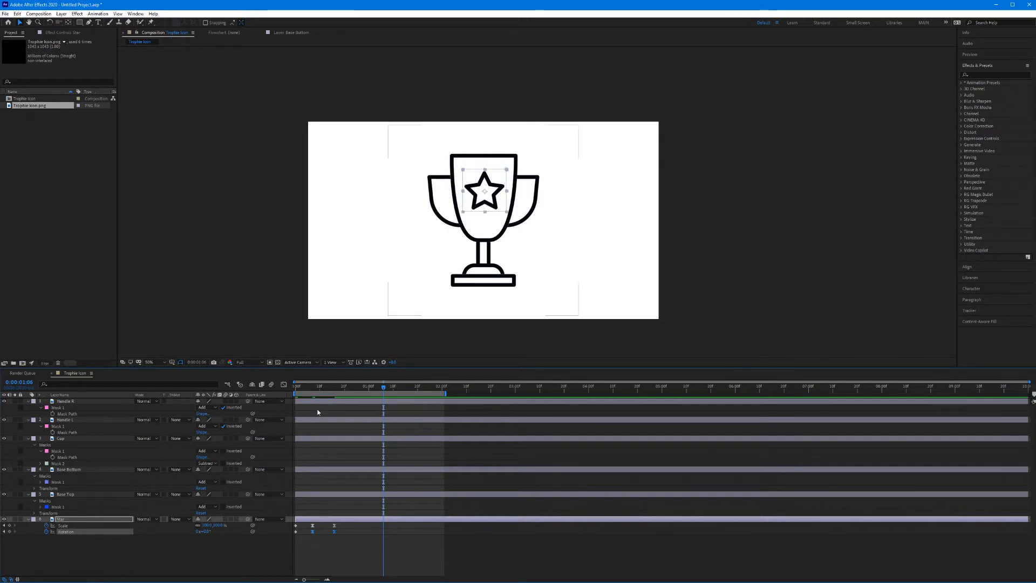
key(space)
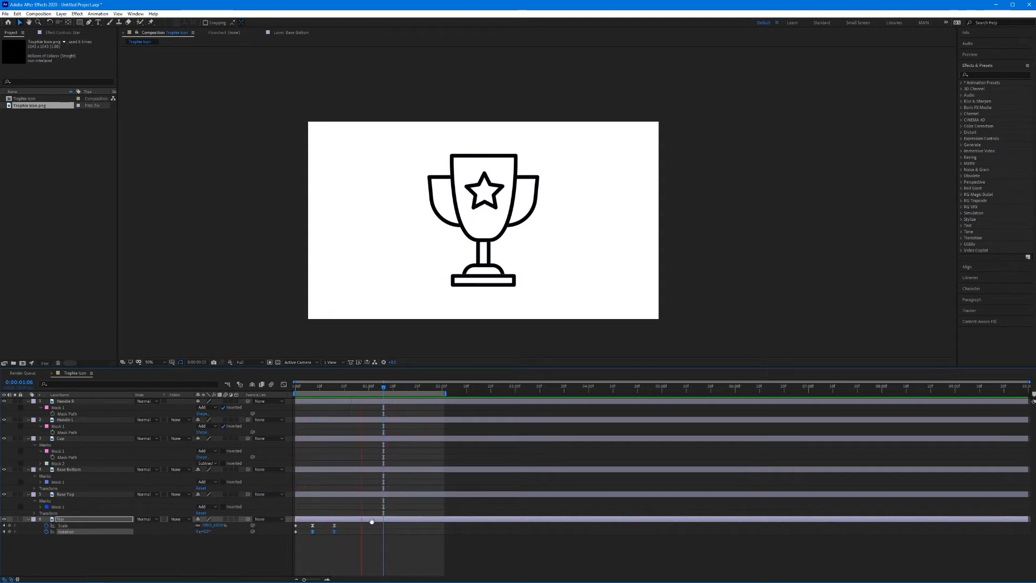
key(space)
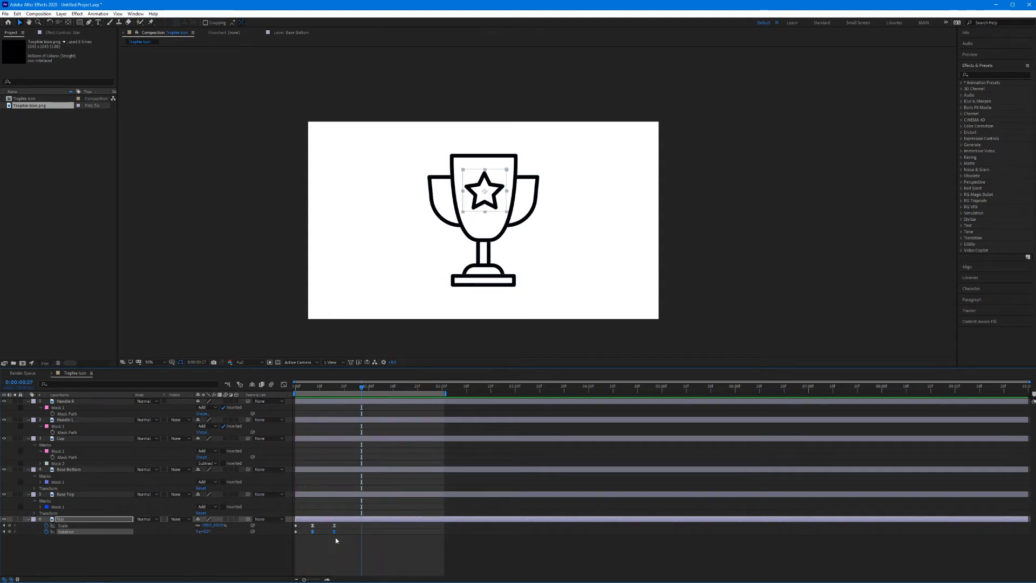
Replay the star's combined scale and rotation animation and select the middle Scale keyframe at frame 7.
click(306, 535)
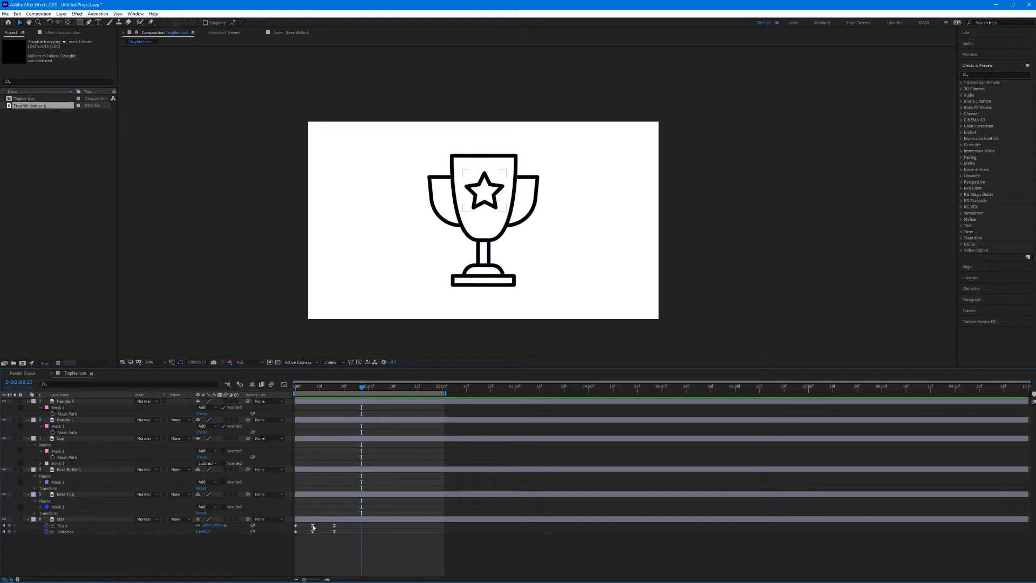
click(313, 525)
click(320, 401)
key(space)
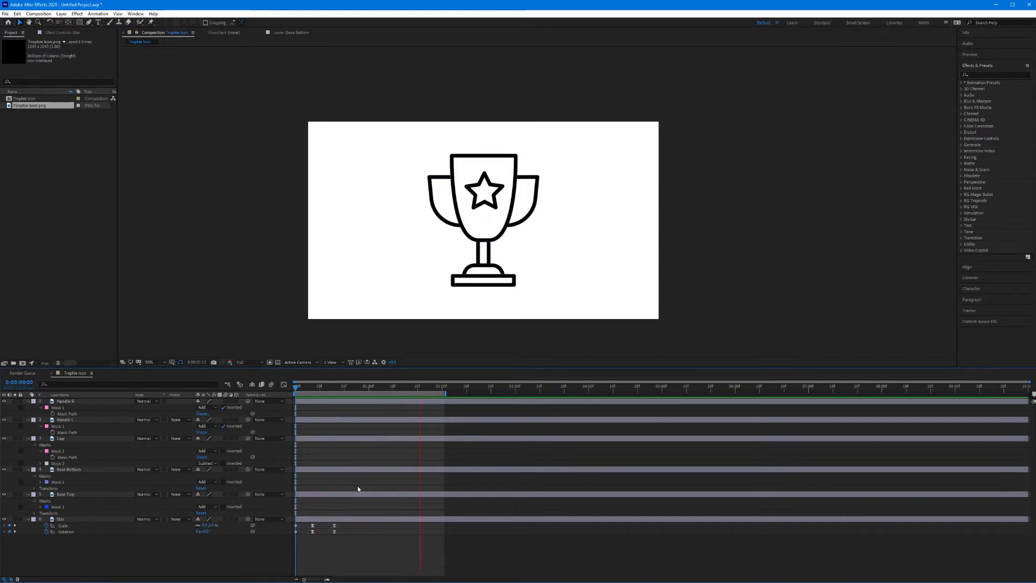
key(space)
click(313, 528)
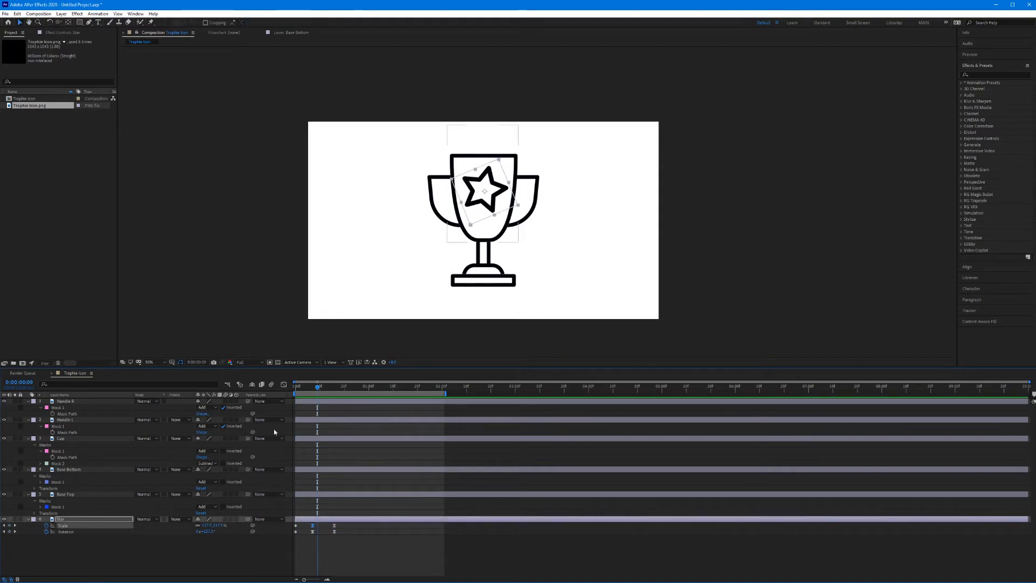
Reshape the Star layer's Scale speed graph by lengthening the easing handles between its middle and last keyframes, and preview the motion.
click(284, 384)
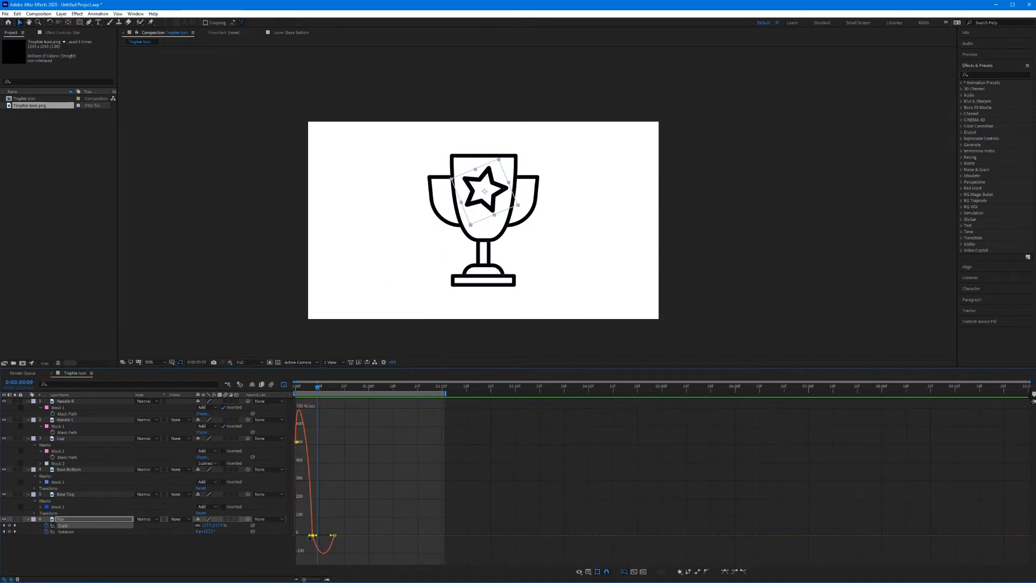
drag(310, 536, 320, 540)
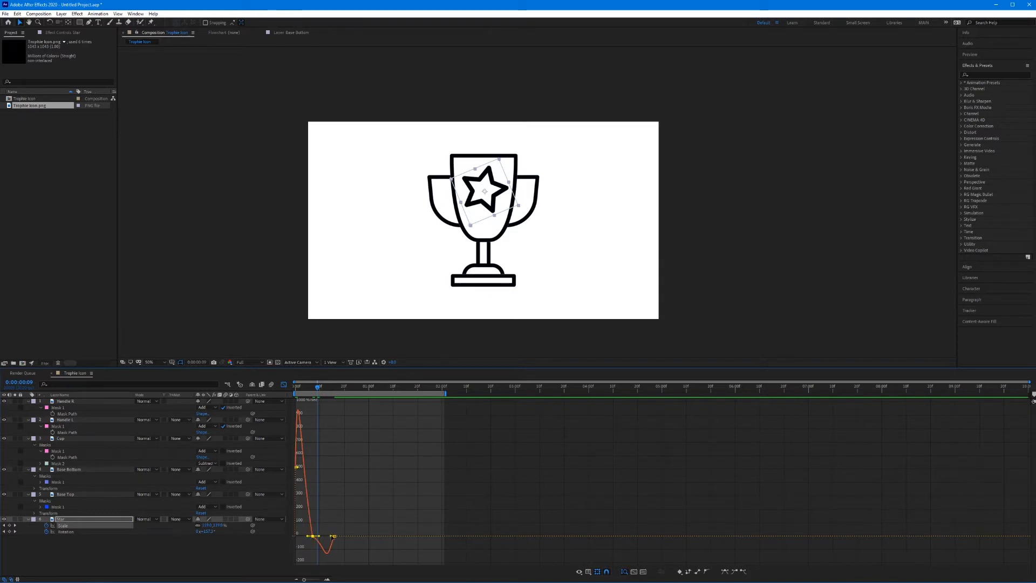
drag(333, 537, 328, 538)
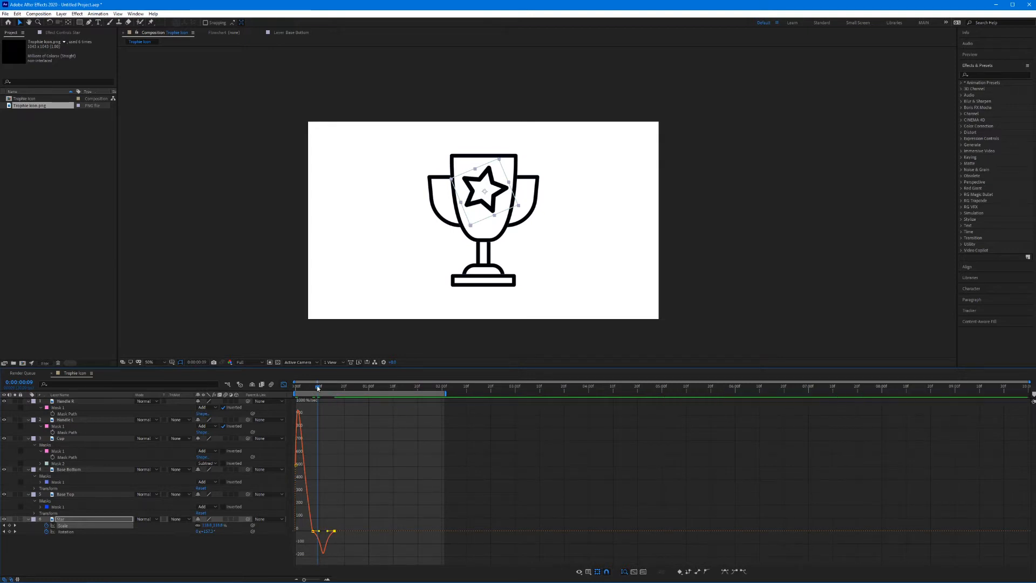
drag(317, 386, 295, 386)
key(space)
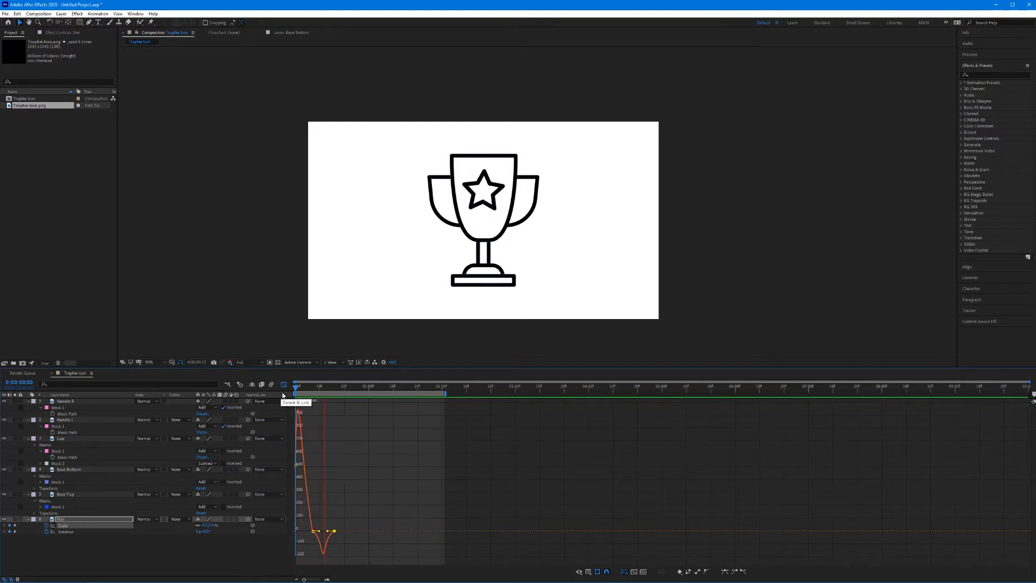
key(space)
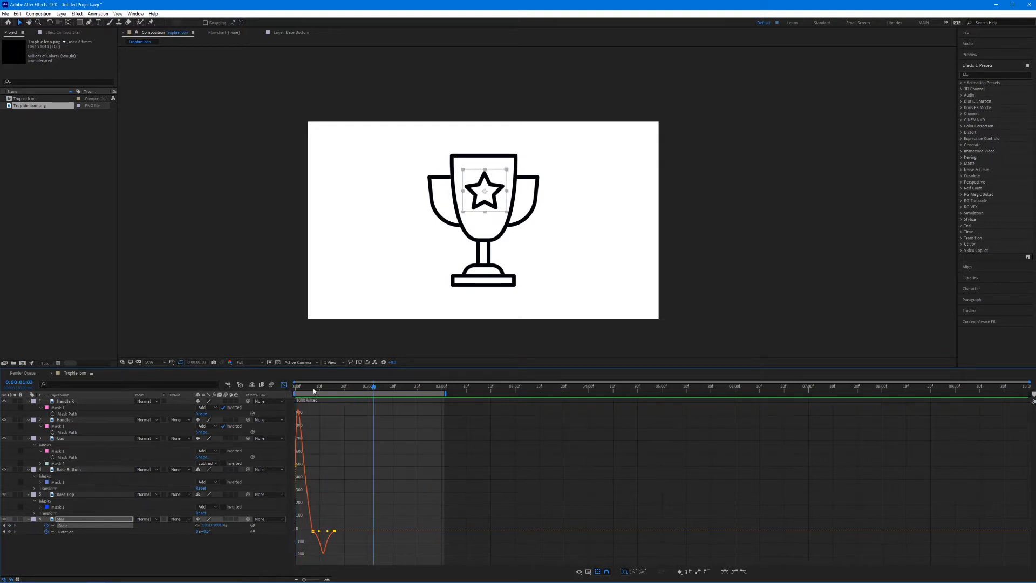
drag(314, 391, 339, 396)
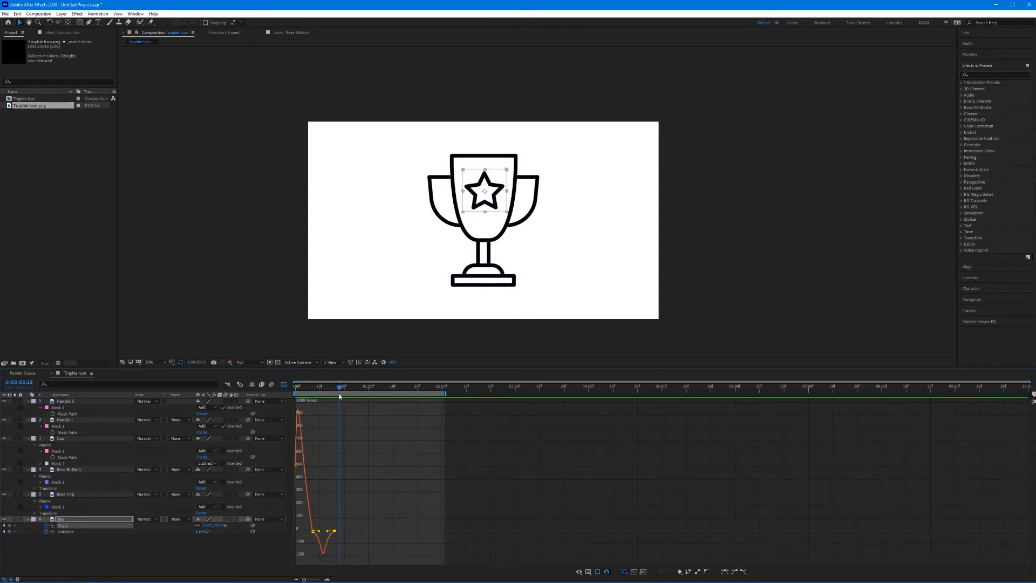
click(285, 387)
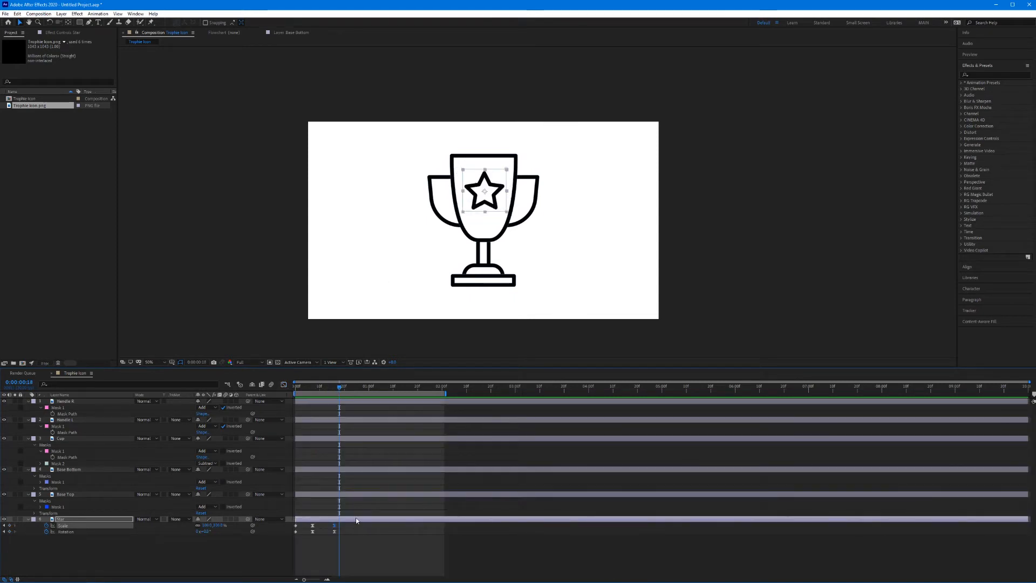
Reshape the Star layer's Rotation speed graph with longer easing handles on the middle and last keyframes, and preview the spin from the start.
click(314, 532)
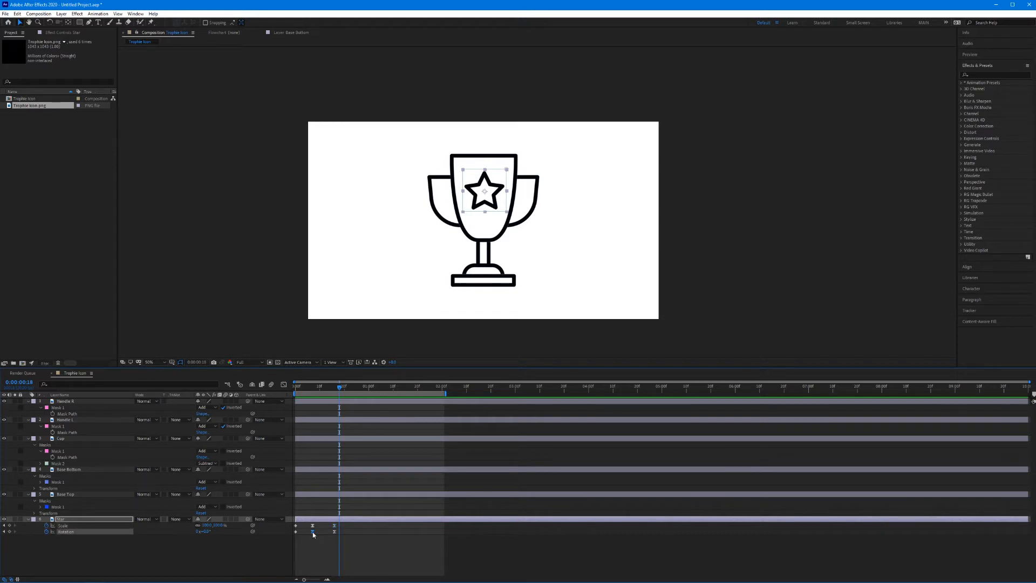
click(284, 386)
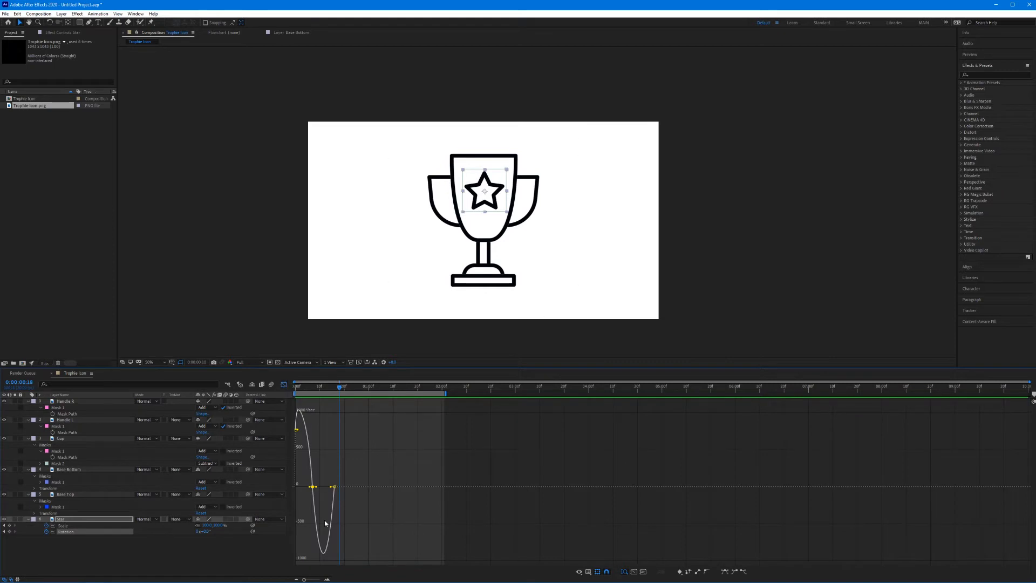
drag(316, 486, 304, 476)
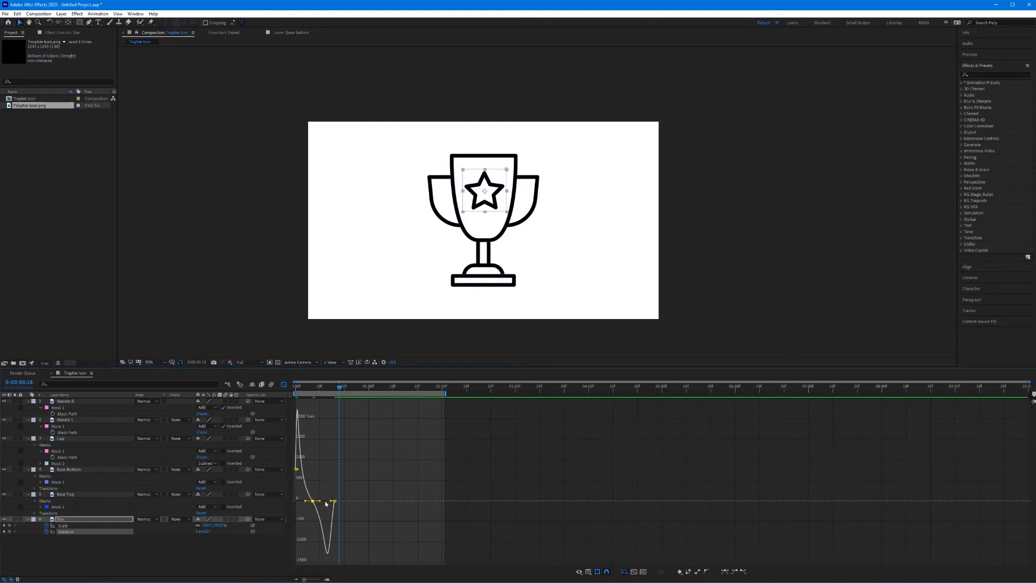
drag(332, 501, 327, 501)
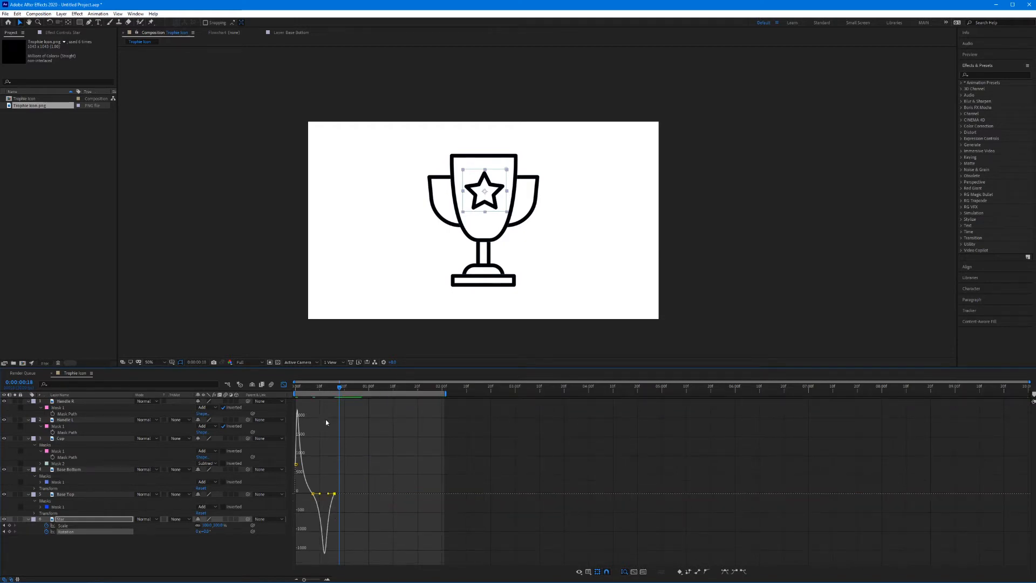
click(284, 385)
key(Home)
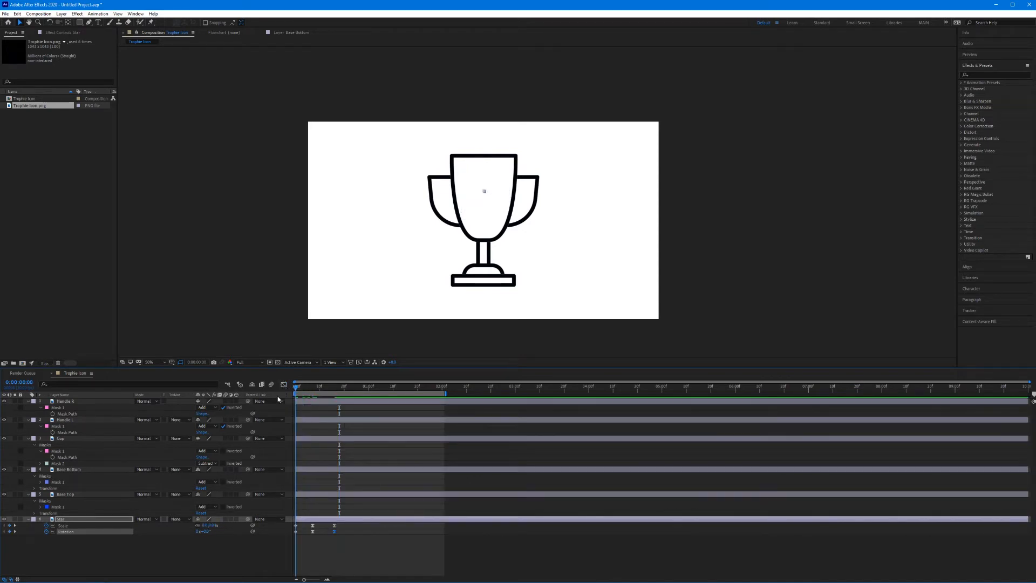
key(space)
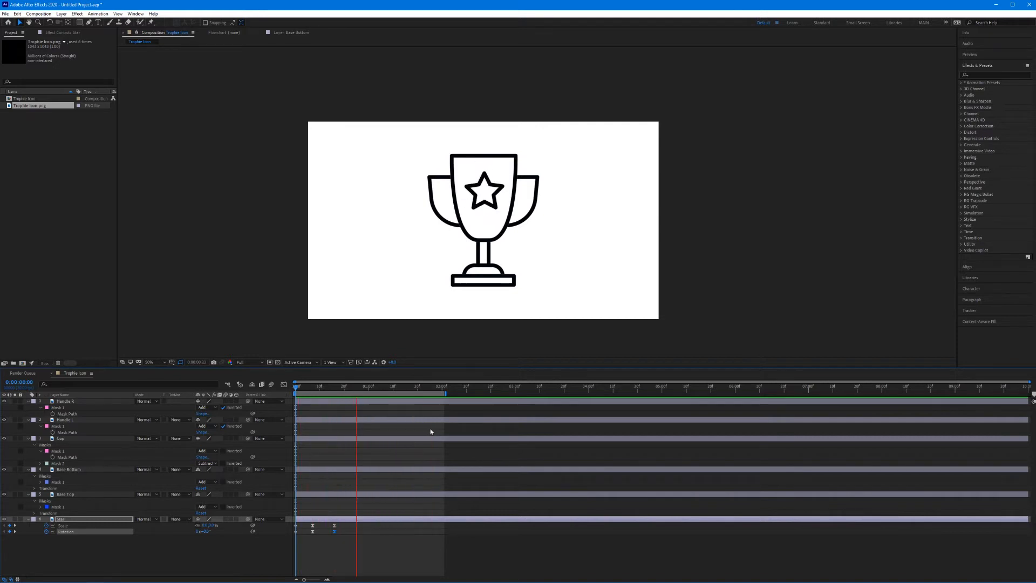
key(space)
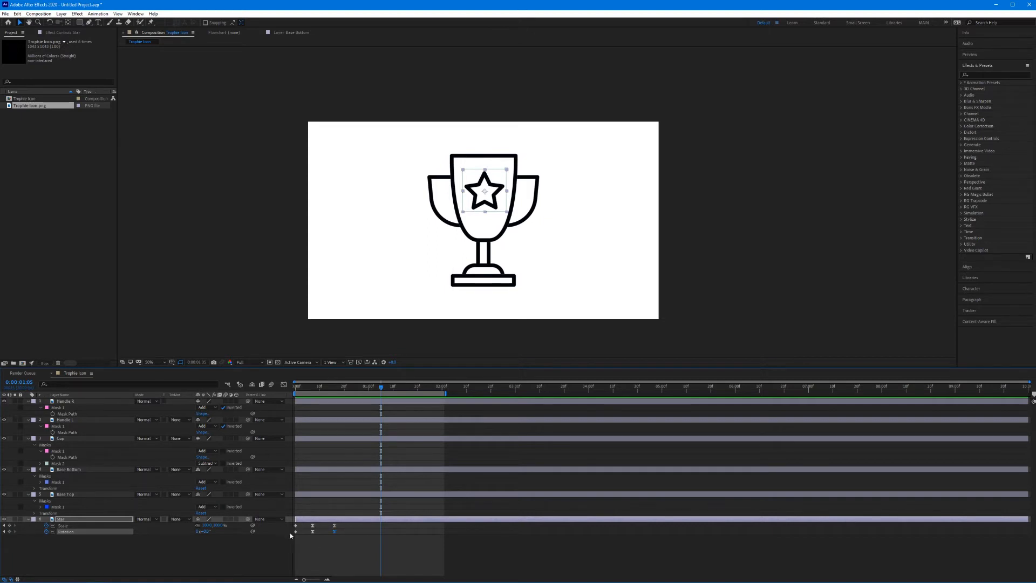
Move the Star layer's middle Scale and Rotation keyframes to about frame 11 and its last pair to about frame 20, then preview.
mouse_move(330, 523)
mouse_down()
mouse_move(344, 531)
mouse_move(315, 530)
mouse_move(324, 533)
mouse_up()
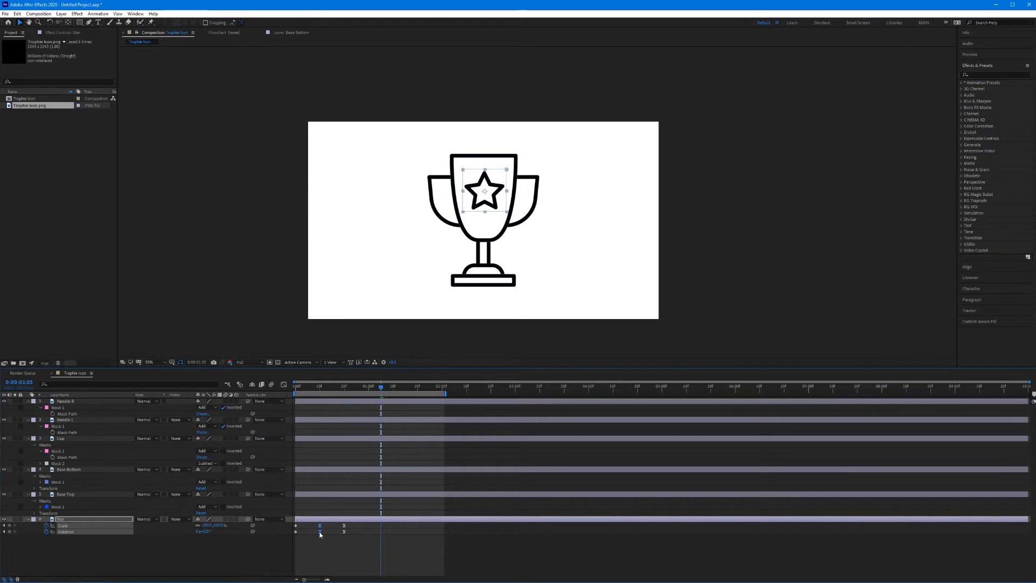
drag(317, 384, 261, 389)
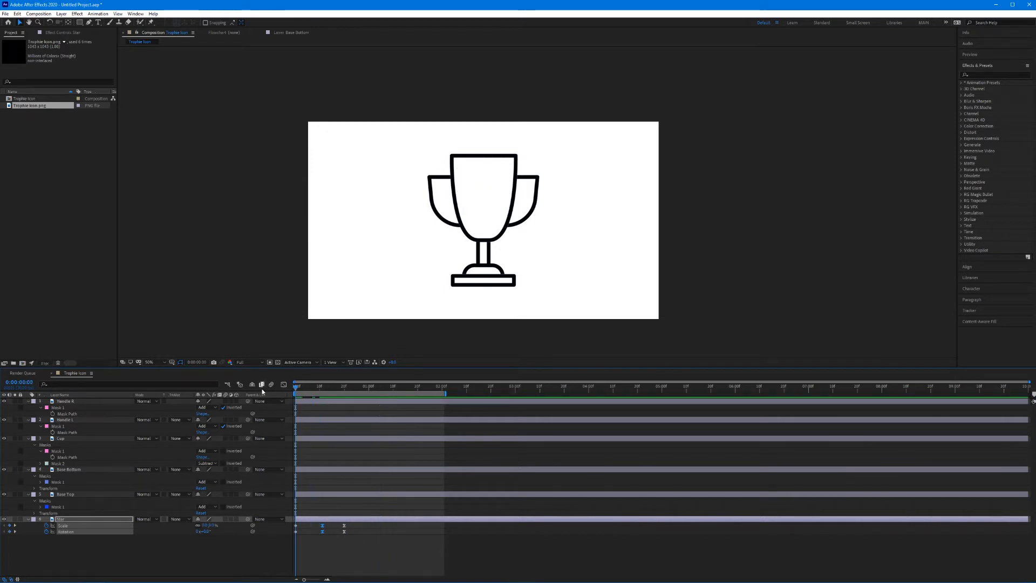
key(space)
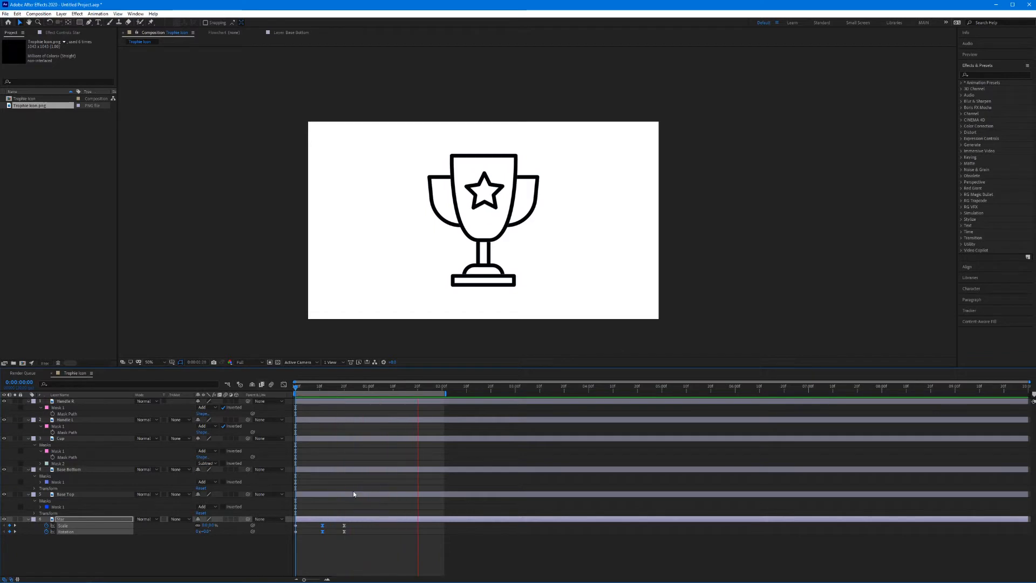
key(space)
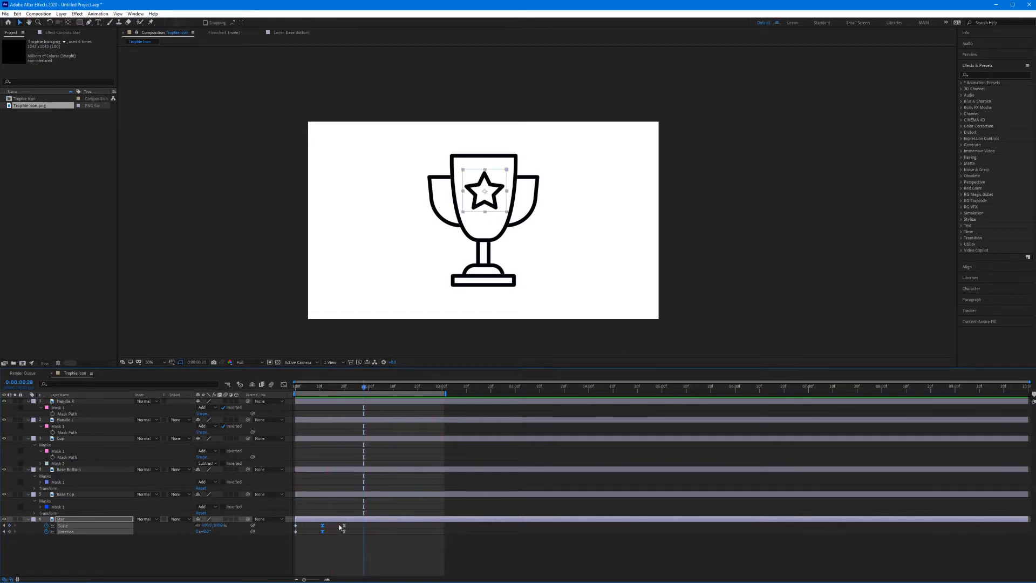
Move the Star layer's last Scale and Rotation keyframes to about frame 23, preview the slower settle and deselect everything.
drag(344, 531, 351, 534)
key(space)
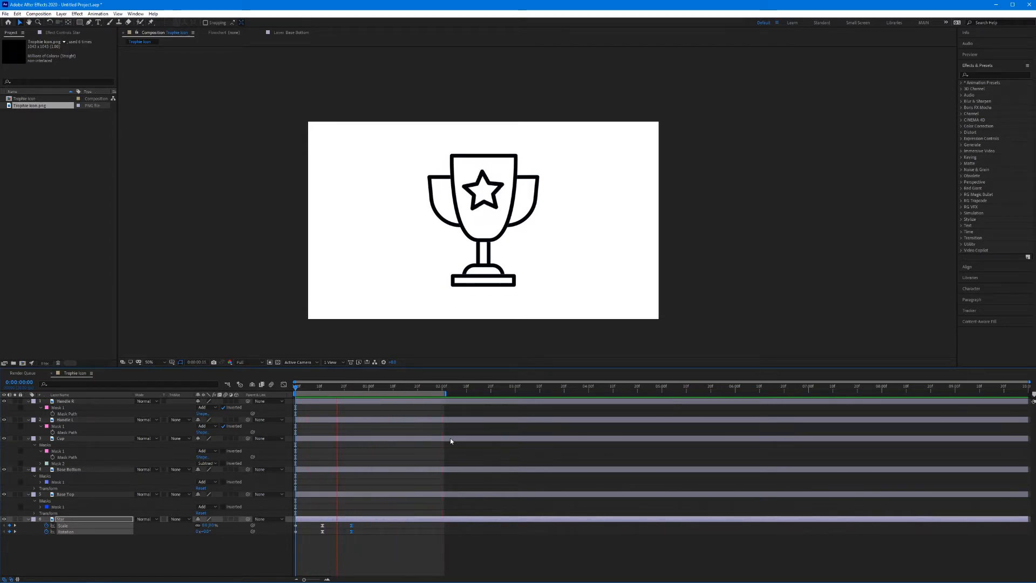
key(space)
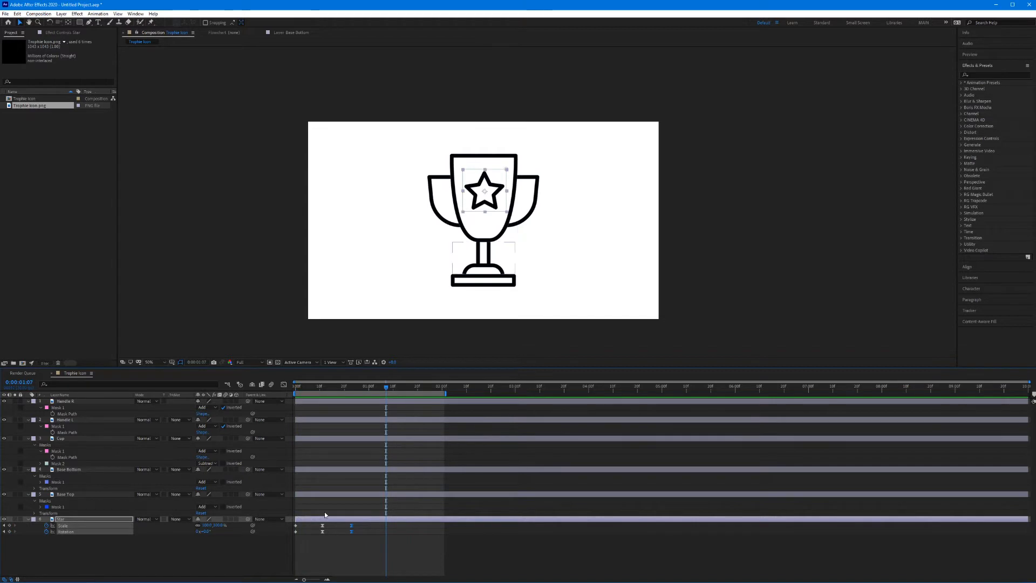
click(267, 545)
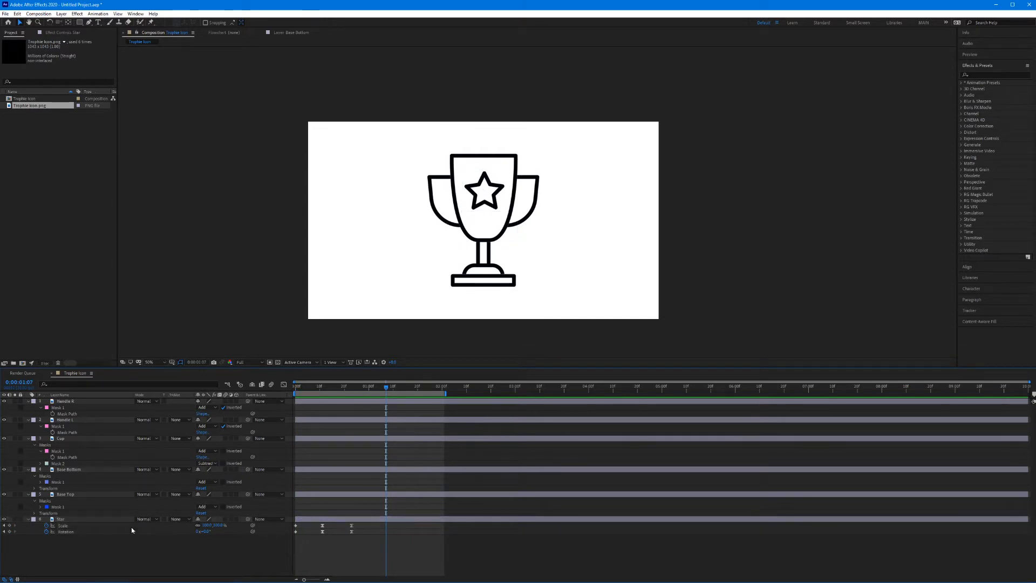
click(88, 520)
click(435, 220)
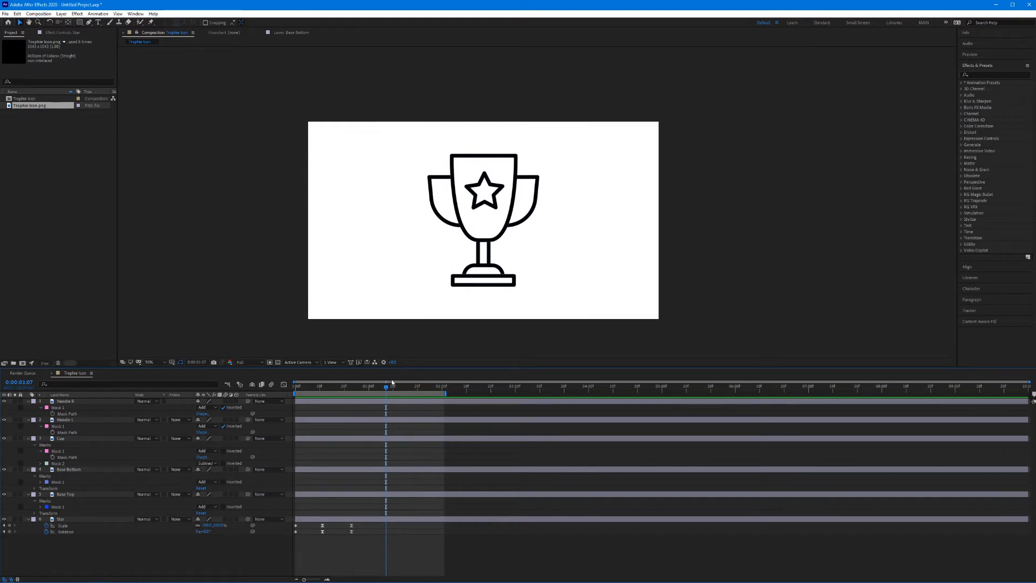
Add Position keyframes at 0:00:01:00 to the Handle R, Handle L, Base Bottom and Base Top layers together.
drag(347, 388, 294, 396)
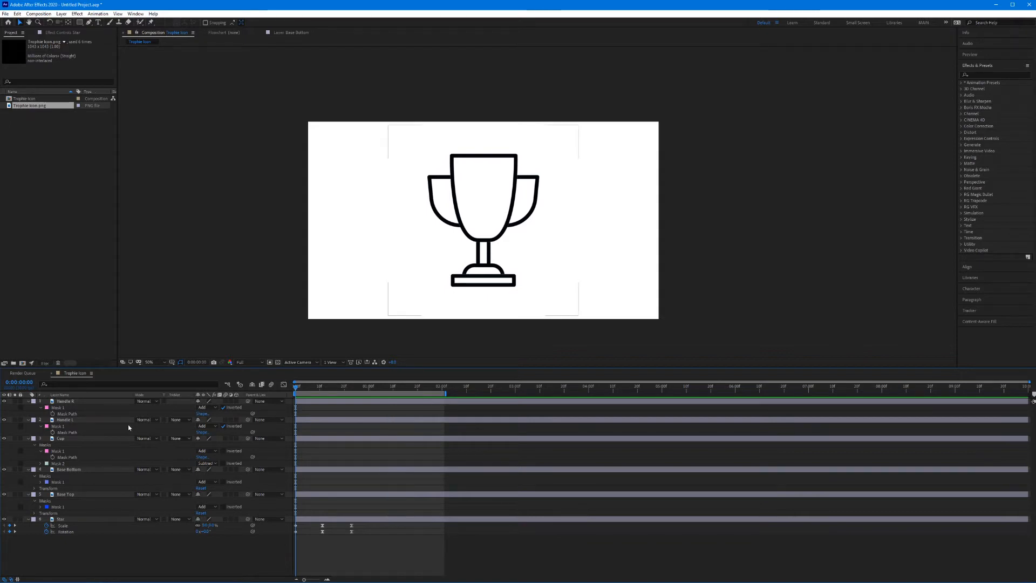
click(86, 419)
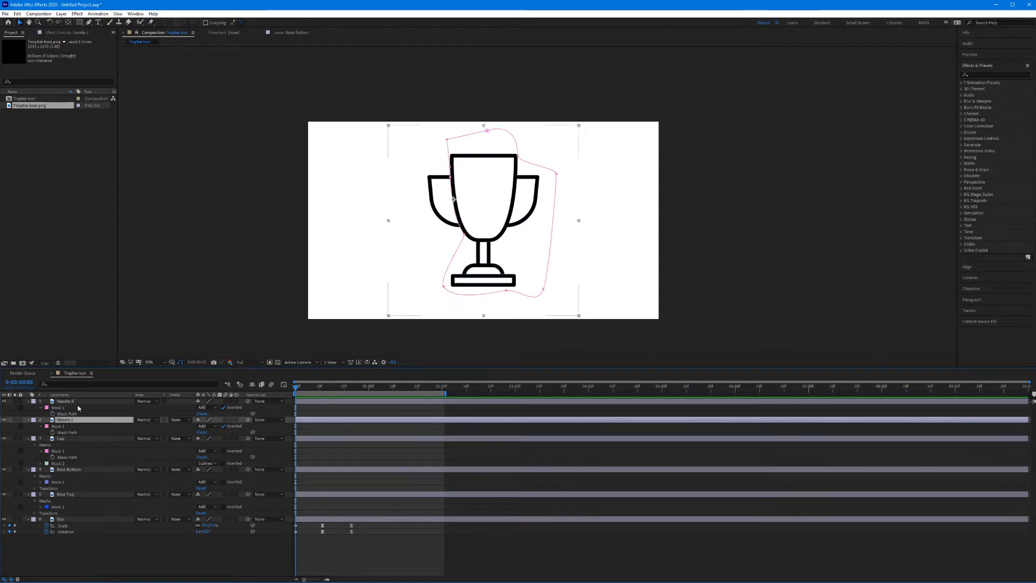
ctrl+click(78, 402)
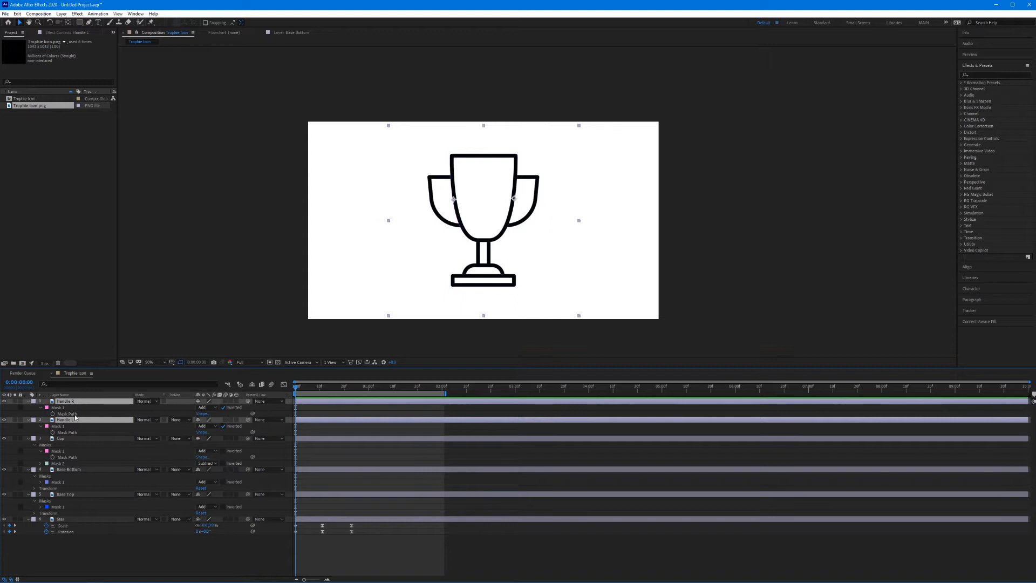
ctrl+click(76, 470)
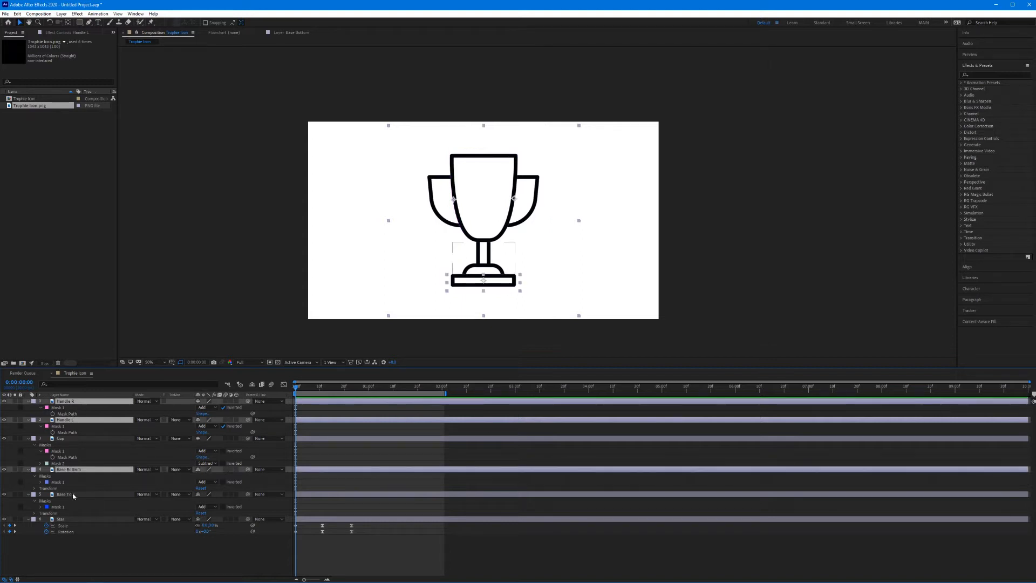
ctrl+click(73, 495)
key(p)
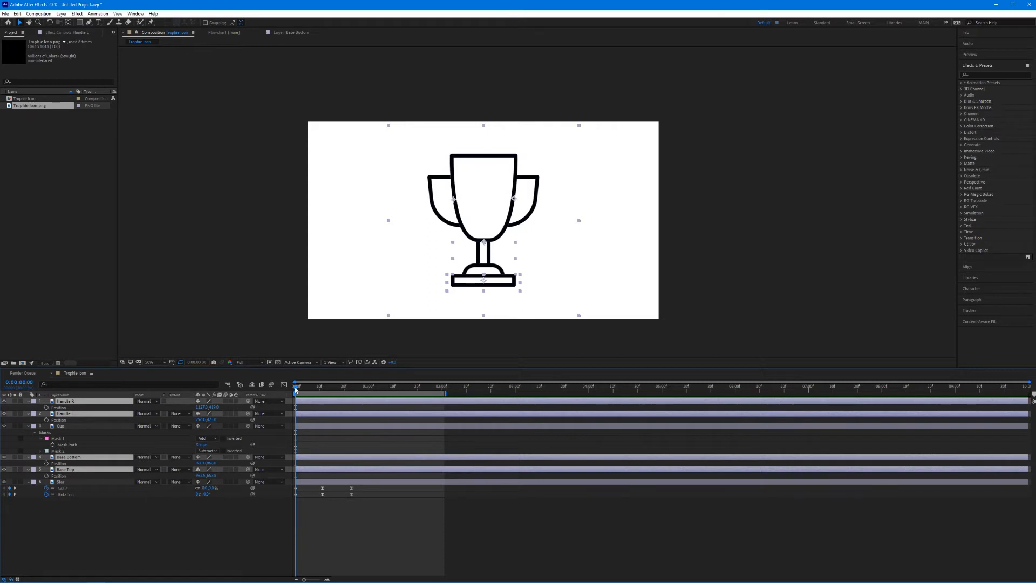
drag(295, 389, 370, 390)
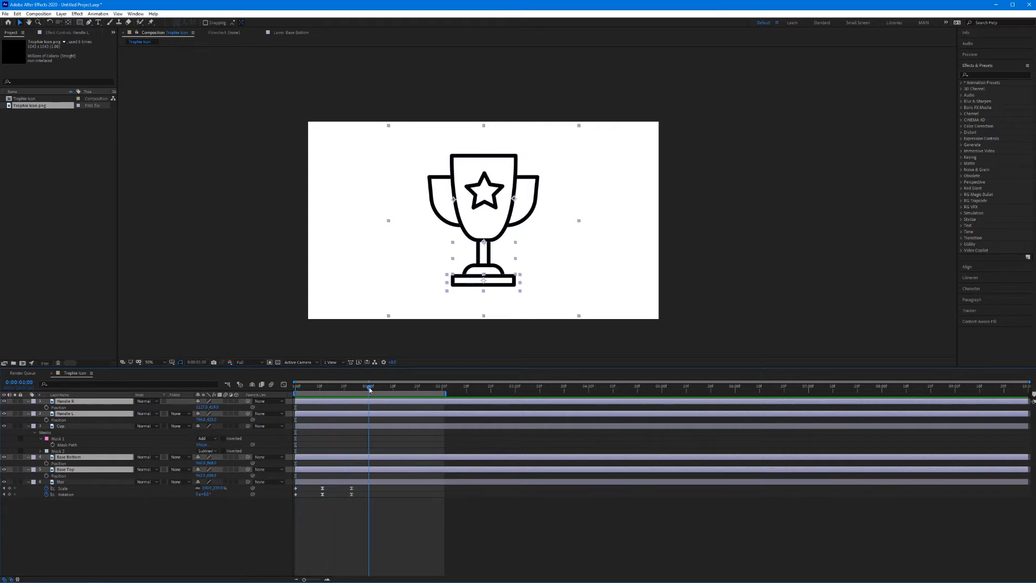
click(46, 407)
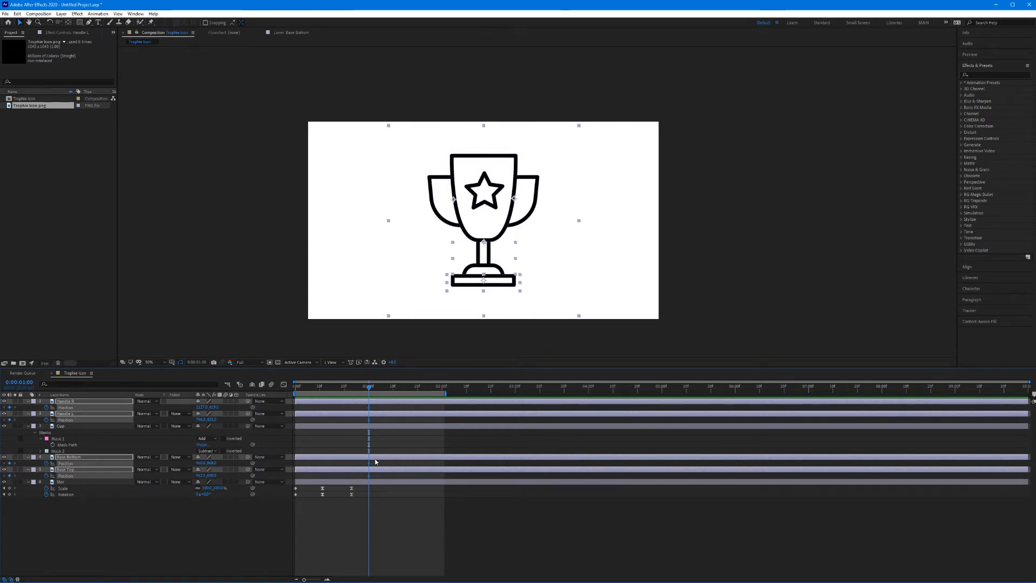
At frame 0, shift the Position X of Handle R and Handle L inward so both handles overlap the cup, creating their starting keyframes.
drag(369, 388, 284, 393)
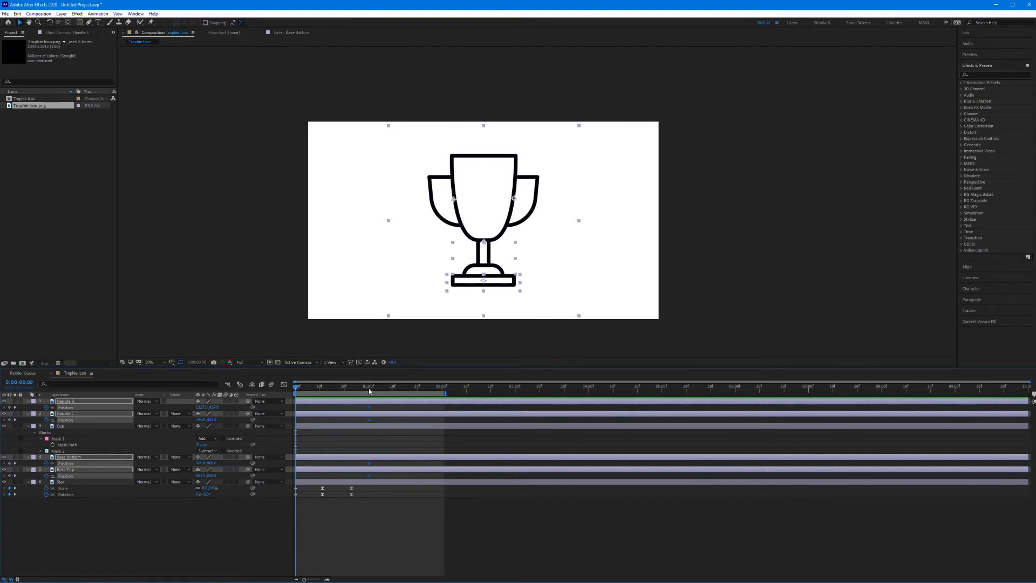
click(160, 534)
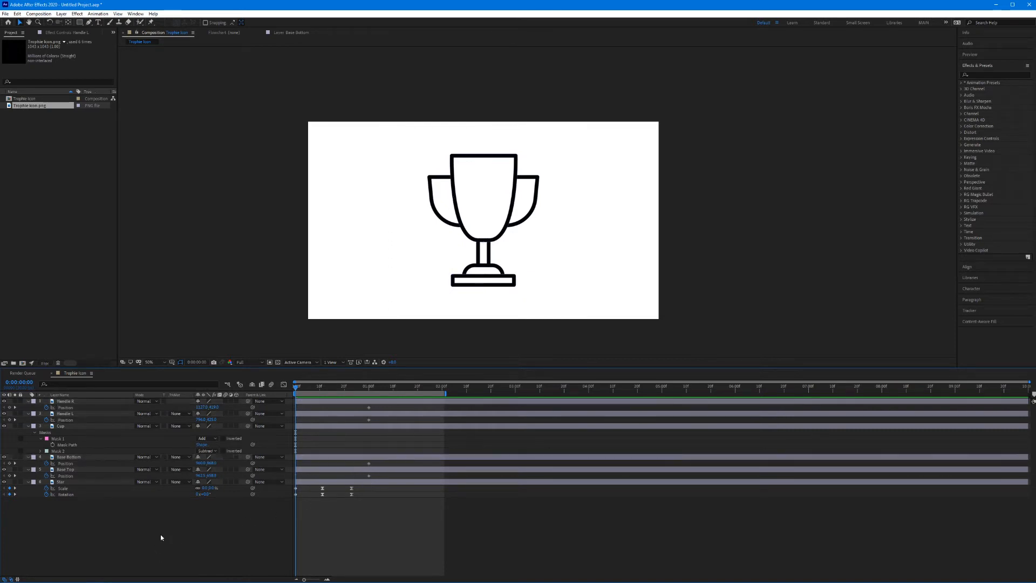
click(80, 401)
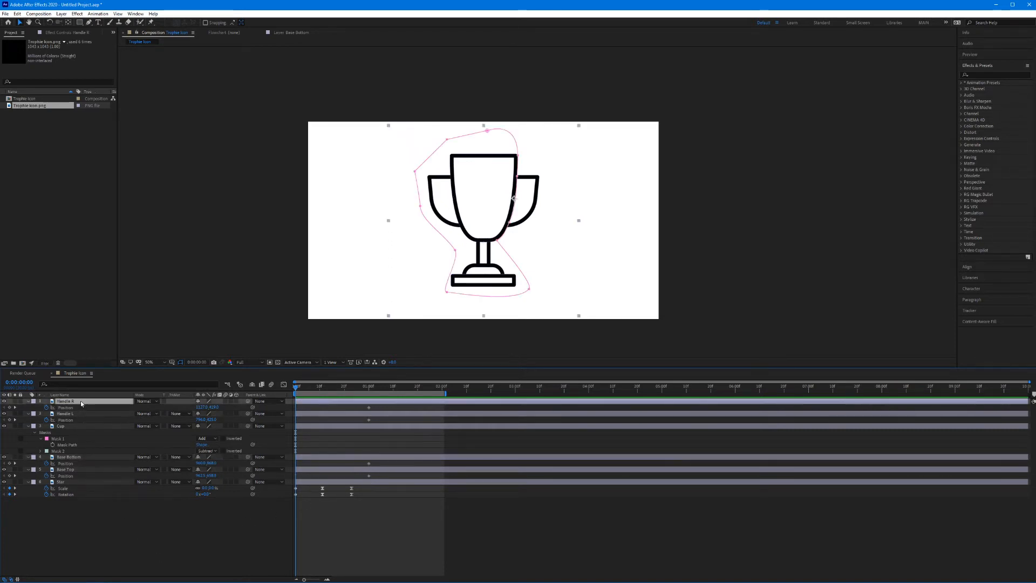
drag(200, 409, 112, 409)
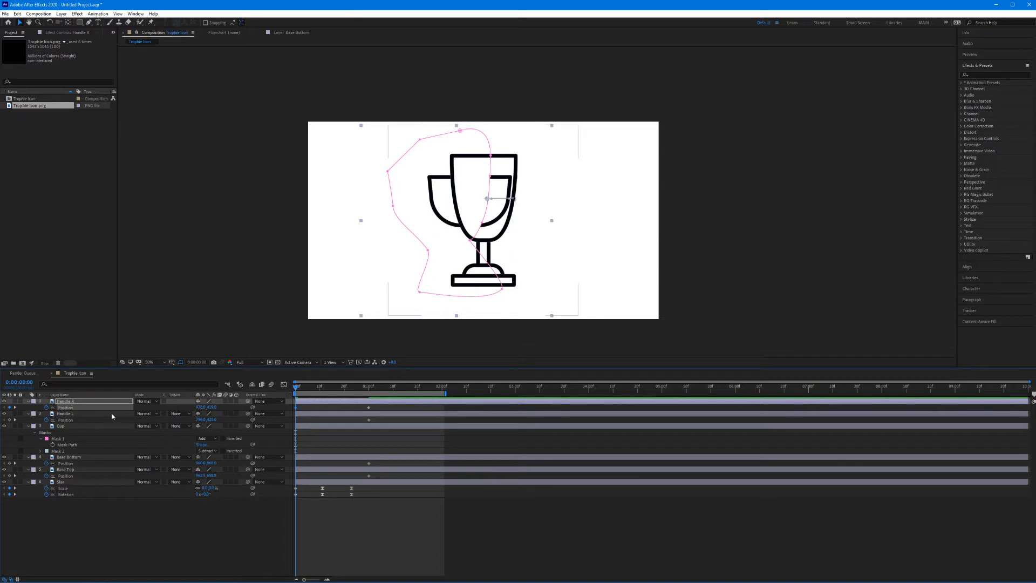
click(86, 414)
drag(200, 420, 258, 422)
Remove the Position keyframing from the Base Bottom layer and parent it to the Base Top layer.
click(88, 458)
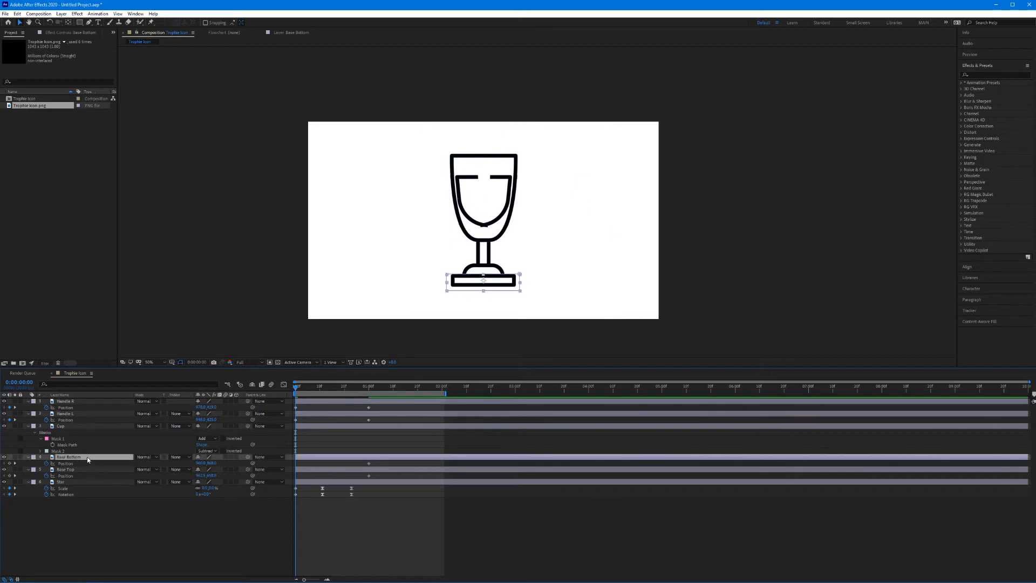
click(88, 470)
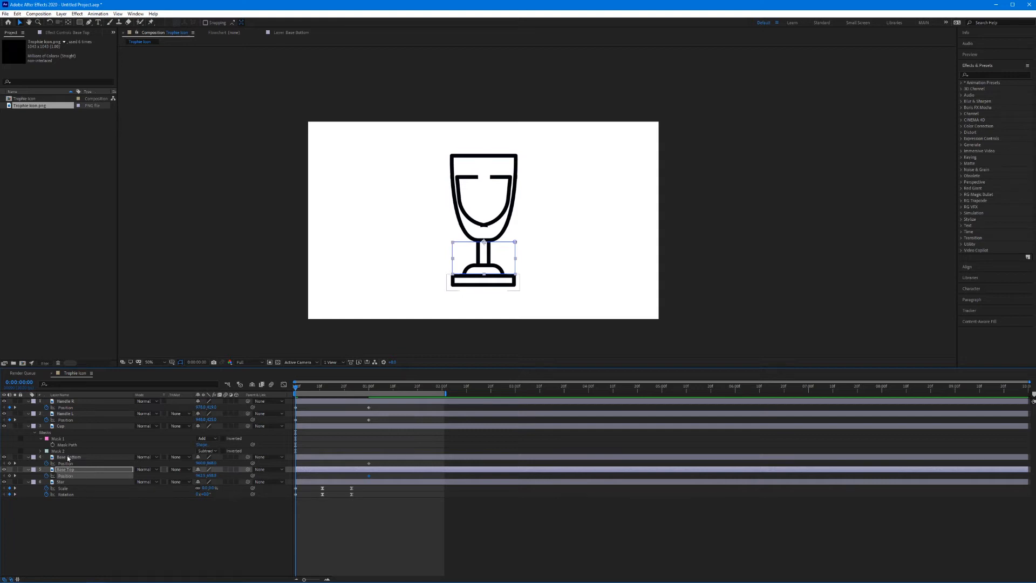
click(70, 458)
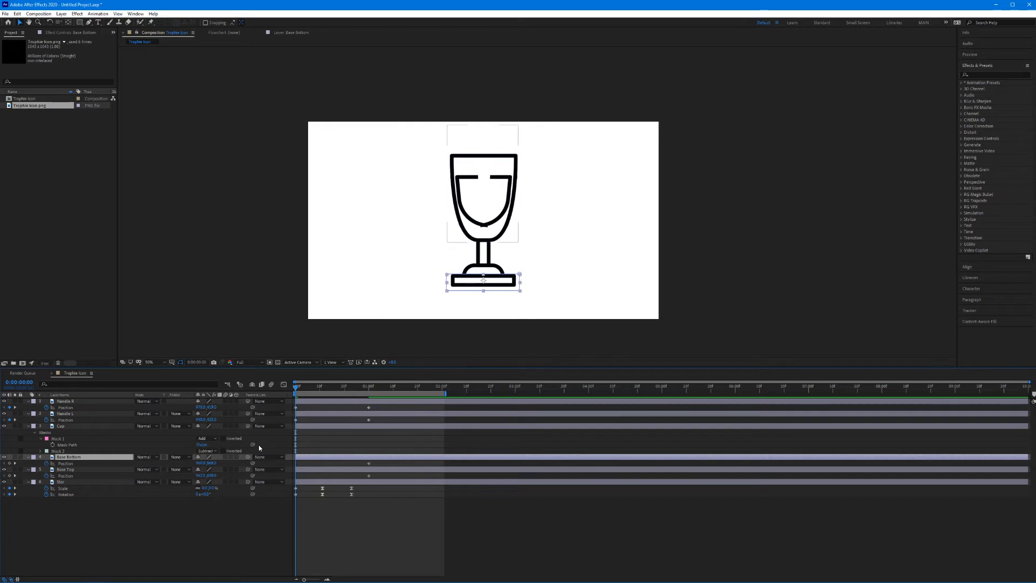
click(47, 463)
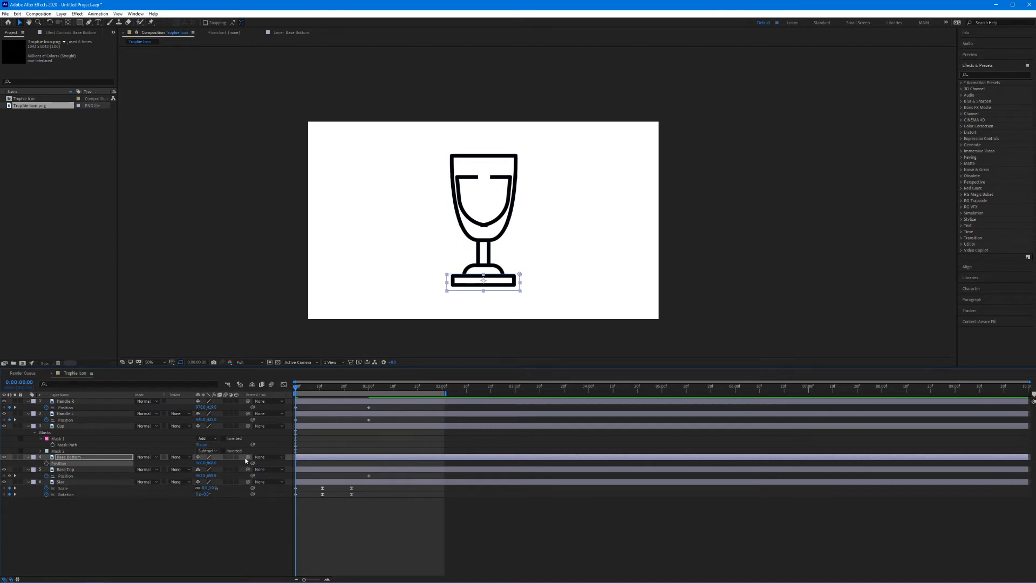
drag(248, 456, 101, 469)
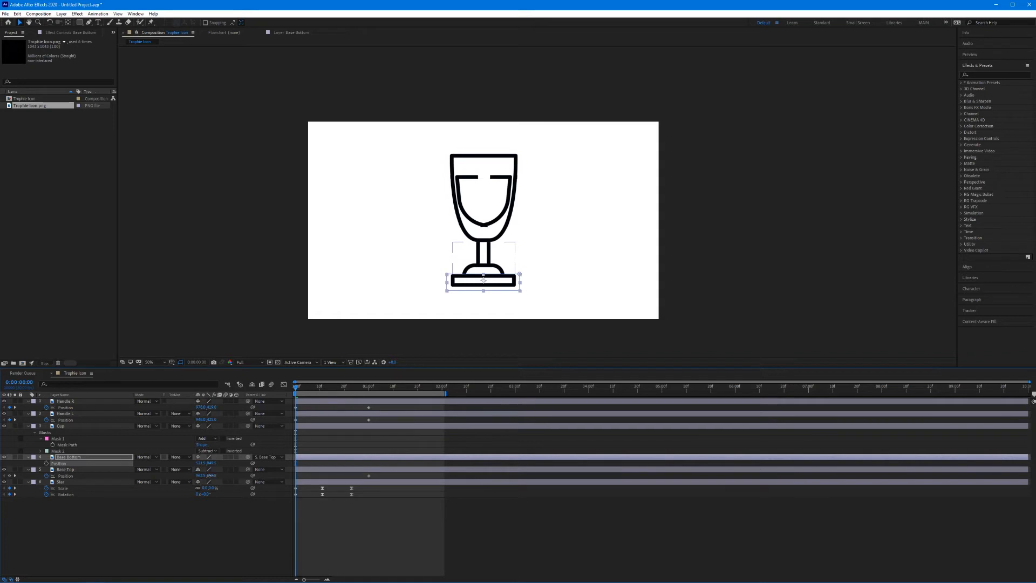
At frame 0, shift the Base Top layer's Position Y upward so the whole base overlaps the cup, then deselect it.
drag(210, 475, 121, 560)
click(270, 512)
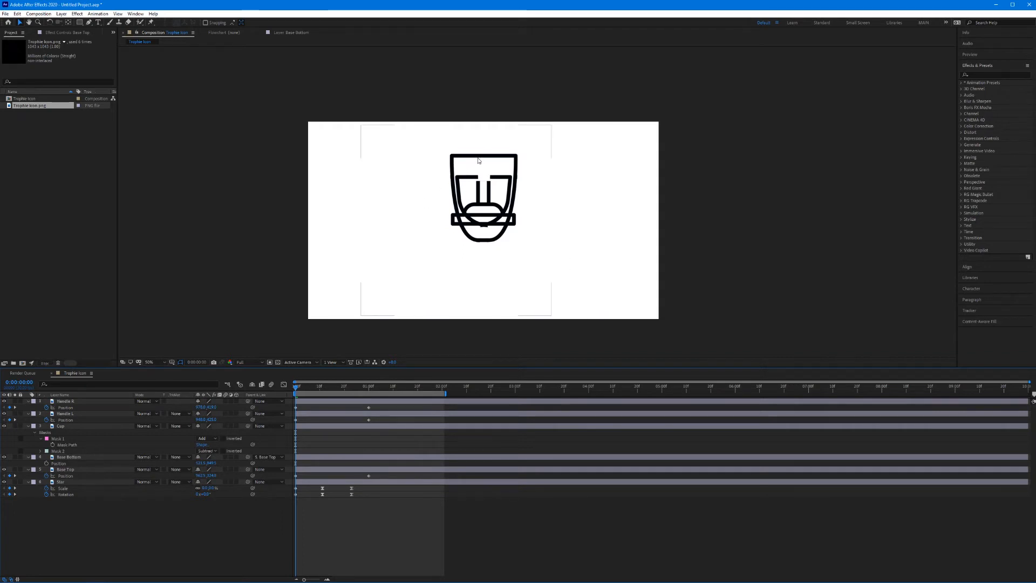
Scrub between frame 0 and about 0:00:01:11 with the transparency grid on to examine how the parts overlap inside the cup.
drag(295, 386, 387, 391)
click(278, 362)
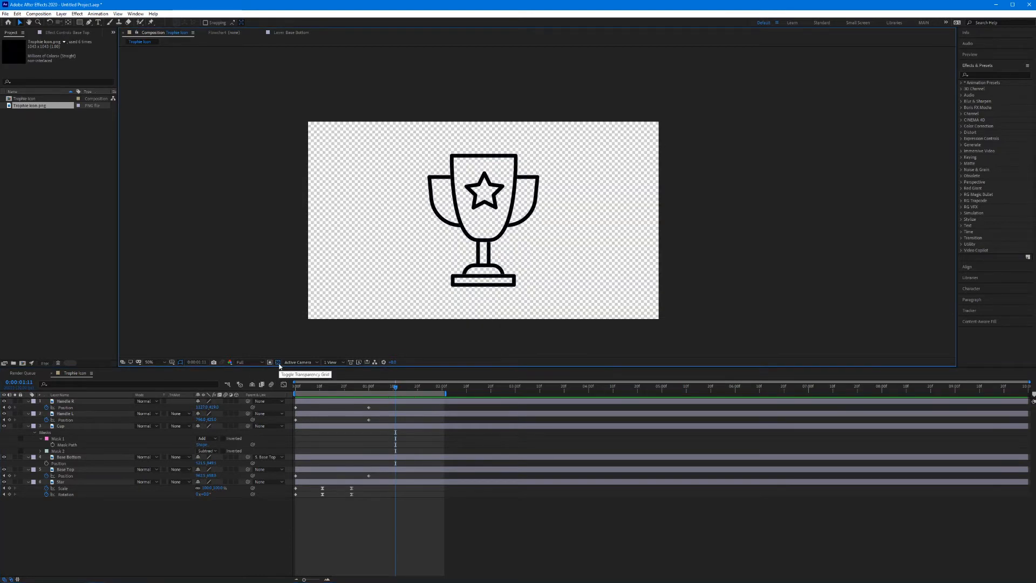
drag(386, 386, 291, 410)
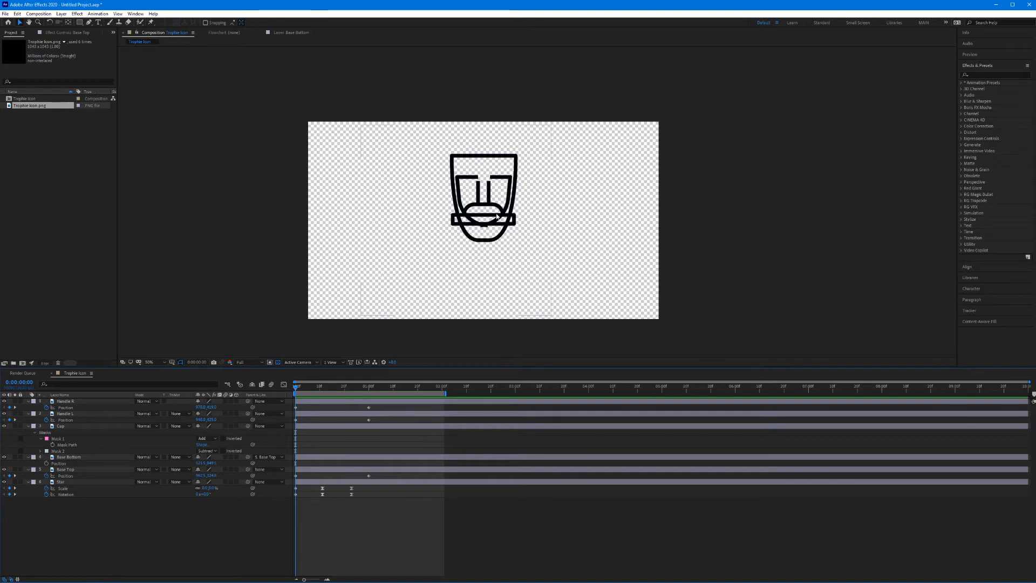
click(277, 362)
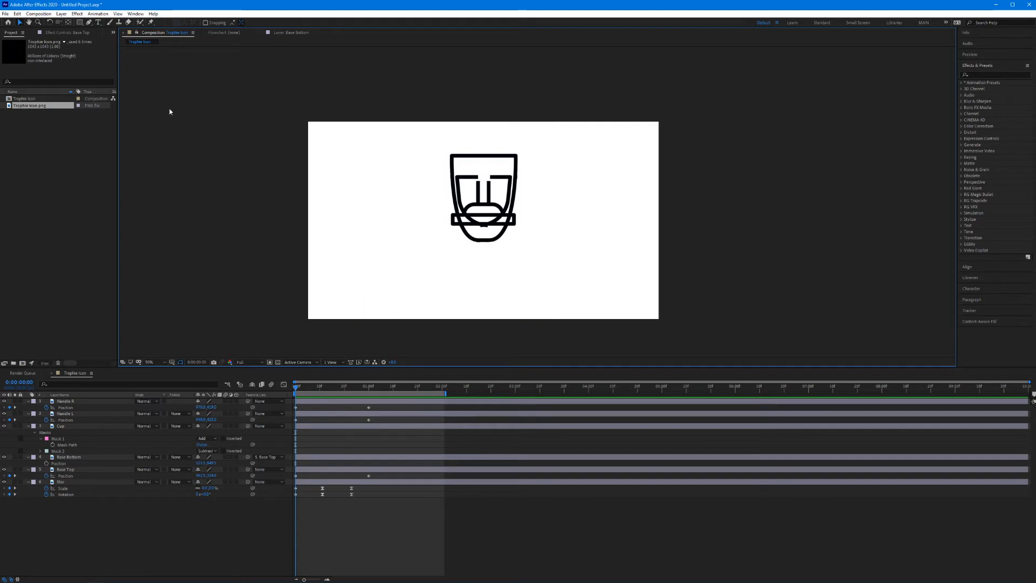
Add a new empty shape layer to the composition.
click(61, 13)
mouse_move(67, 24)
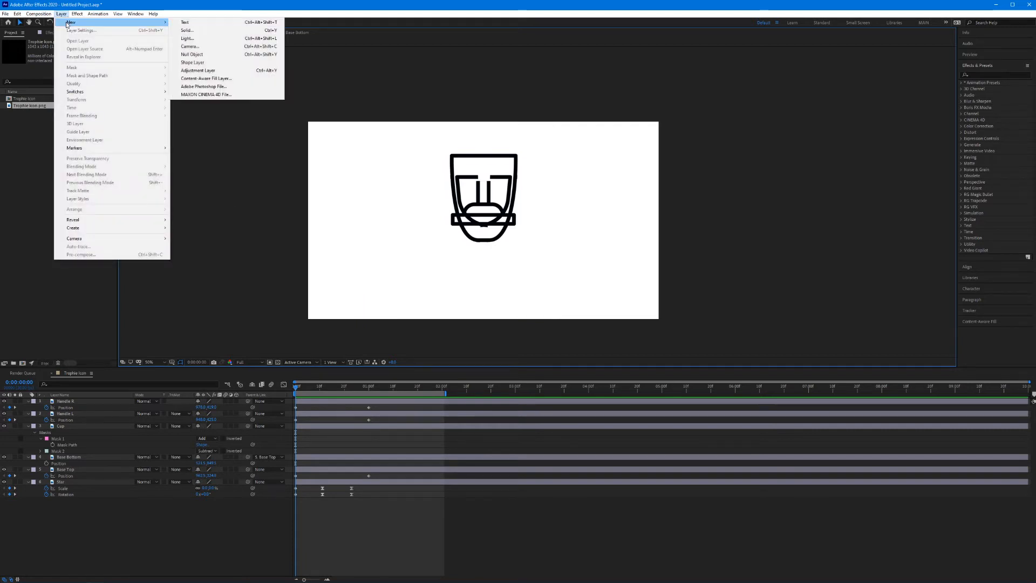
click(209, 66)
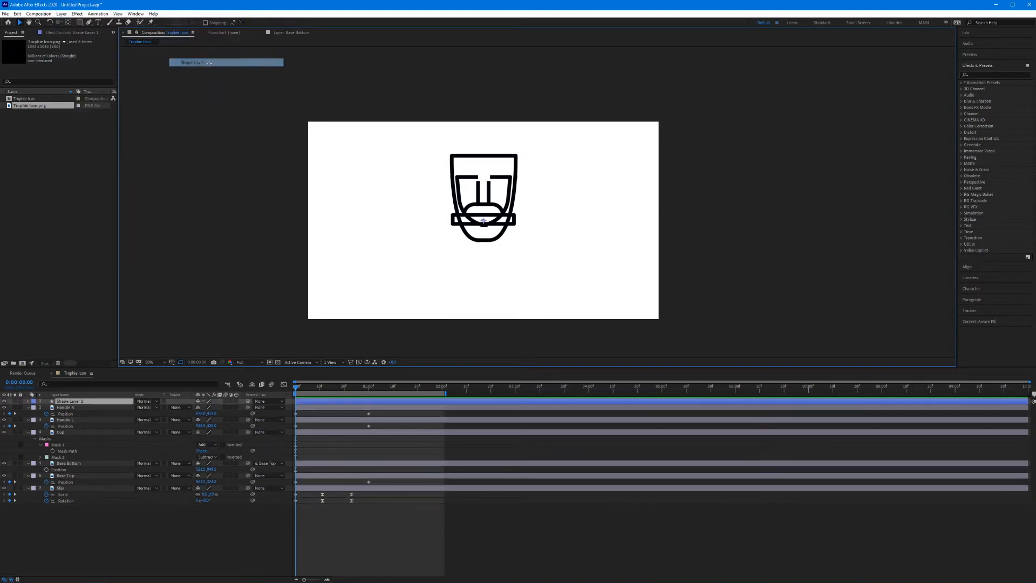
Trace the cup's outline with the Pen tool on the shape layer as a closed, white-filled path with a curved bottom.
click(88, 24)
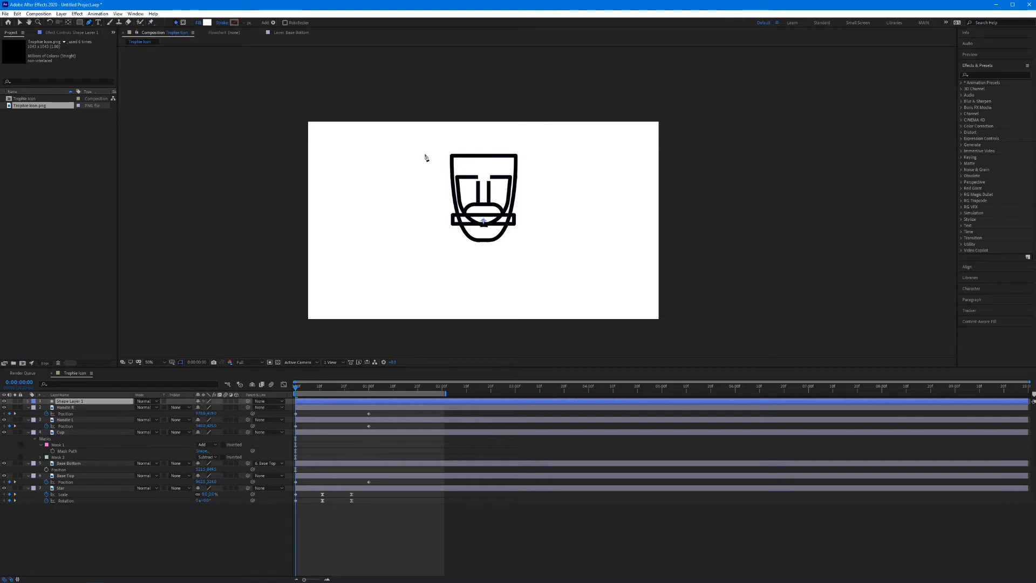
key(period)
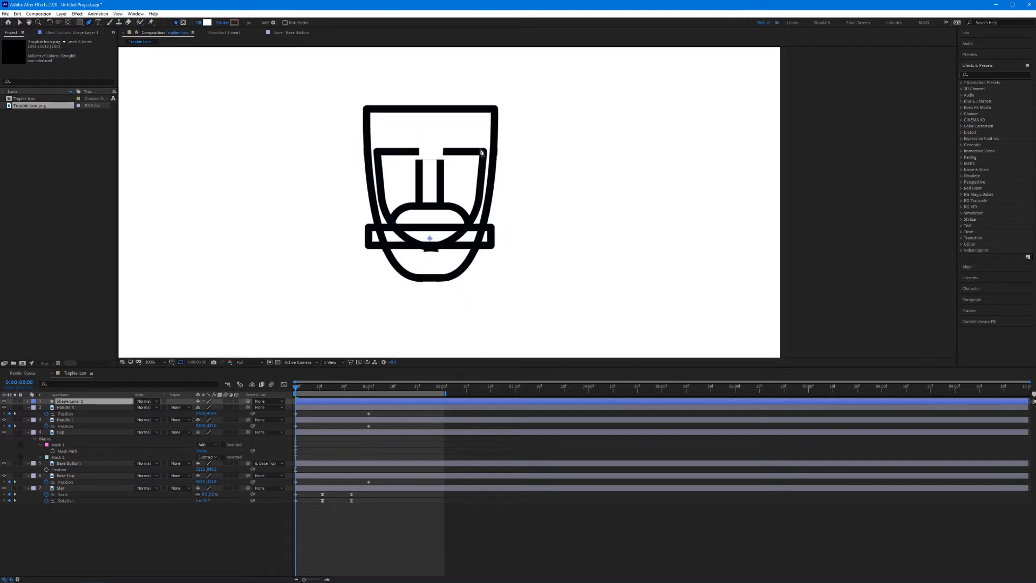
click(367, 109)
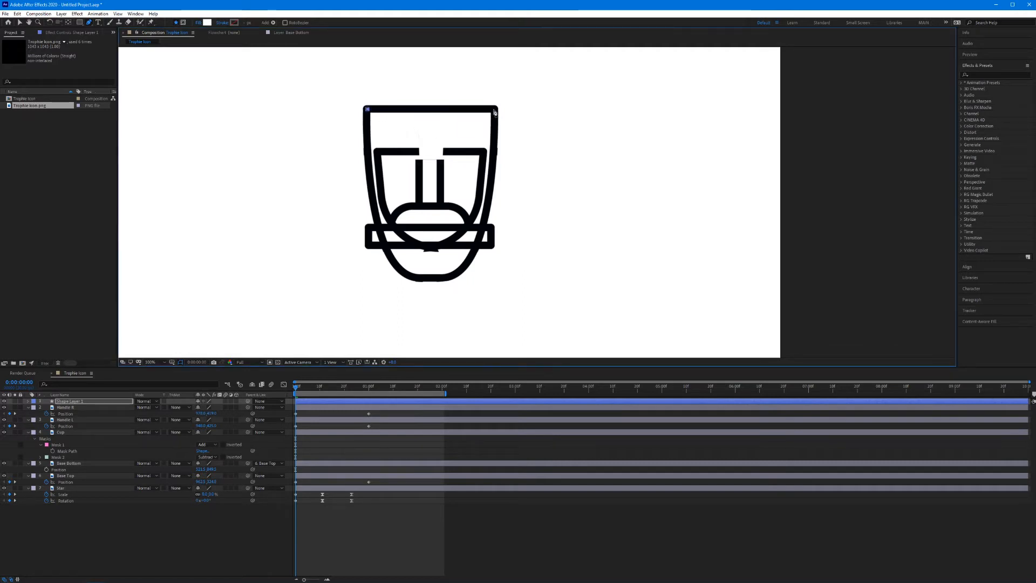
click(492, 109)
drag(459, 269, 425, 296)
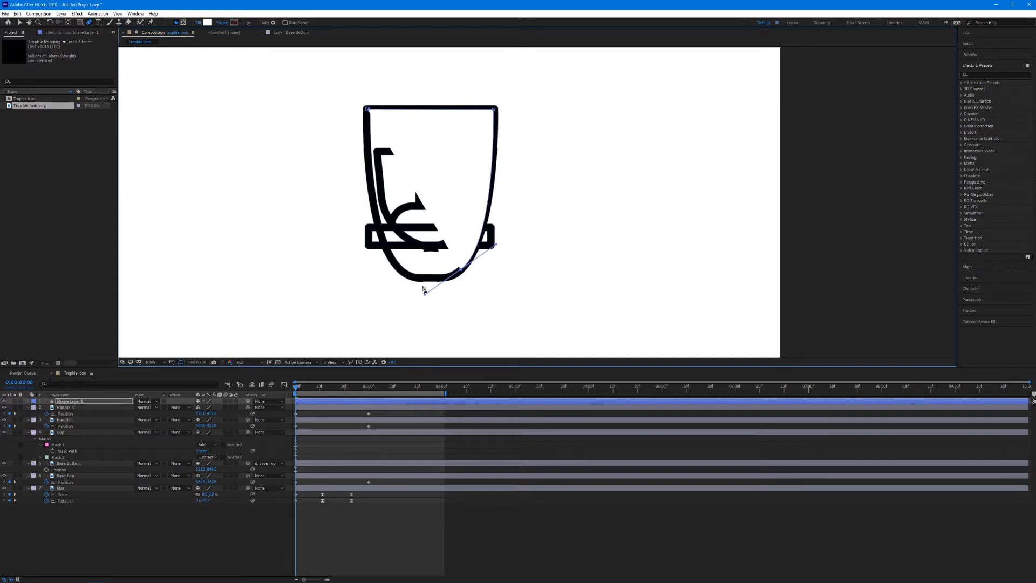
click(377, 215)
drag(377, 216, 363, 159)
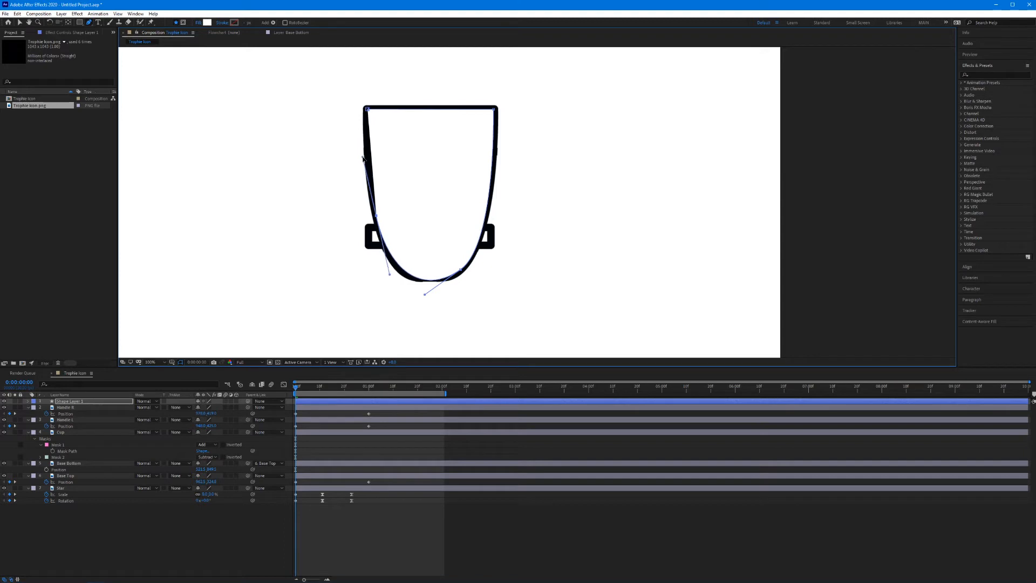
click(367, 109)
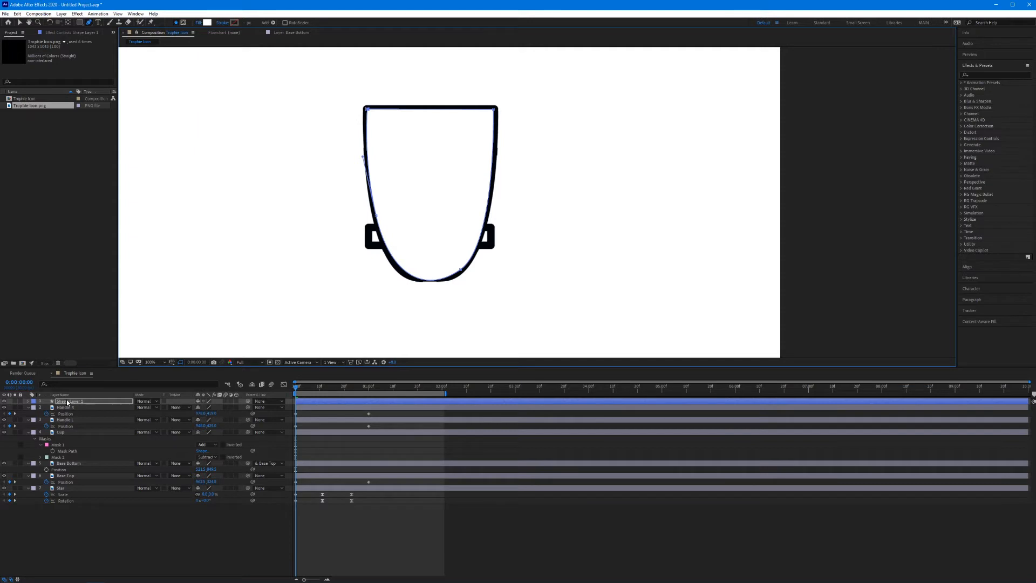
Place the shape layer directly beneath the Cup layer, move both together to the top of the layer stack, and deselect them.
drag(67, 402, 73, 450)
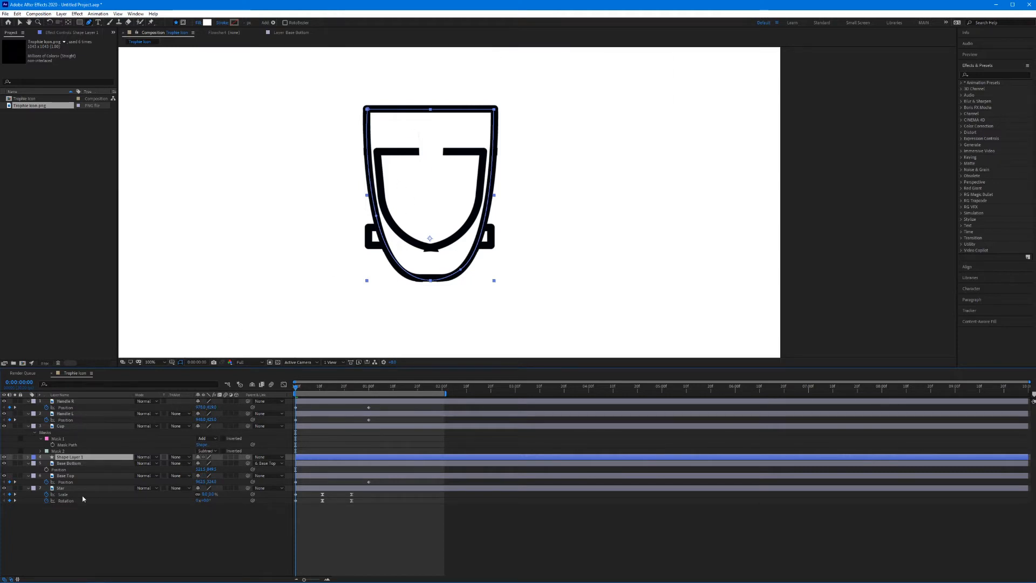
ctrl+click(67, 426)
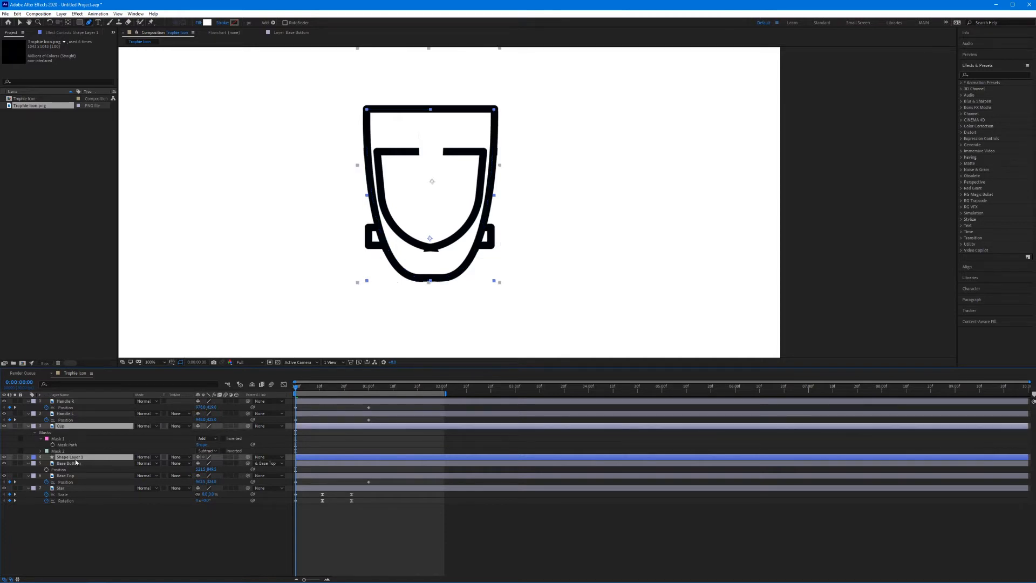
drag(76, 460, 69, 401)
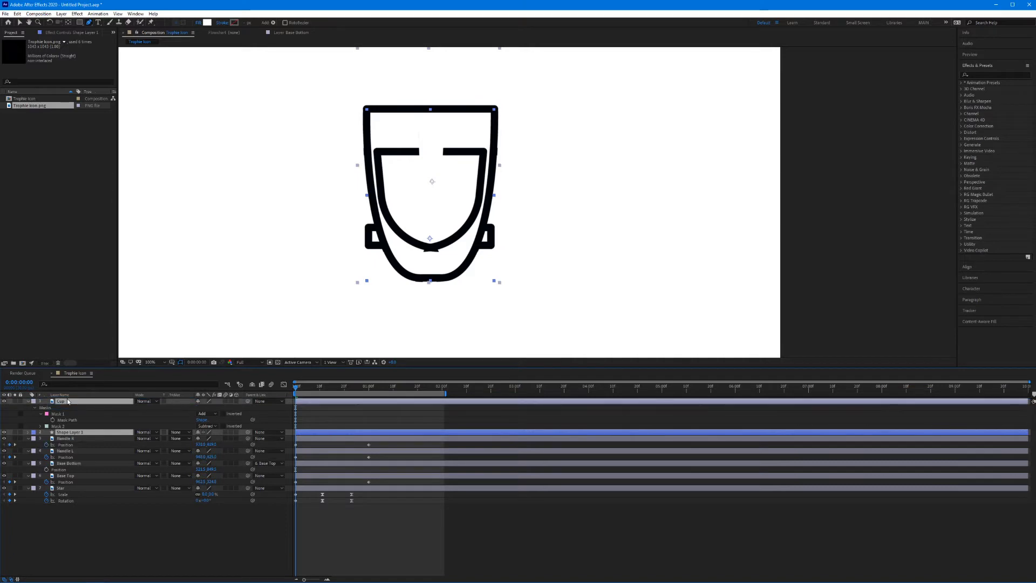
click(86, 540)
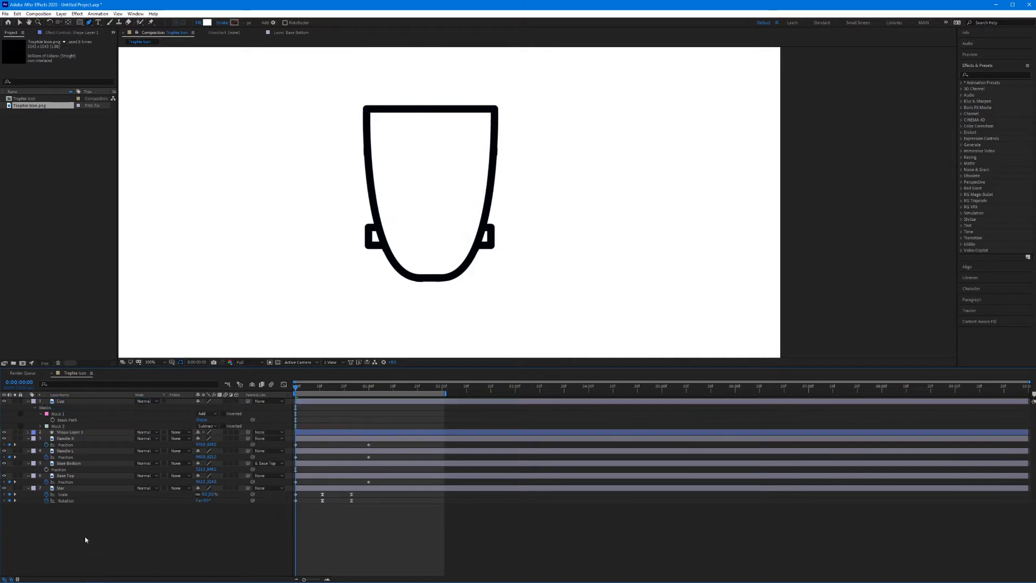
Examine the cup's white fill against the transparency grid by toggling the shape layer's visibility, then restore the plain background.
click(279, 363)
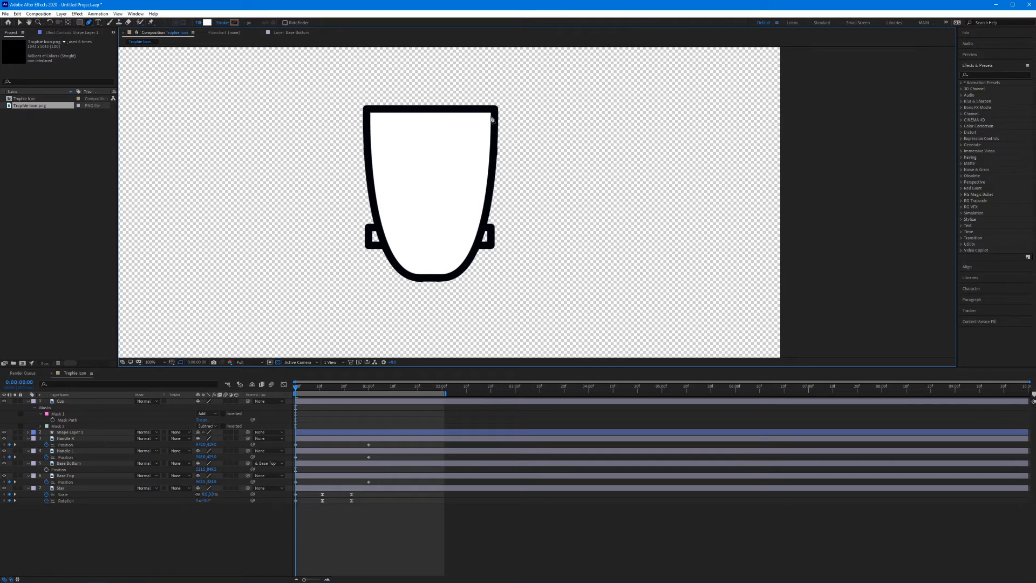
click(86, 430)
click(5, 433)
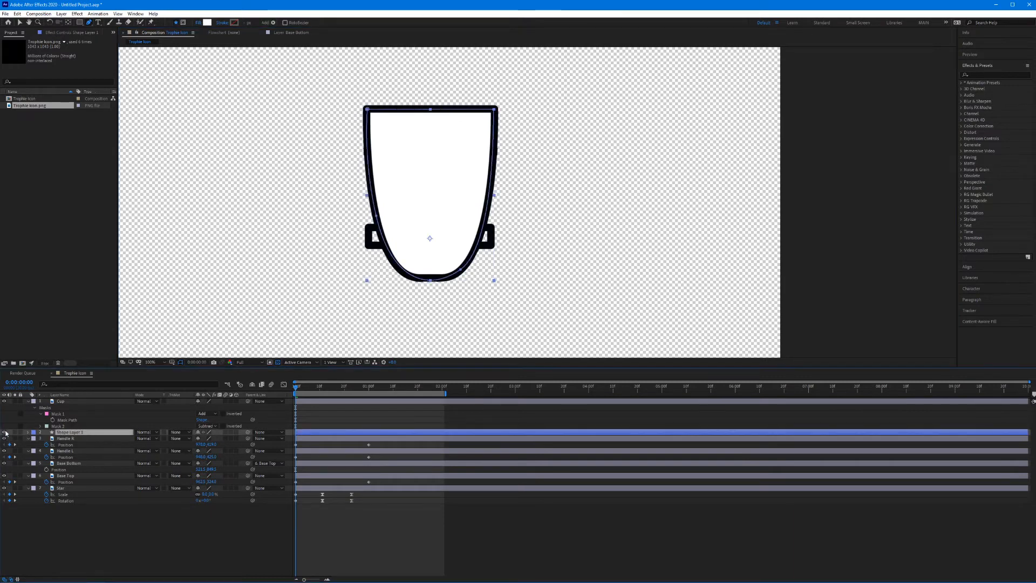
click(4, 432)
click(4, 432)
click(5, 432)
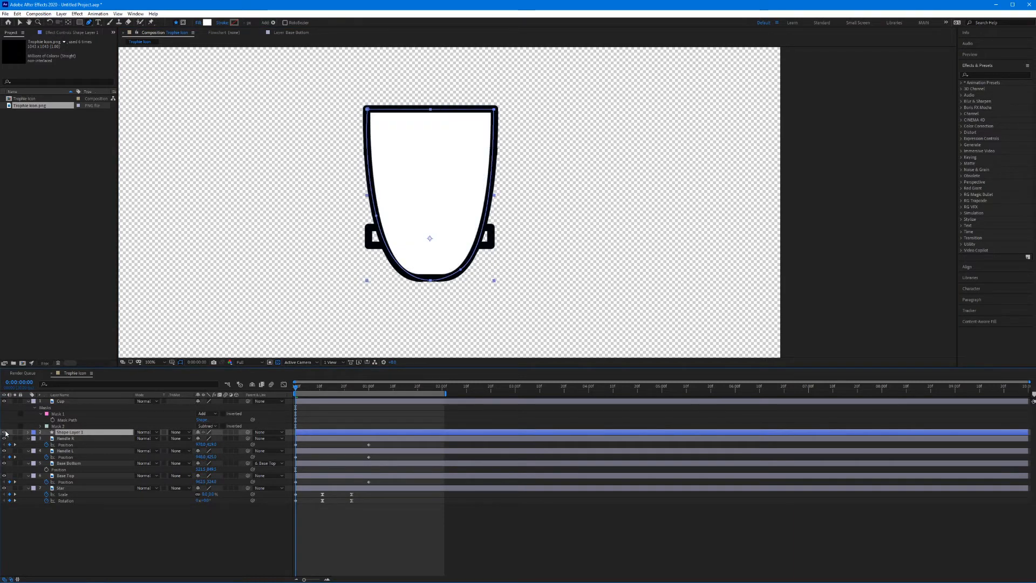
click(278, 363)
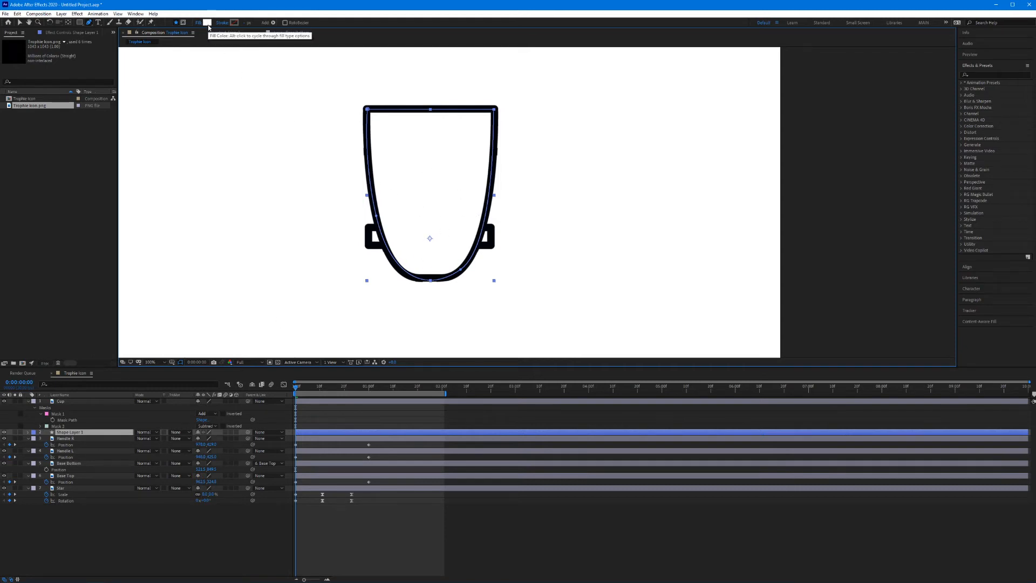
Rename the shape layer to Cup Fill and parent it to the Cup layer.
click(70, 434)
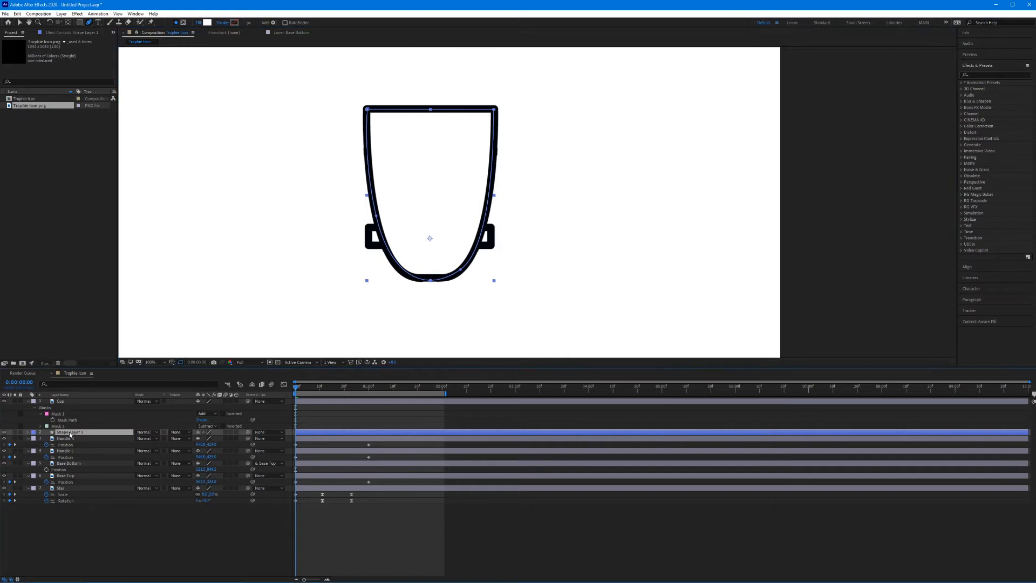
key(Return)
text(Cup Fill)
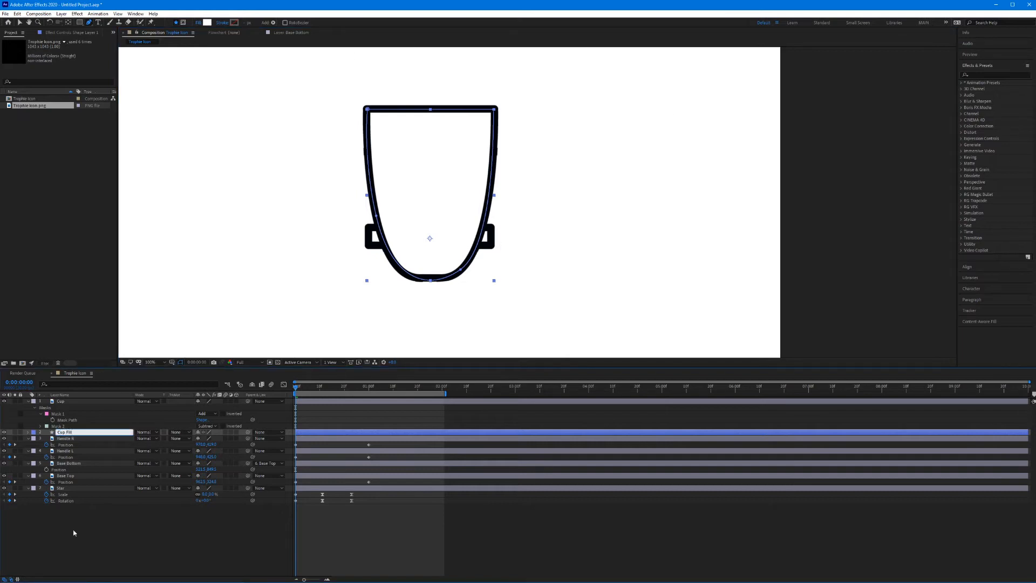
key(Return)
click(72, 432)
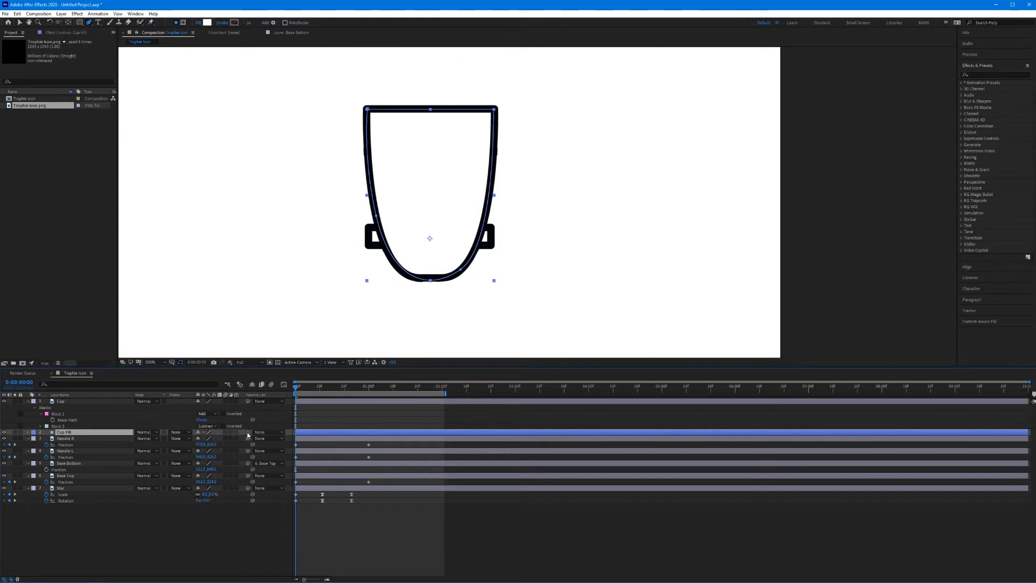
drag(248, 433, 108, 402)
click(109, 508)
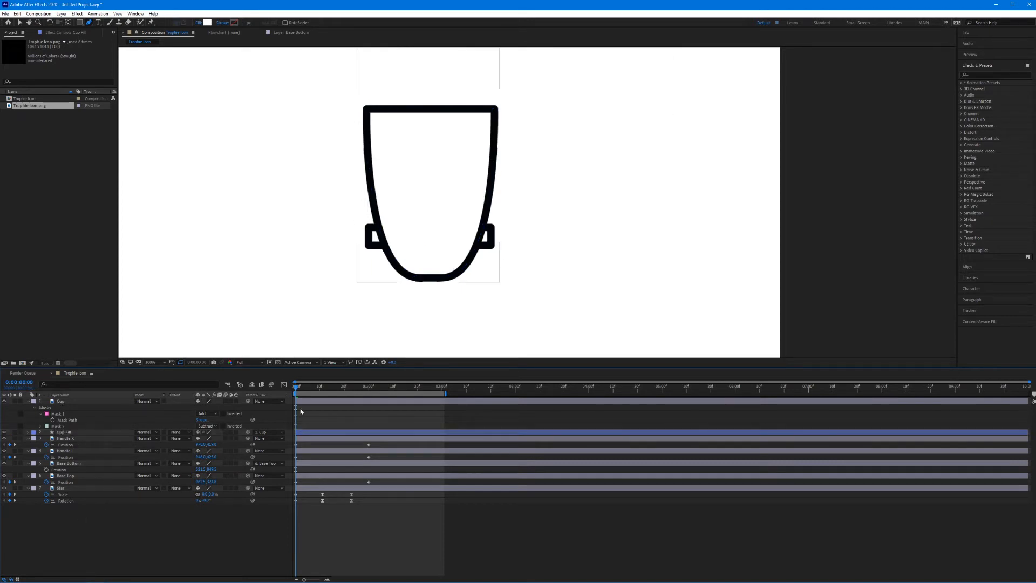
Move the Star layer to the top of the layer stack, above the Cup, and preview the whole trophy animation.
mouse_move(296, 386)
mouse_down()
mouse_move(378, 387)
mouse_move(295, 388)
mouse_up()
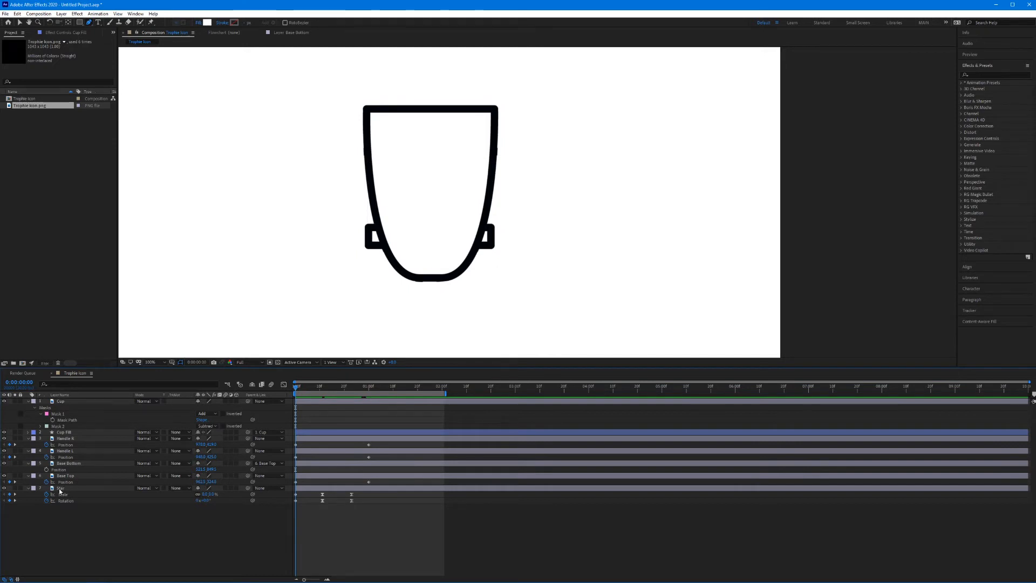
drag(62, 488, 63, 398)
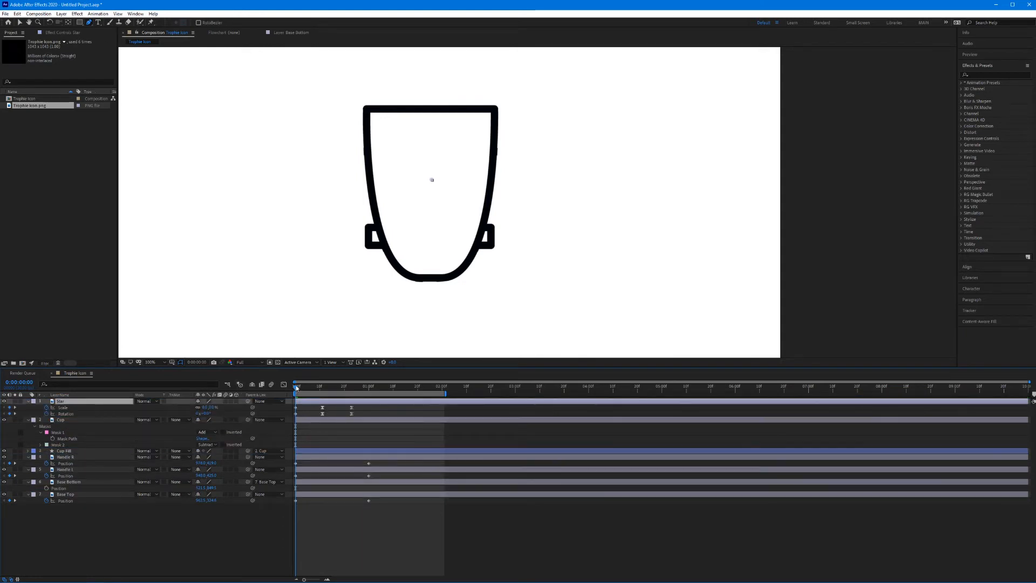
drag(297, 388, 376, 391)
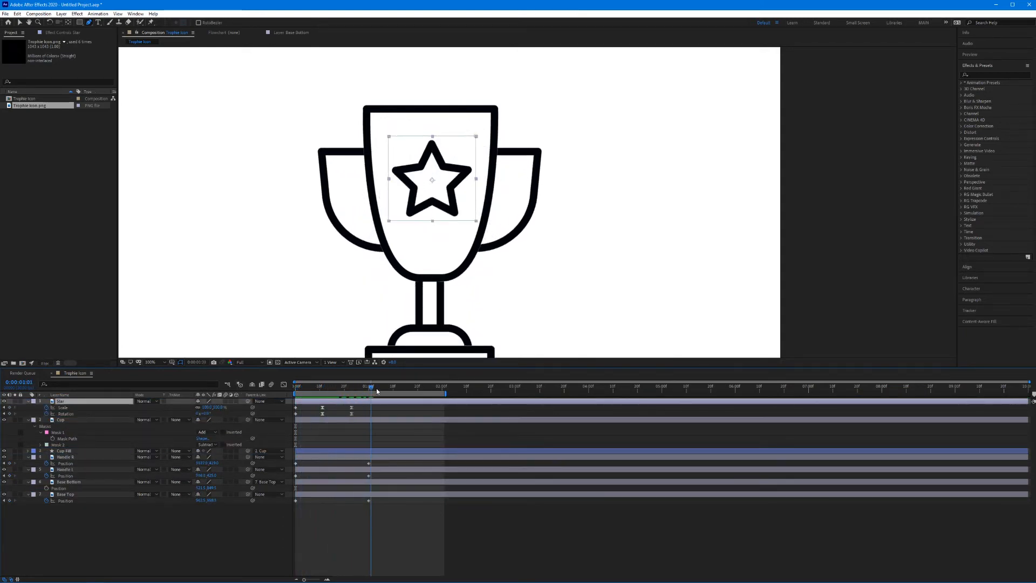
key(space)
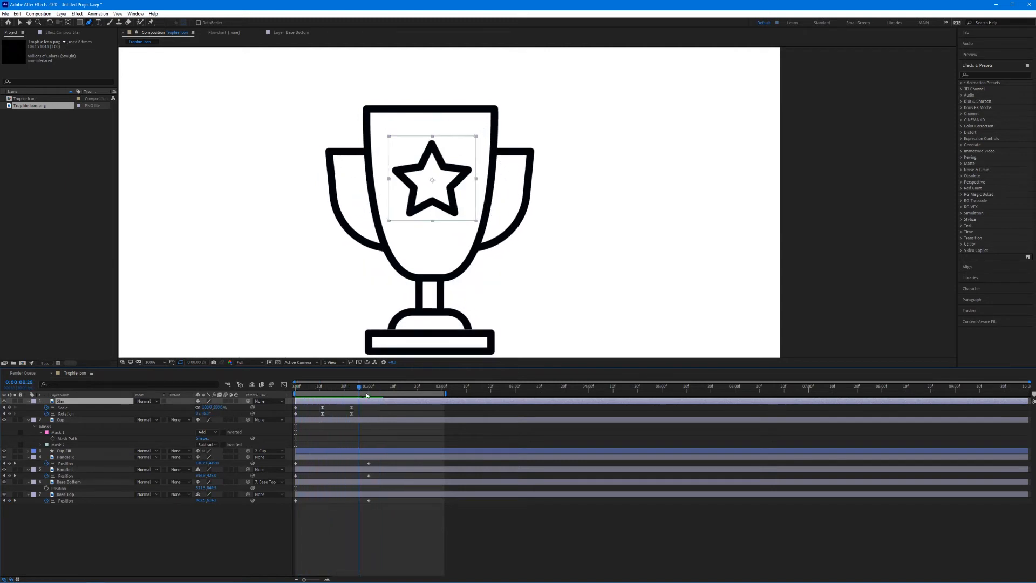
key(comma)
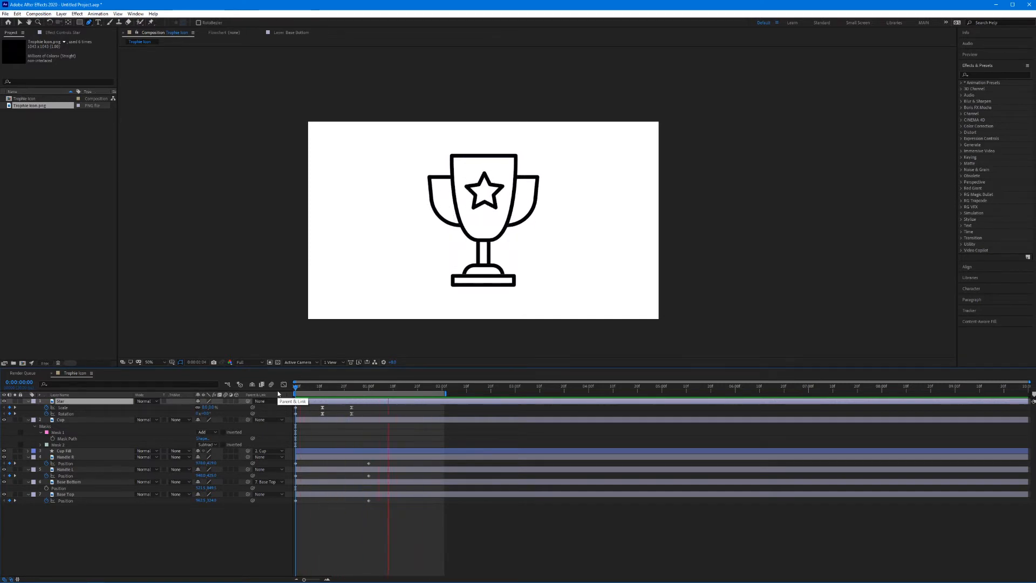
key(space)
key(g)
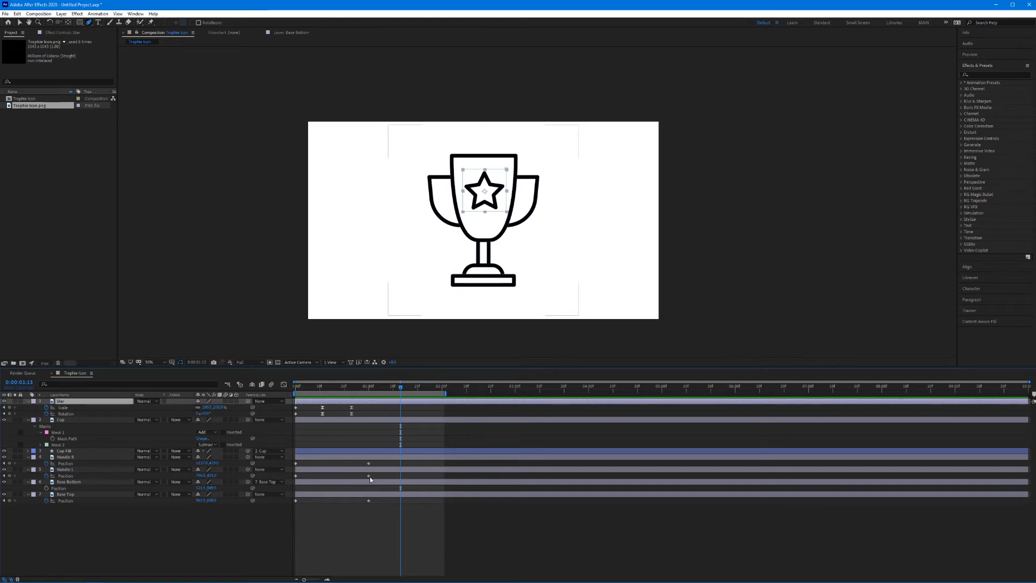
Move the ending Position keyframes of both Handle layers earlier, to about 0:00:00:22.
mouse_move(371, 477)
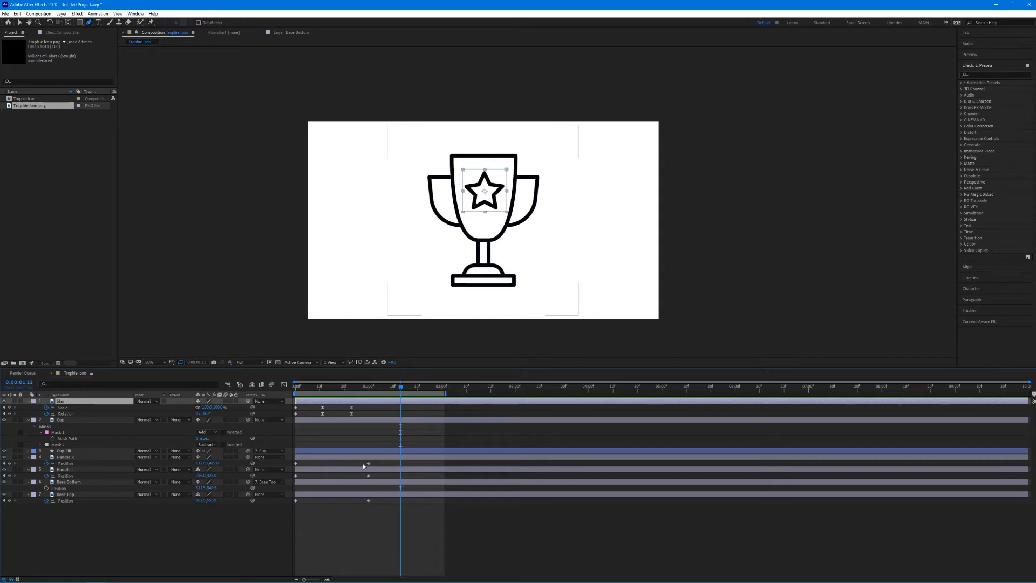
click(368, 463)
shift+click(368, 476)
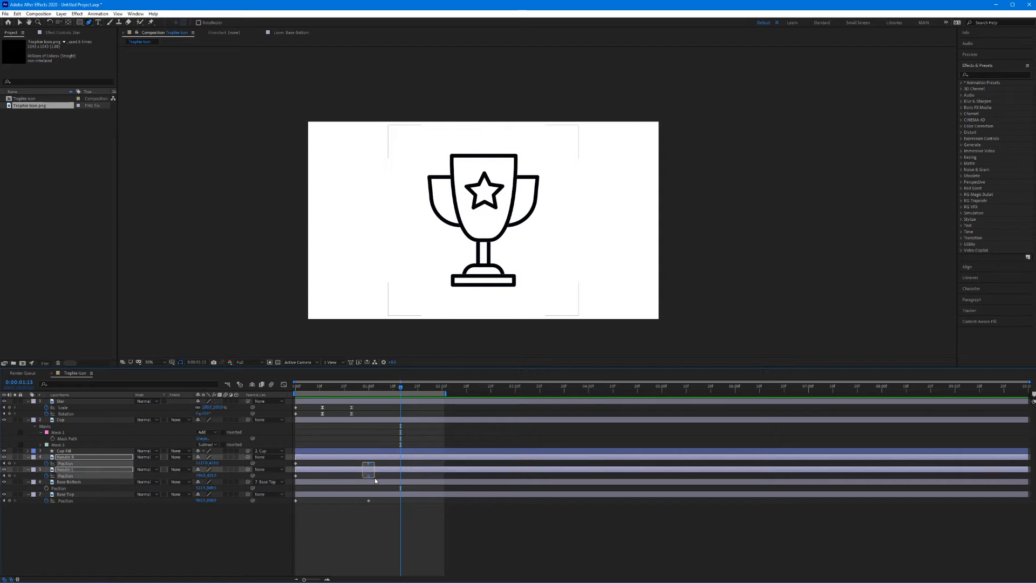
drag(368, 475, 348, 478)
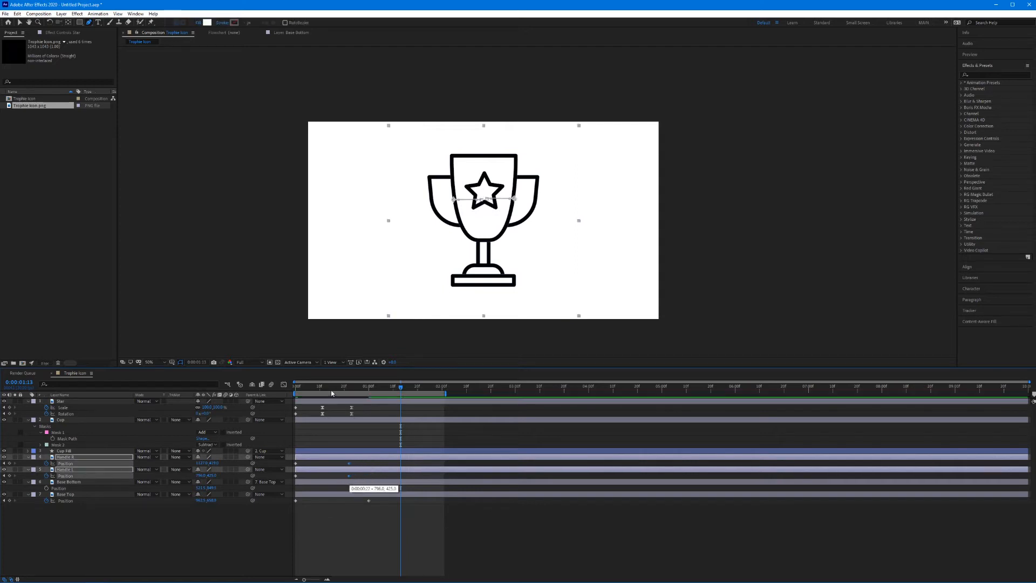
Shift the Position keyframes of both Handle layers so that their slide-out starts at 0:00:00:11.
key(Home)
drag(296, 386, 324, 387)
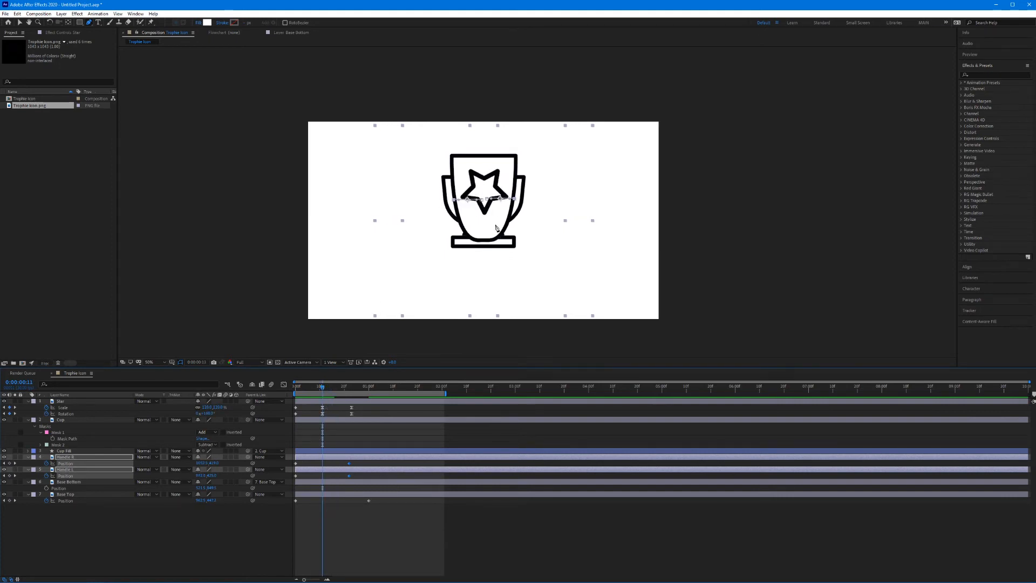
key(v)
drag(357, 461, 323, 476)
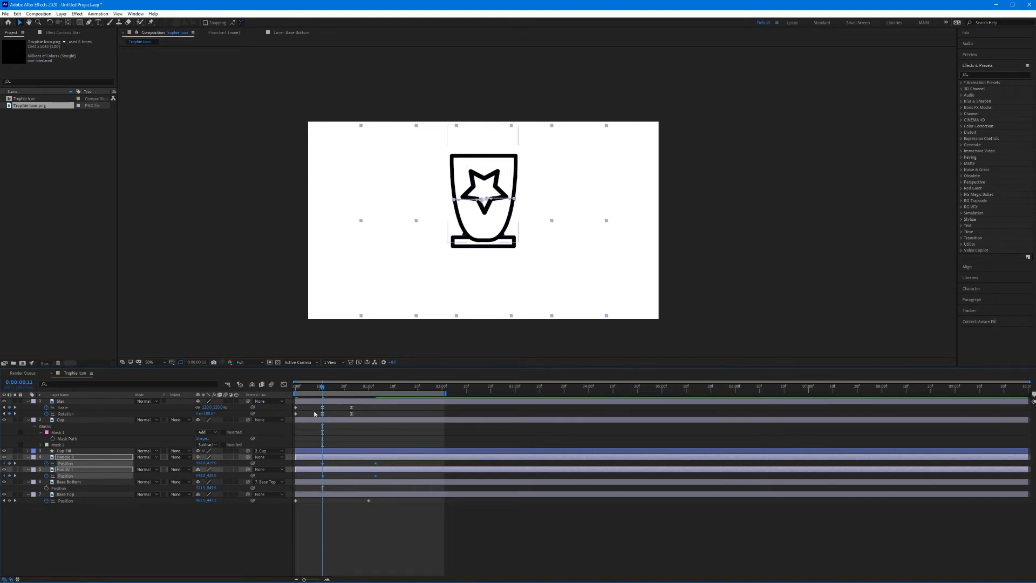
Move both Handle layers' ending Position keyframes to 0:00:00:25, ease them, and preview the motion.
click(342, 474)
drag(320, 387, 362, 387)
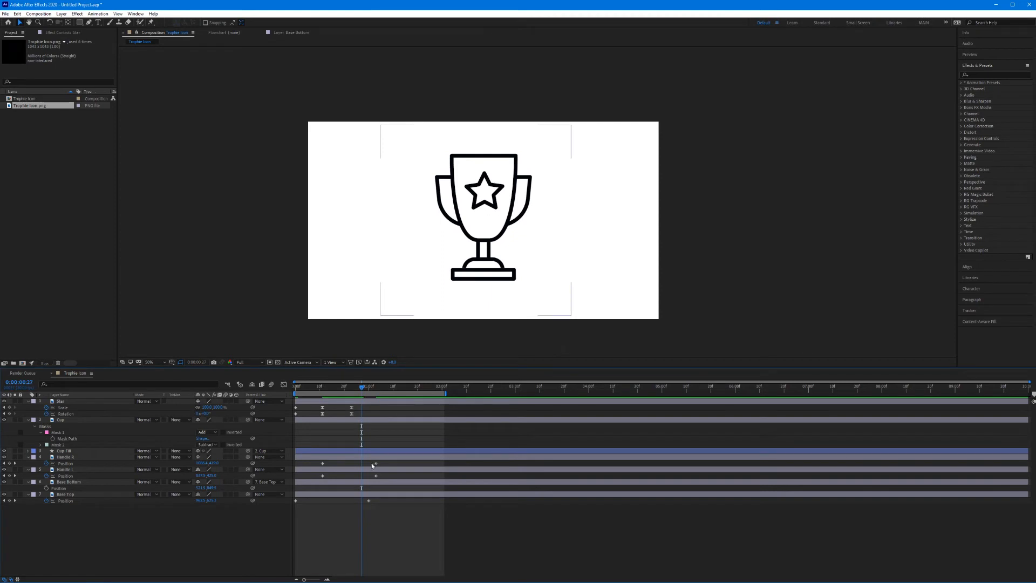
mouse_move(368, 461)
mouse_down()
mouse_move(384, 477)
mouse_move(356, 478)
mouse_up()
click(319, 387)
key(space)
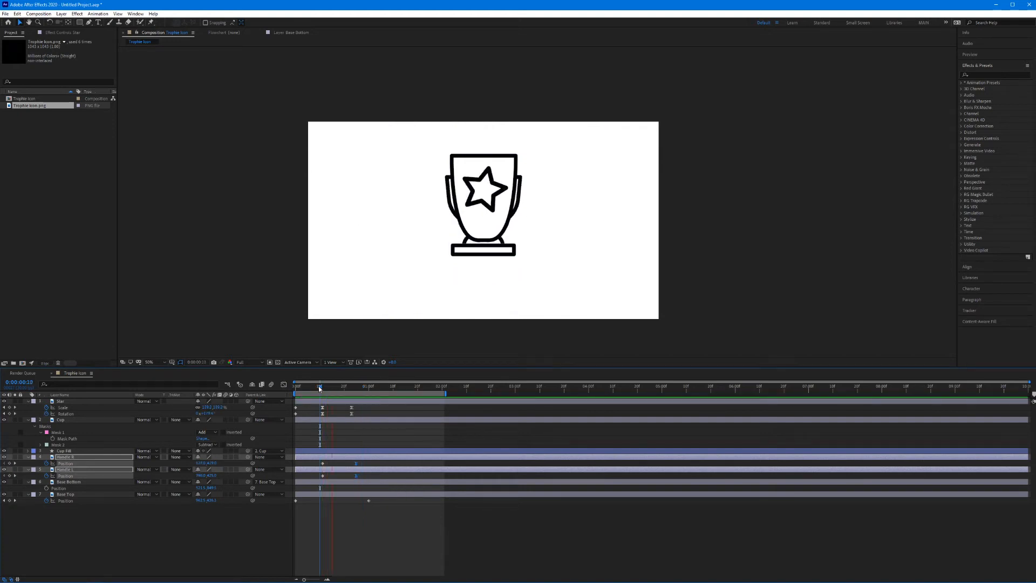
key(space)
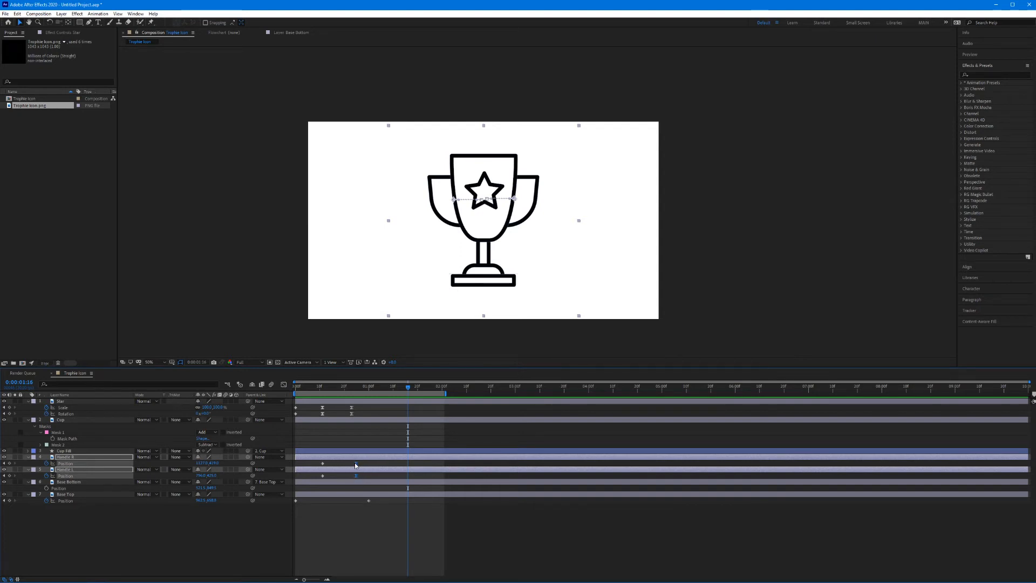
In the speed graph, lengthen the incoming influence of both Handle layers' ending Position keyframes so they slow down more gradually.
mouse_move(355, 463)
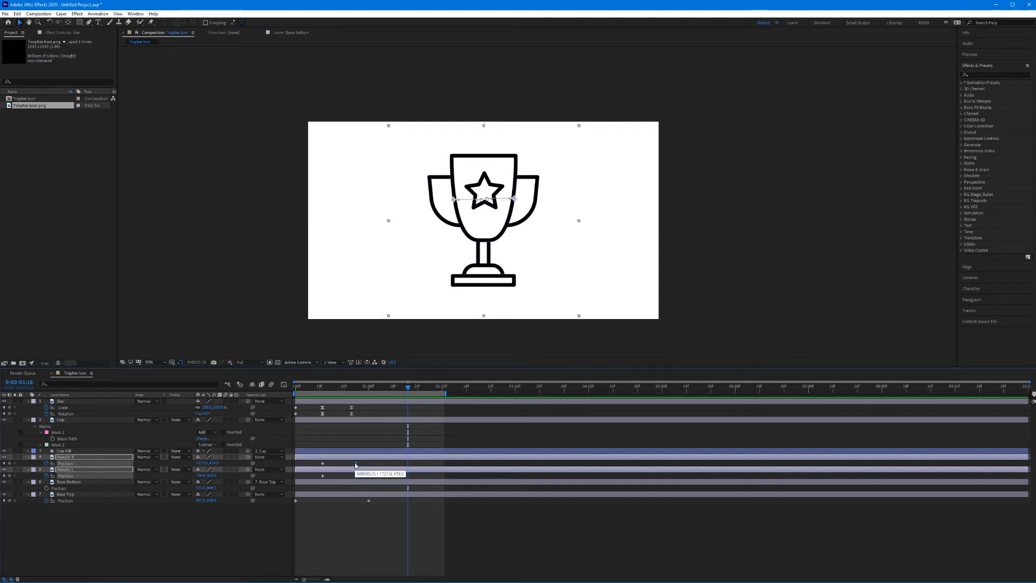
click(284, 384)
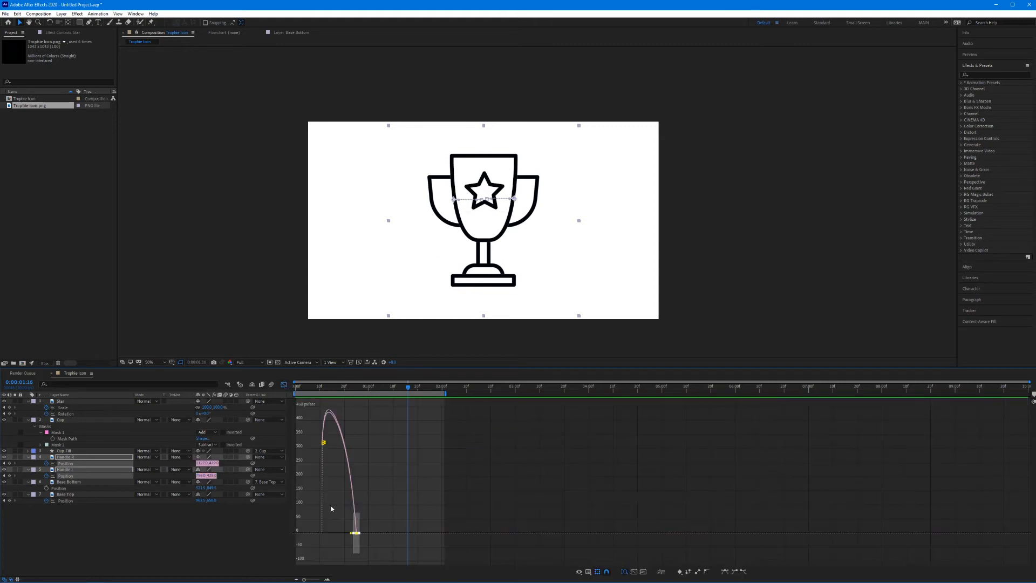
click(356, 388)
key(=)
key(=)
key(=)
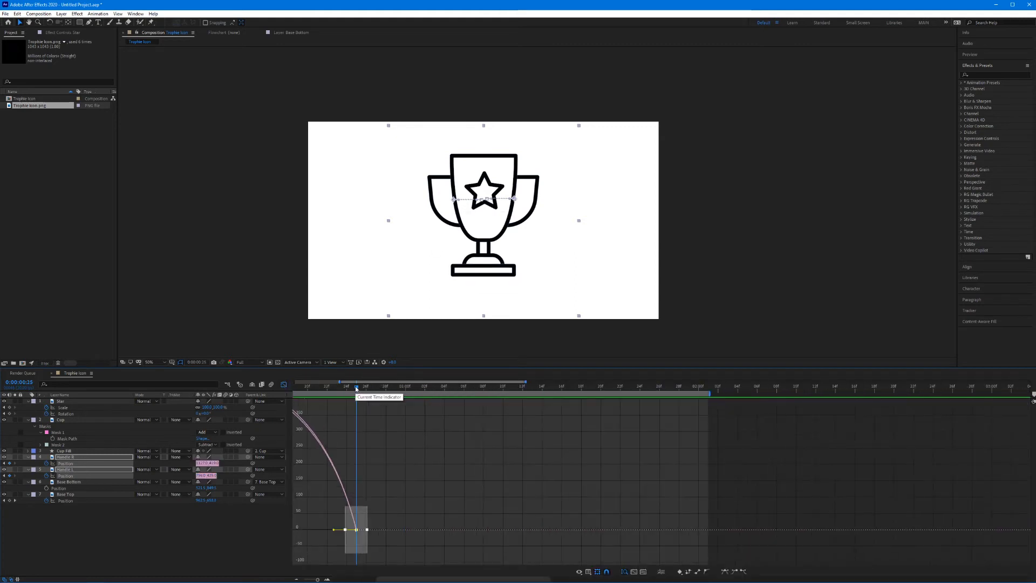
drag(399, 581, 379, 581)
drag(474, 534, 437, 550)
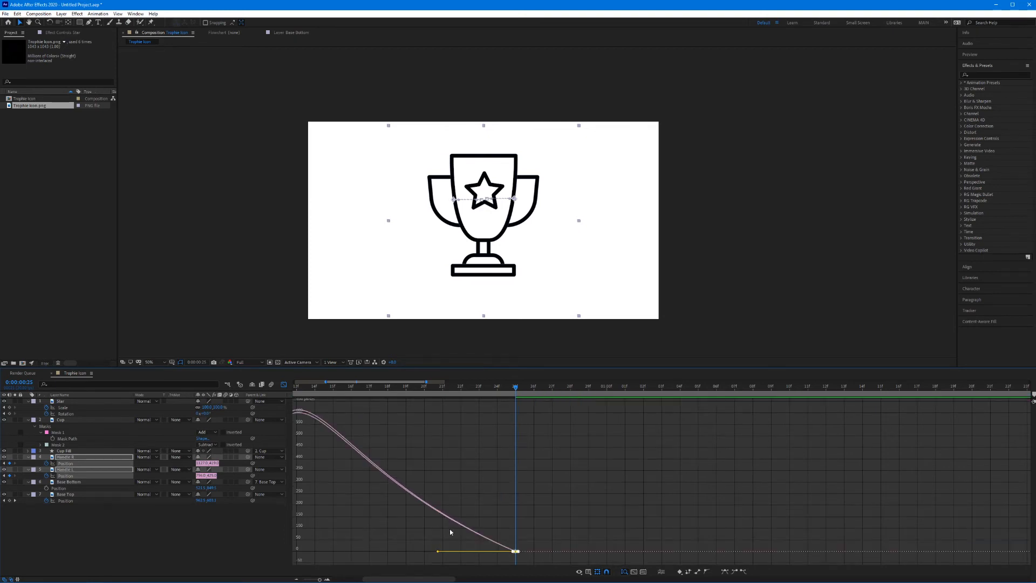
Return from the graph to the keyframe view and preview the handles' eased motion from the start.
click(284, 384)
key(minus)
key(minus)
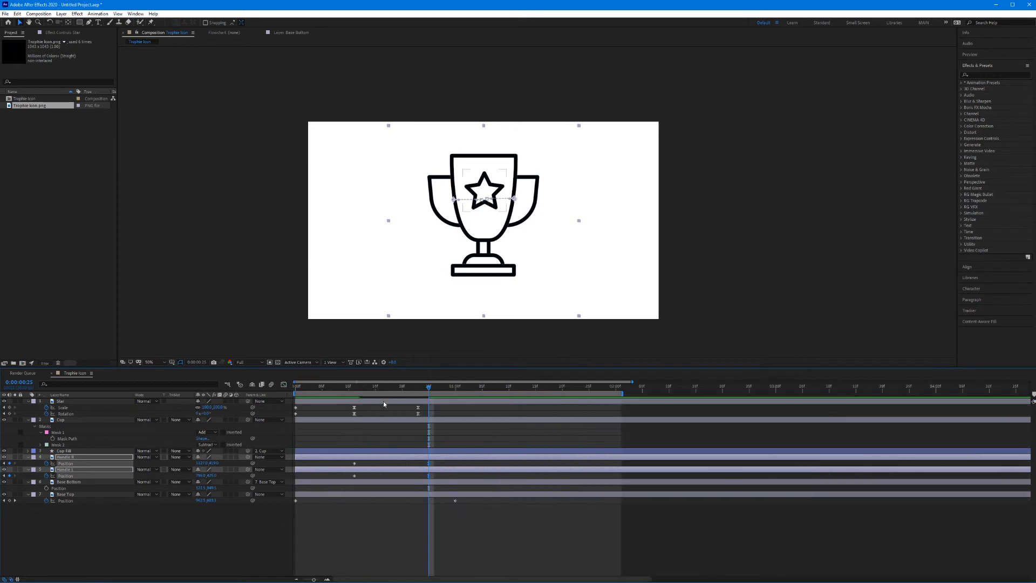
key(minus)
drag(351, 387, 263, 395)
key(space)
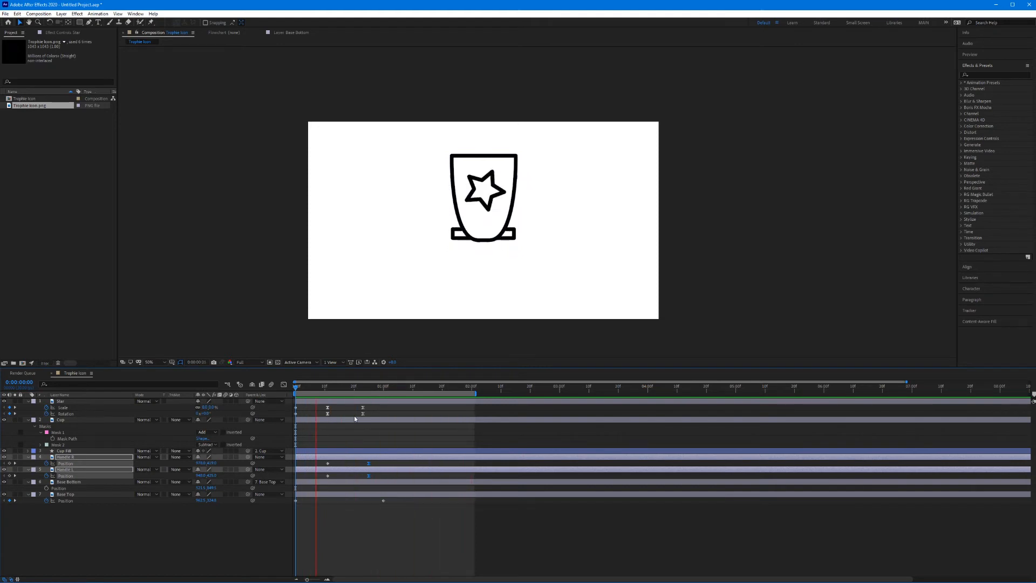
key(space)
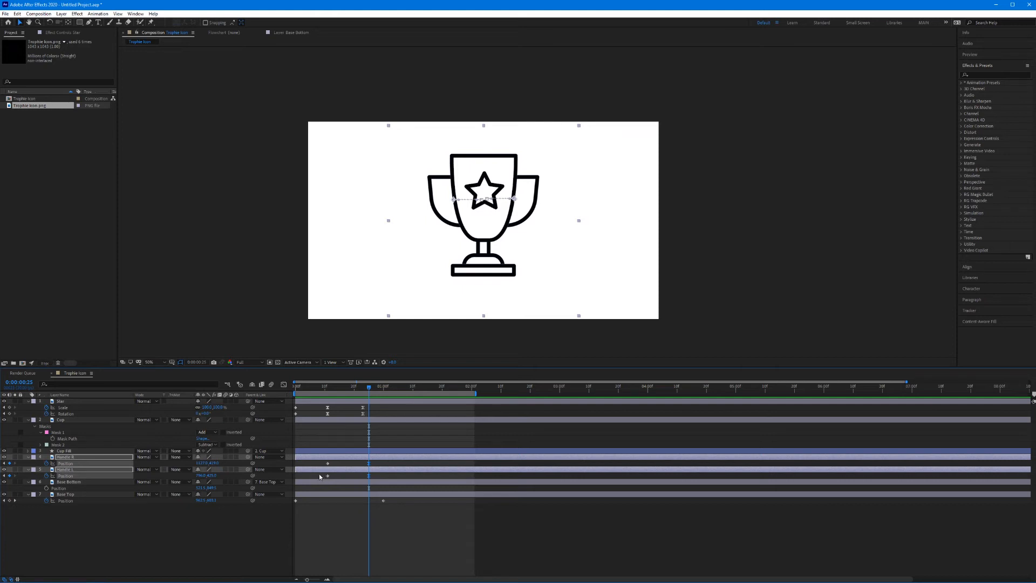
Delay both of Handle L's Position keyframes by about six frames and preview the staggered handles.
drag(318, 473, 387, 477)
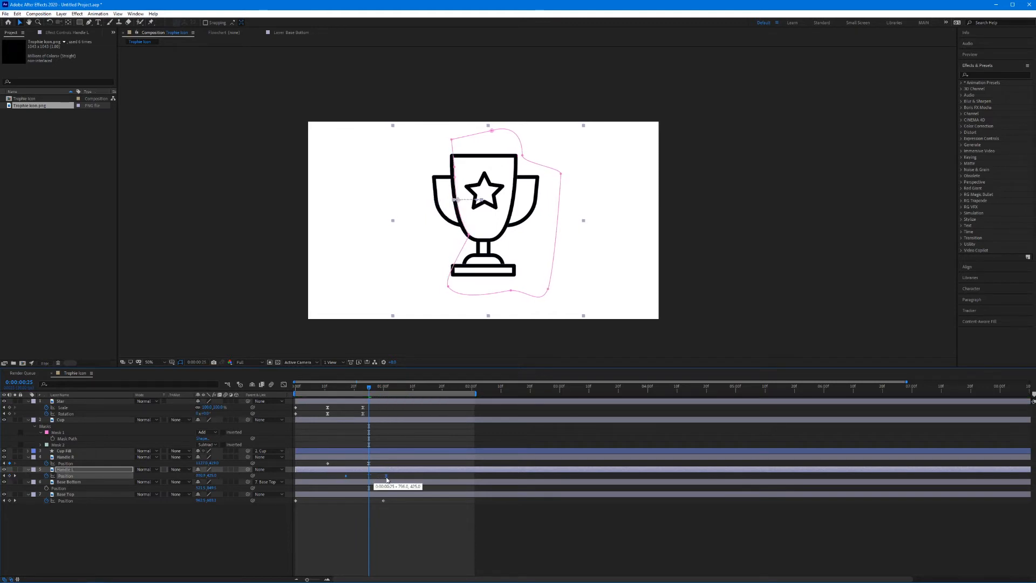
drag(369, 387, 273, 390)
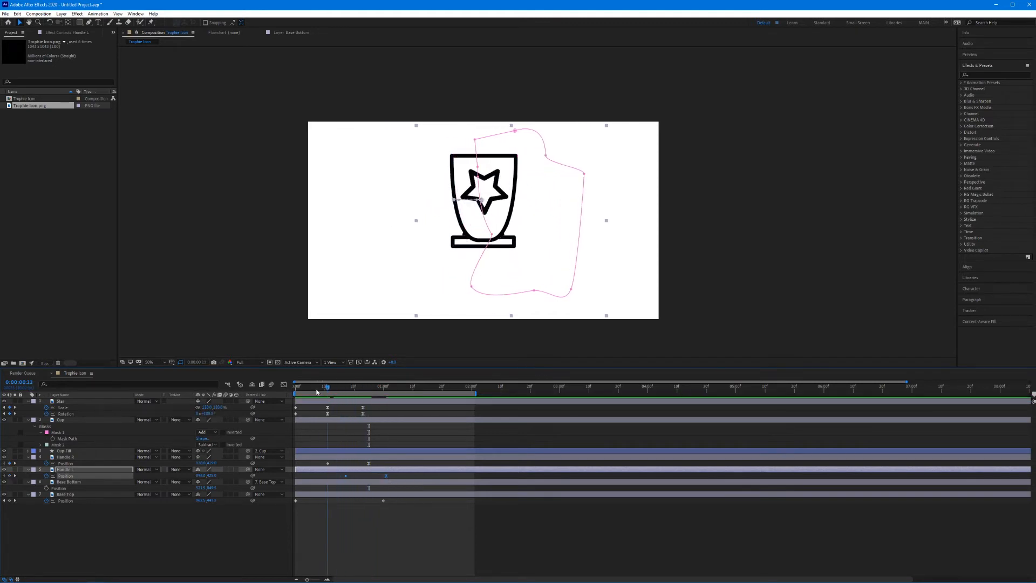
key(space)
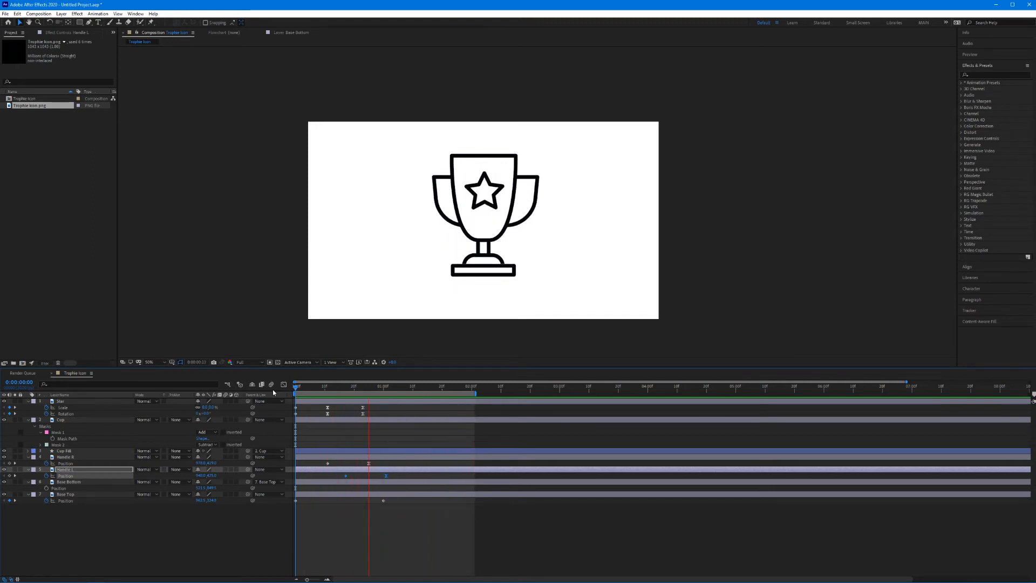
key(space)
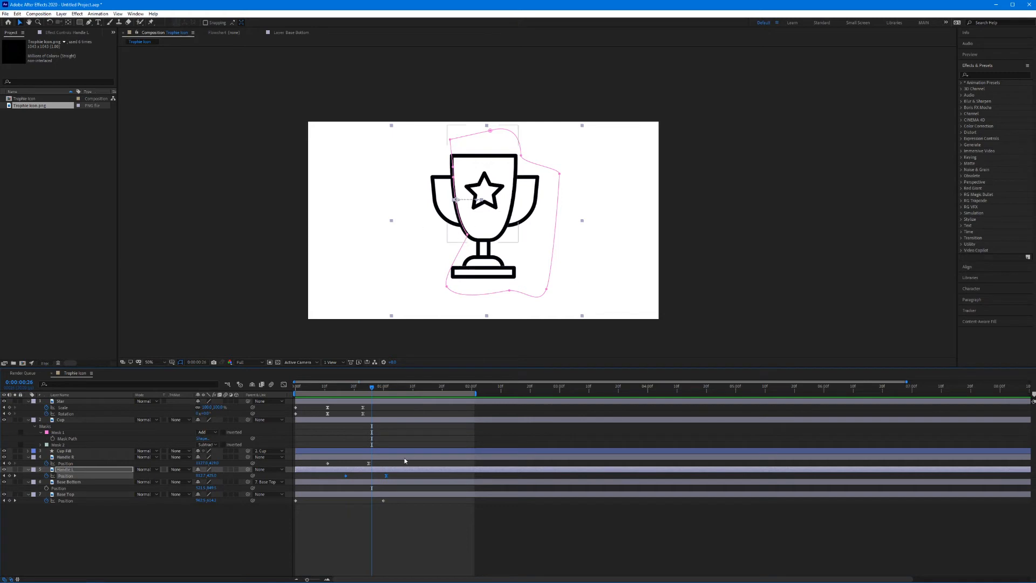
Shift Base Top's Position animation to start at 0:00:00:26, then ease its ending keyframe and move it to about 0:00:01:14.
drag(396, 498, 373, 504)
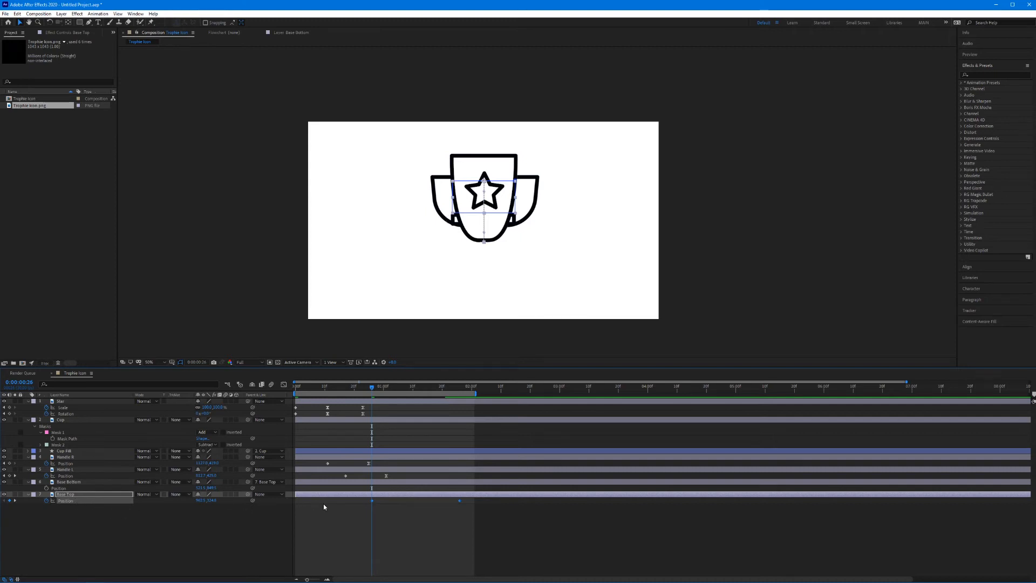
drag(460, 500, 424, 503)
Move Handle R's ending Position keyframe to 0:00:00:23 and bring Handle L's ending keyframe about two frames earlier.
click(327, 387)
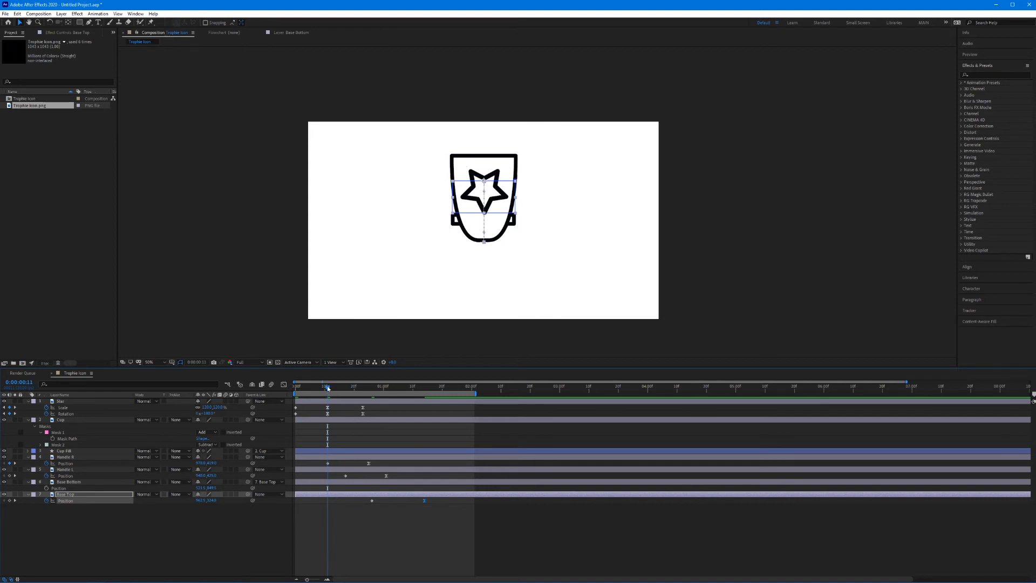
drag(327, 387, 362, 387)
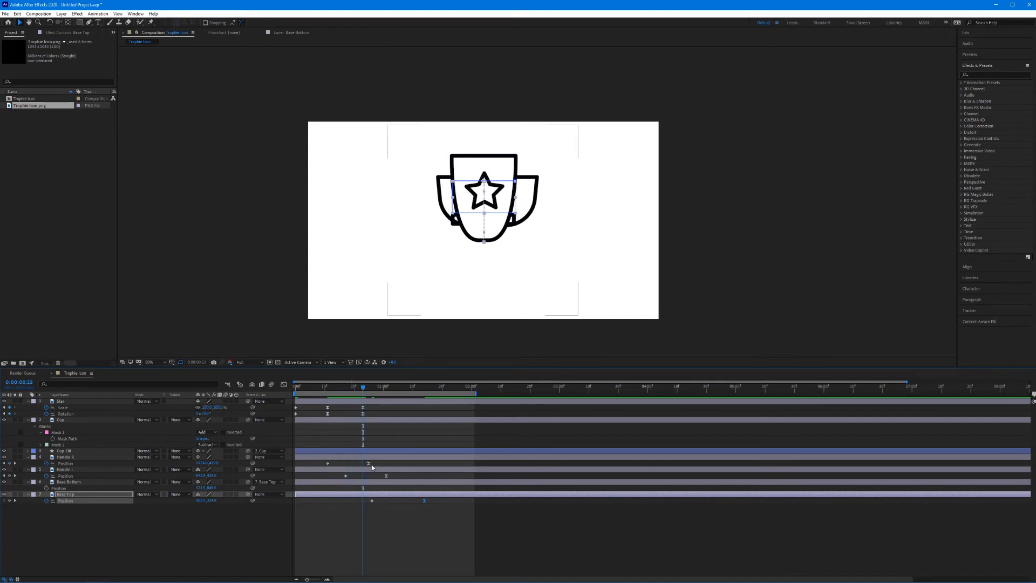
drag(369, 464, 375, 482)
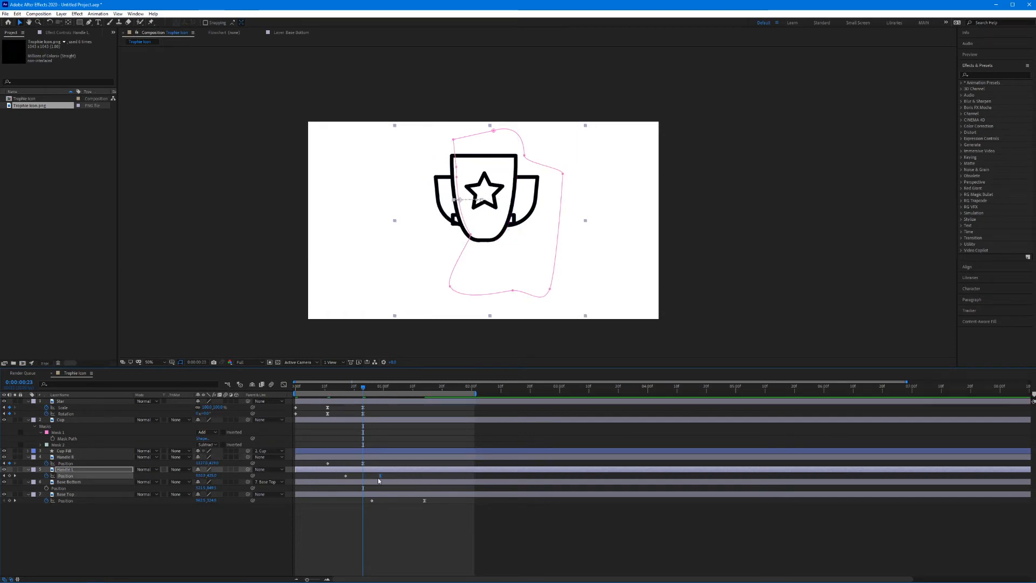
Move Base Top's Position keyframes earlier so that they start at 0:00:00:23, shorten their spacing, and preview the animation.
drag(371, 500, 410, 501)
click(409, 512)
drag(359, 381, 296, 385)
key(space)
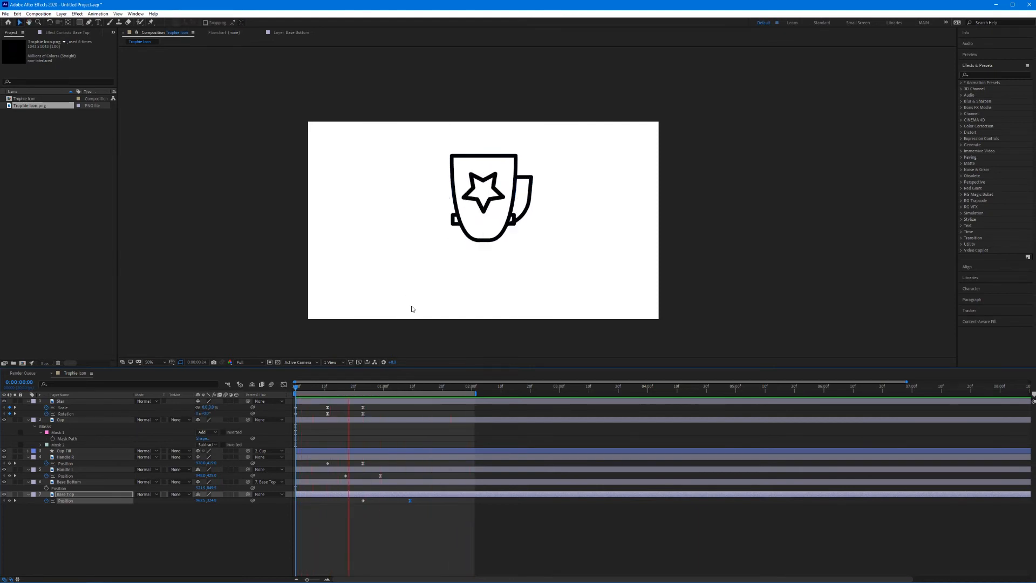
key(space)
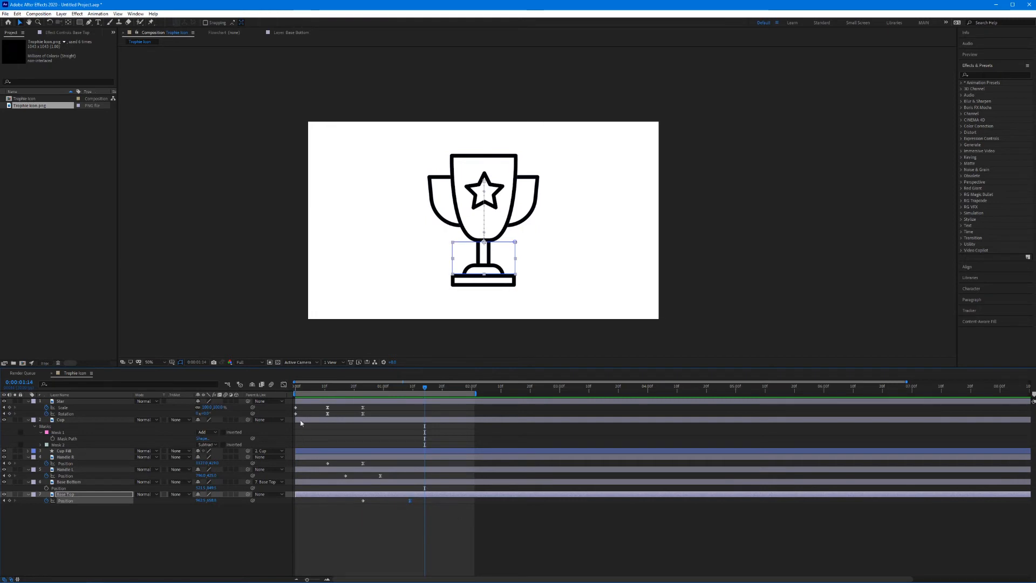
Lengthen the incoming influence of Base Top's ending Position keyframe in the speed graph, then preview the result.
click(284, 384)
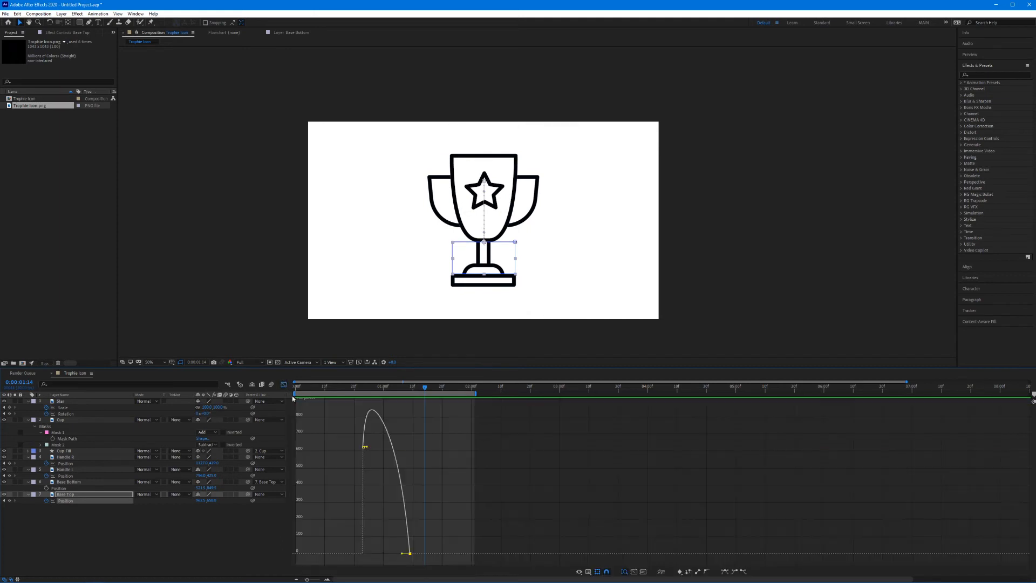
drag(402, 554, 395, 556)
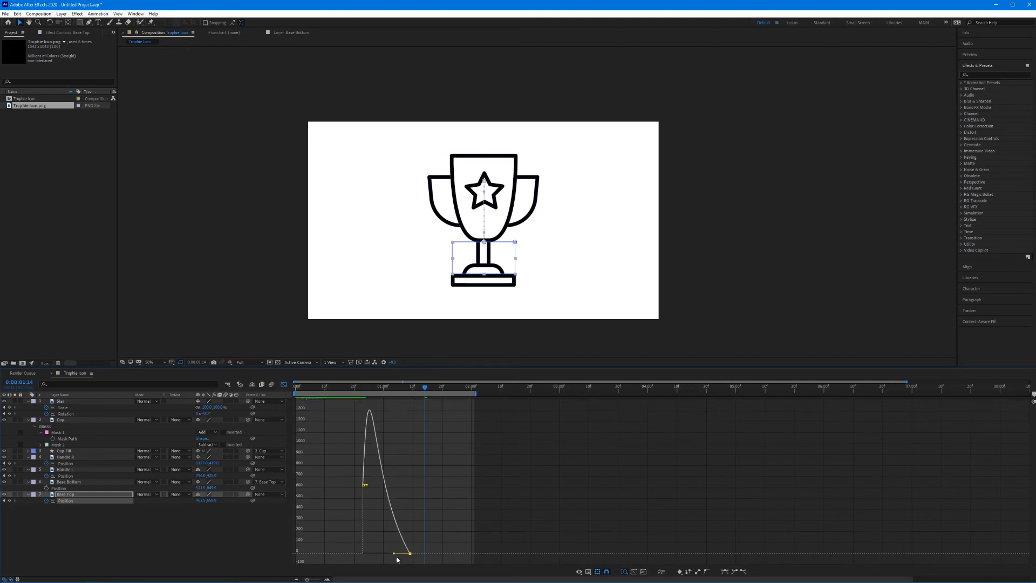
click(284, 384)
key(space)
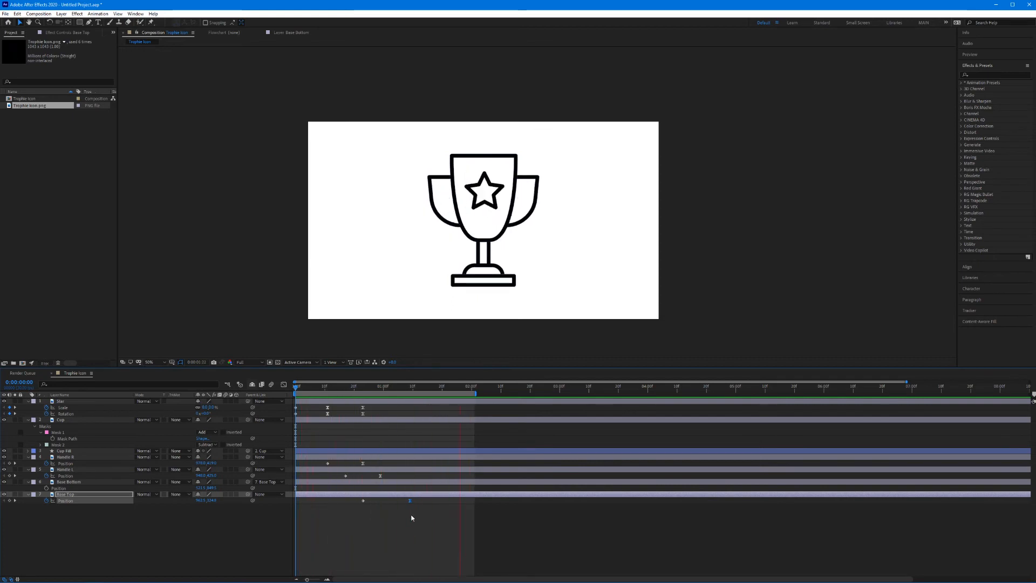
key(space)
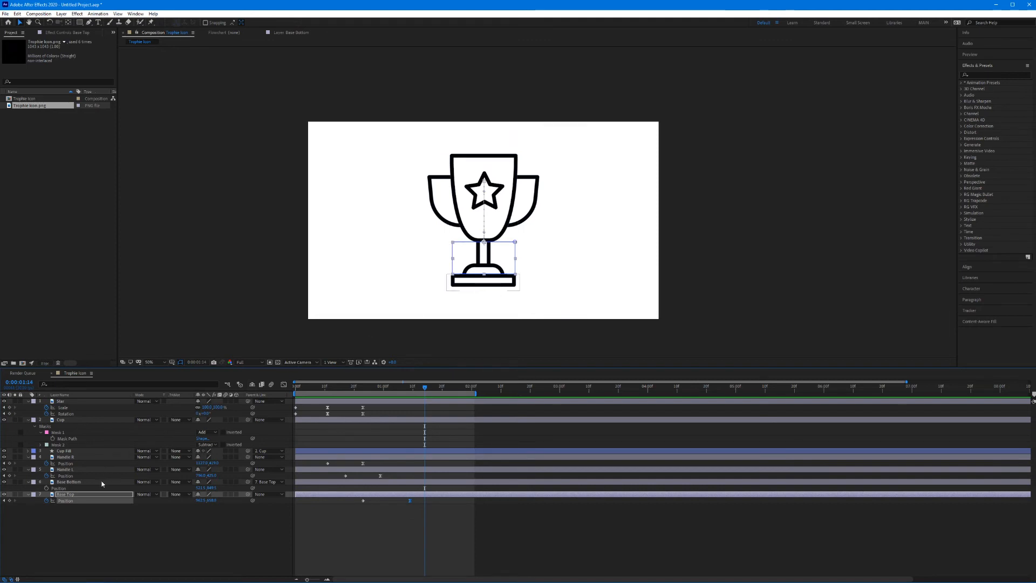
Add a Scale keyframe to Base Bottom at 0:00:00:23, unlink its proportions, and narrow it horizontally to about half width.
drag(377, 388, 276, 376)
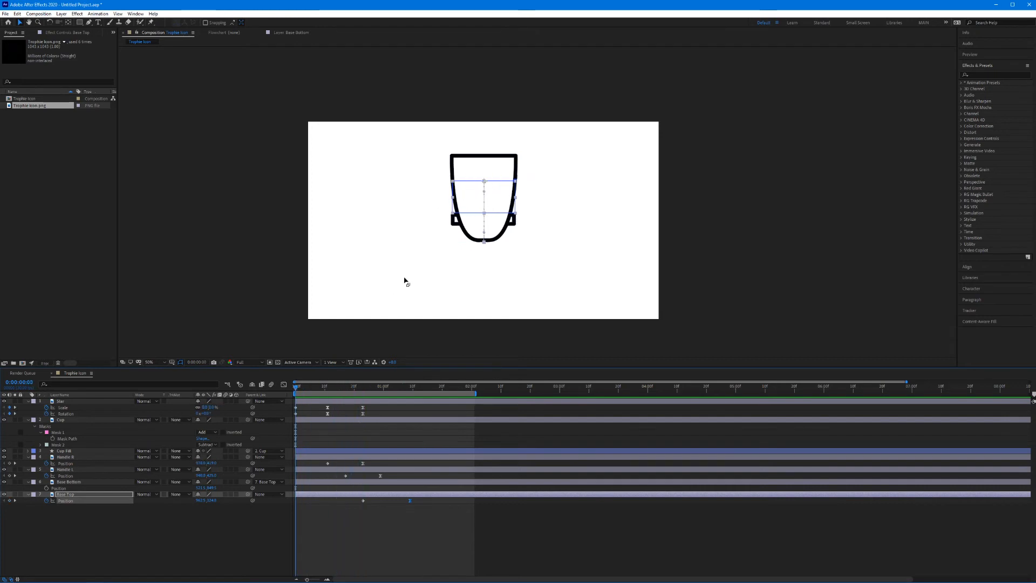
click(292, 286)
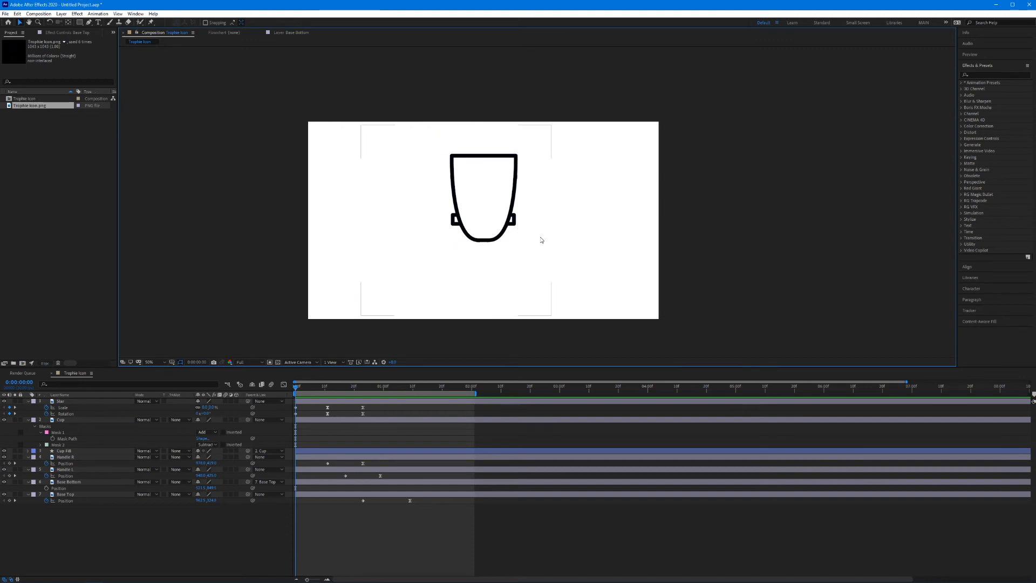
click(103, 482)
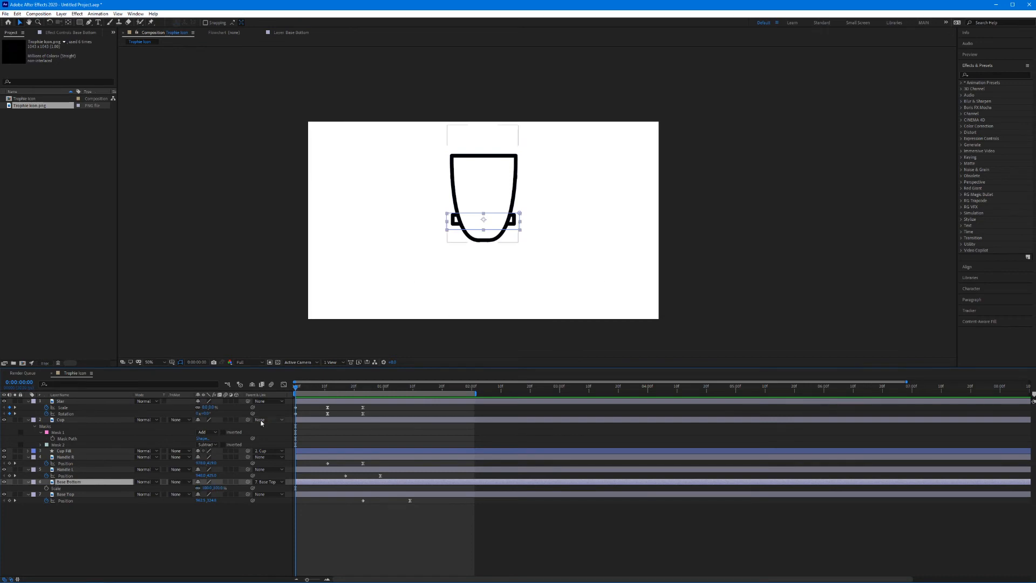
drag(296, 387, 365, 391)
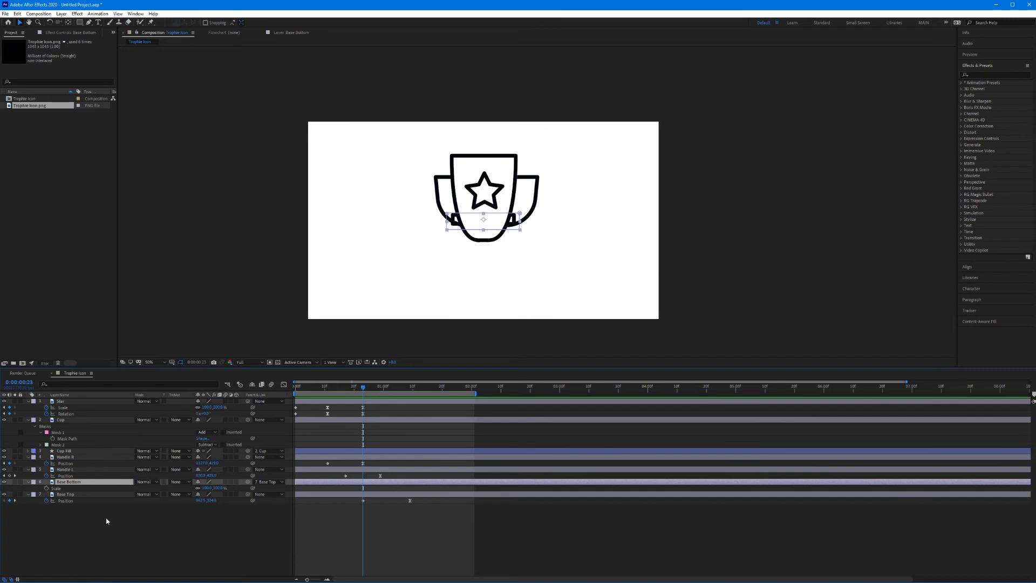
click(46, 489)
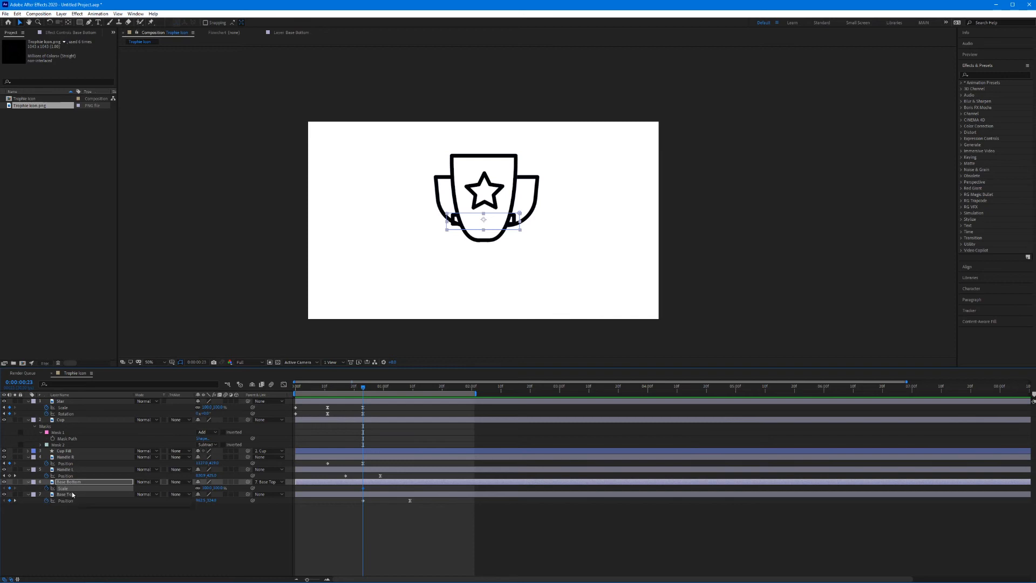
click(200, 488)
mouse_move(205, 488)
mouse_down()
mouse_move(219, 488)
mouse_move(194, 495)
mouse_up()
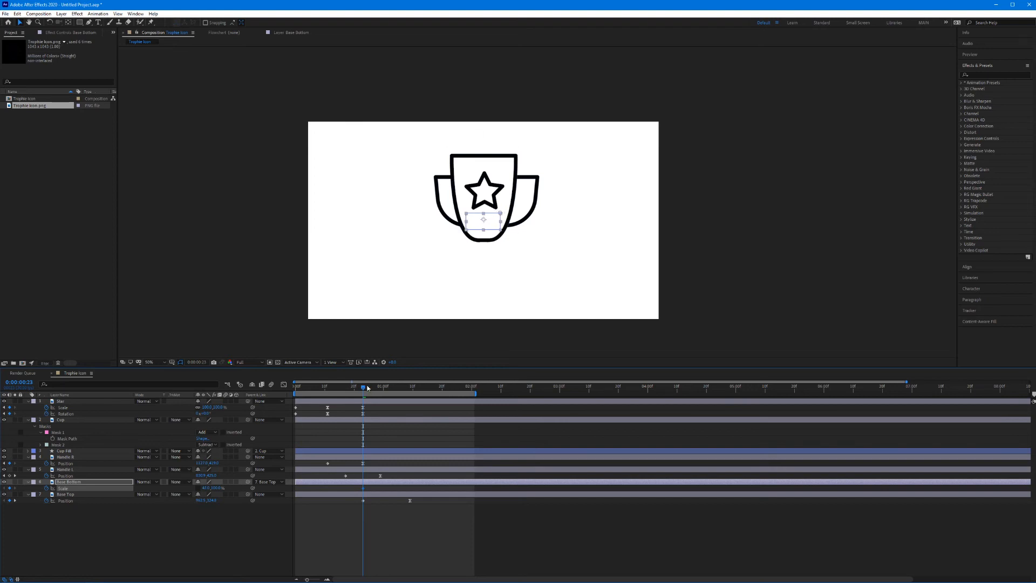
Widen Base Bottom's horizontal scale to about 68% so it matches Base Top's width, keeping this as its starting Scale keyframe at 0:00:00:23.
drag(365, 388, 381, 387)
key(period)
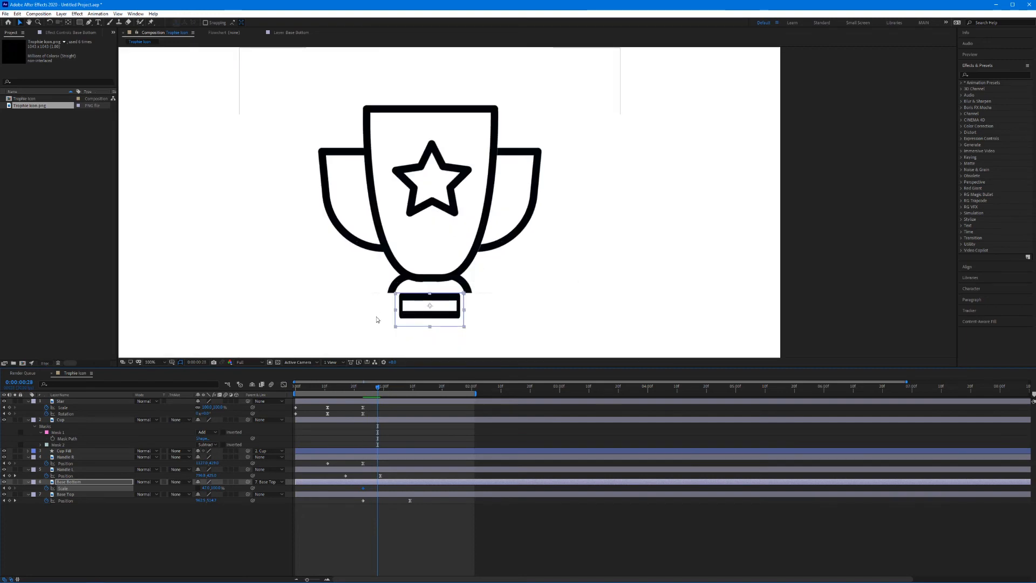
drag(205, 487, 212, 488)
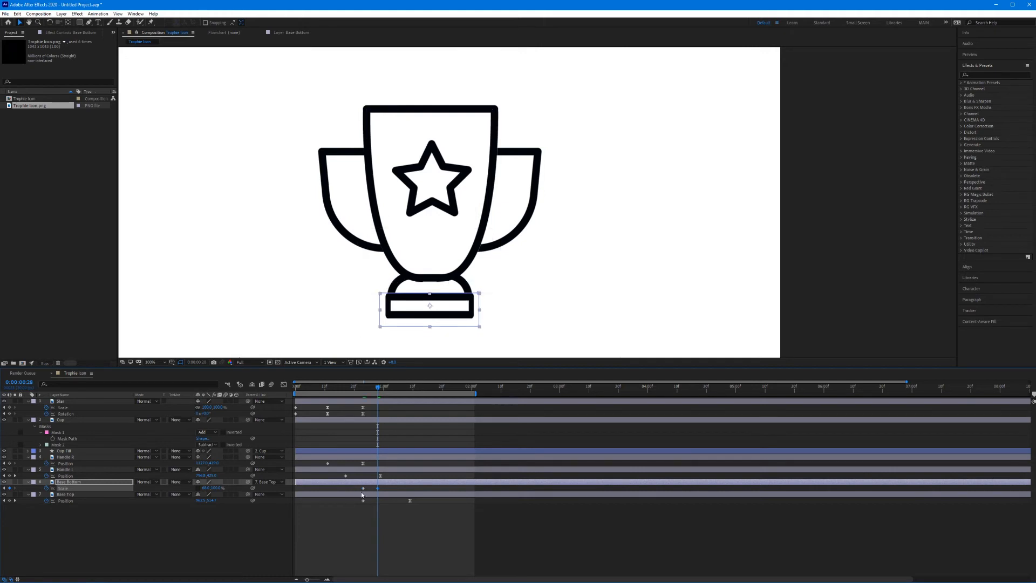
mouse_move(381, 387)
mouse_down()
mouse_move(358, 387)
mouse_move(377, 393)
mouse_up()
mouse_move(378, 492)
drag(364, 491, 365, 507)
mouse_move(377, 388)
mouse_down()
mouse_move(367, 389)
mouse_move(389, 402)
mouse_move(373, 405)
mouse_move(386, 406)
mouse_up()
scroll(420, 290, down, 3)
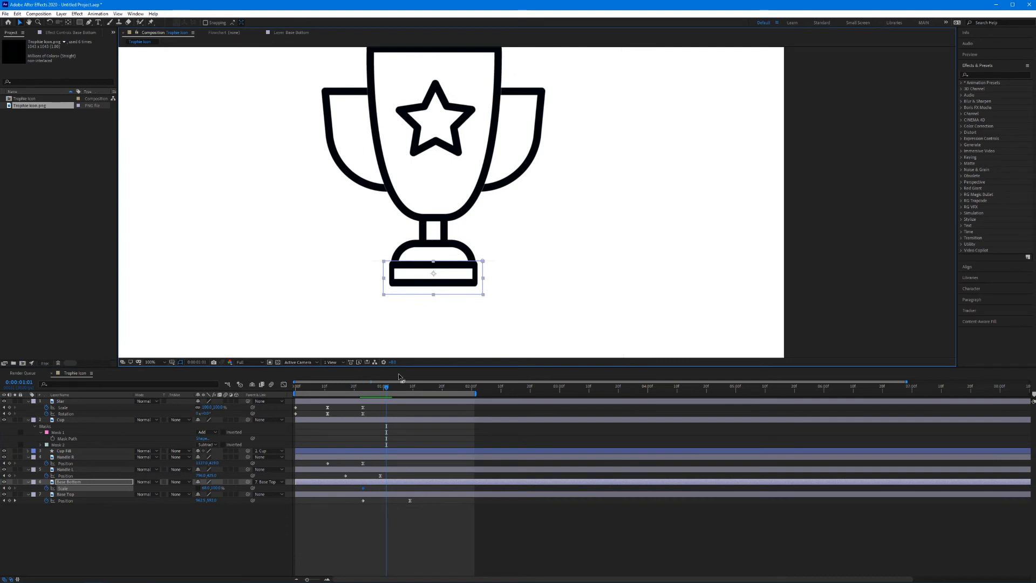
Keyframe Base Bottom's horizontal scale at 120% at 0:00:00:29 and at 100% in line with Base Top's ending Position keyframe.
drag(386, 390, 381, 393)
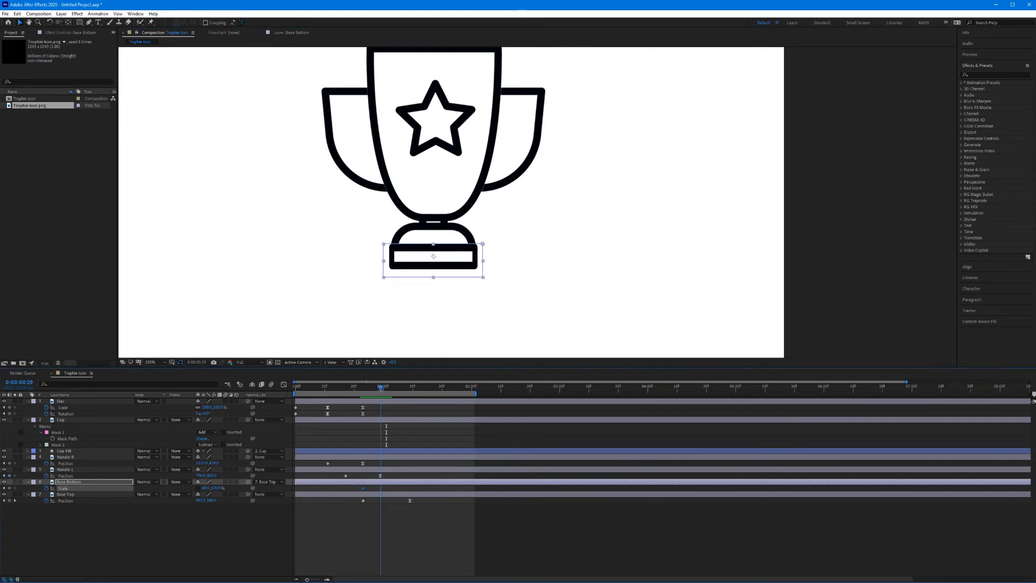
drag(205, 489, 223, 487)
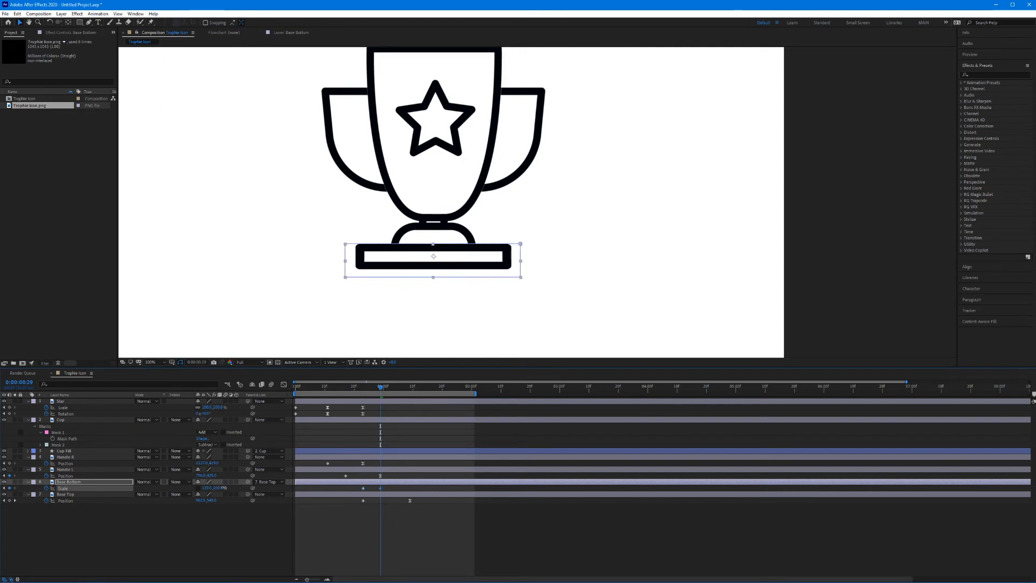
drag(381, 388, 411, 397)
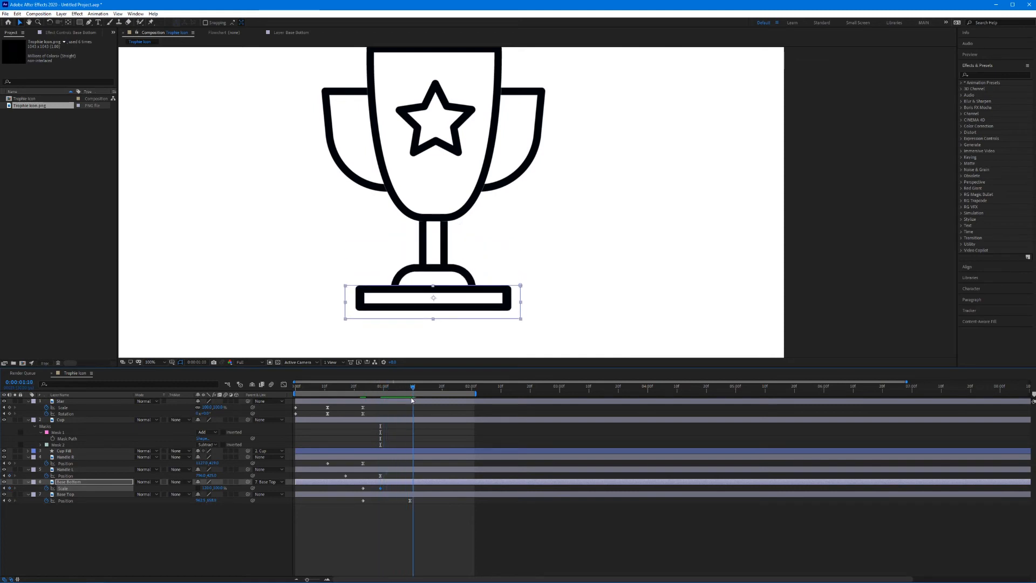
click(207, 488)
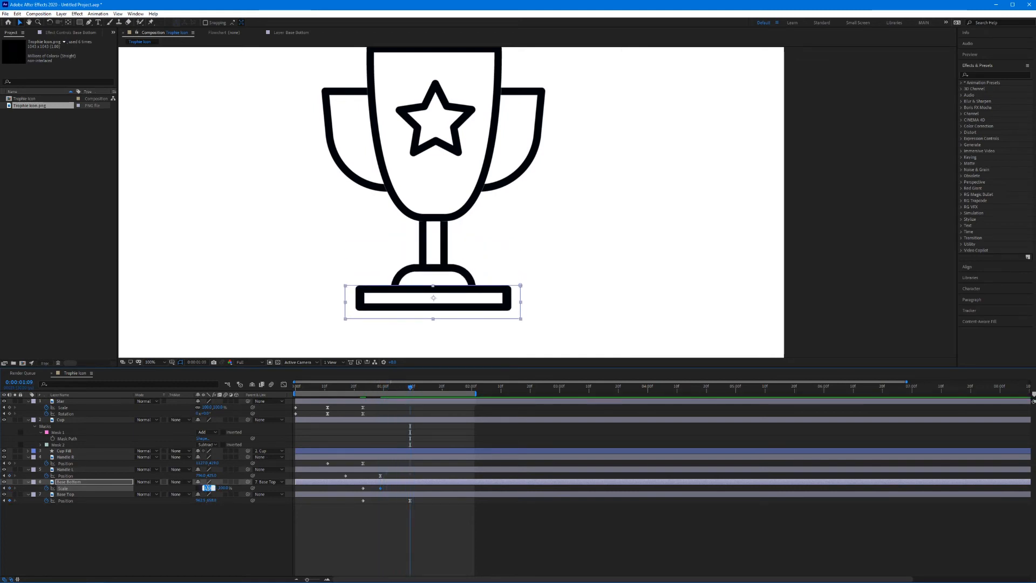
text(100)
key(Return)
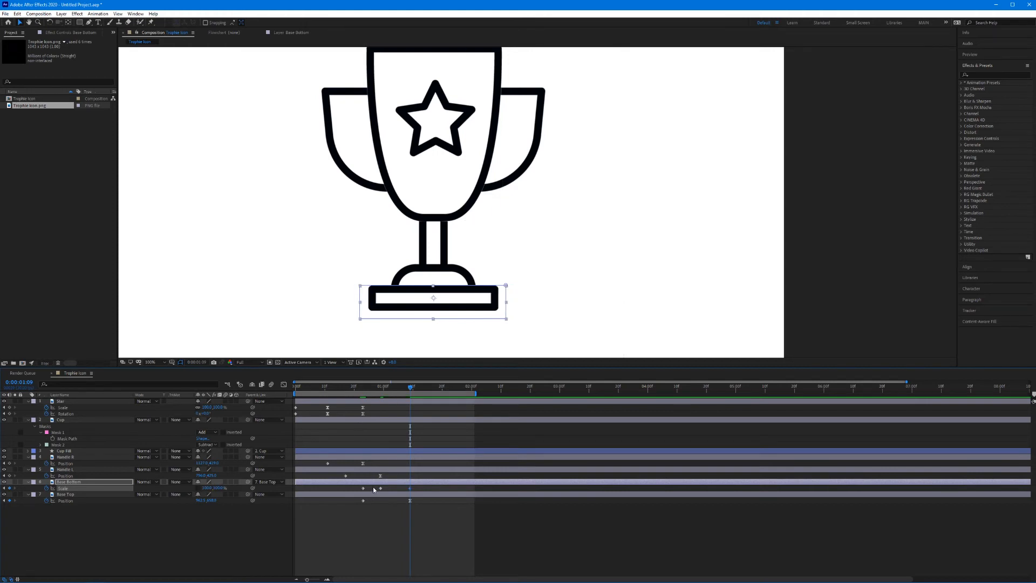
Apply Easy Ease to Base Bottom's last two Scale keyframes and lengthen their incoming influences in the speed graph.
drag(374, 489, 420, 494)
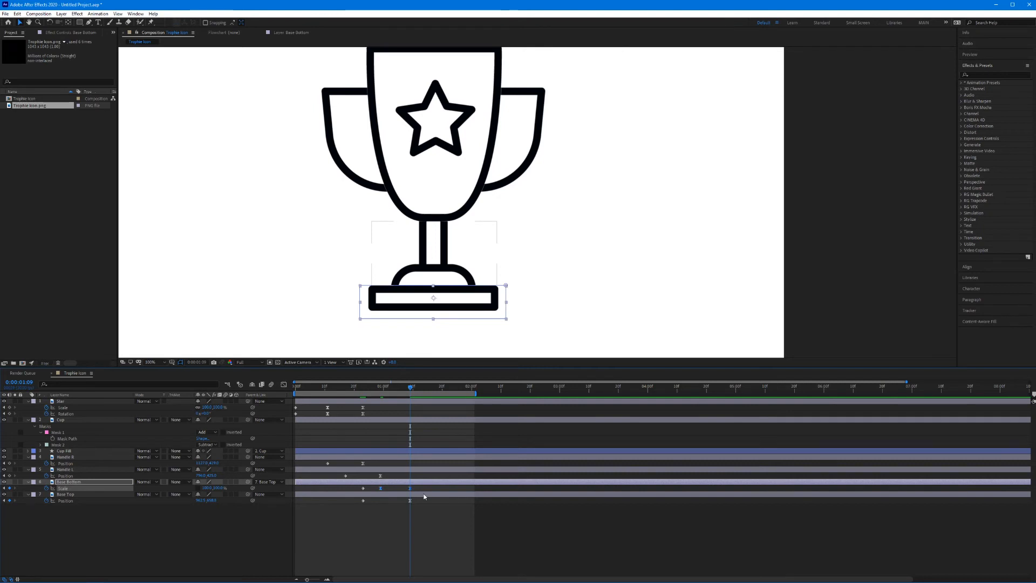
click(381, 510)
click(380, 488)
click(284, 385)
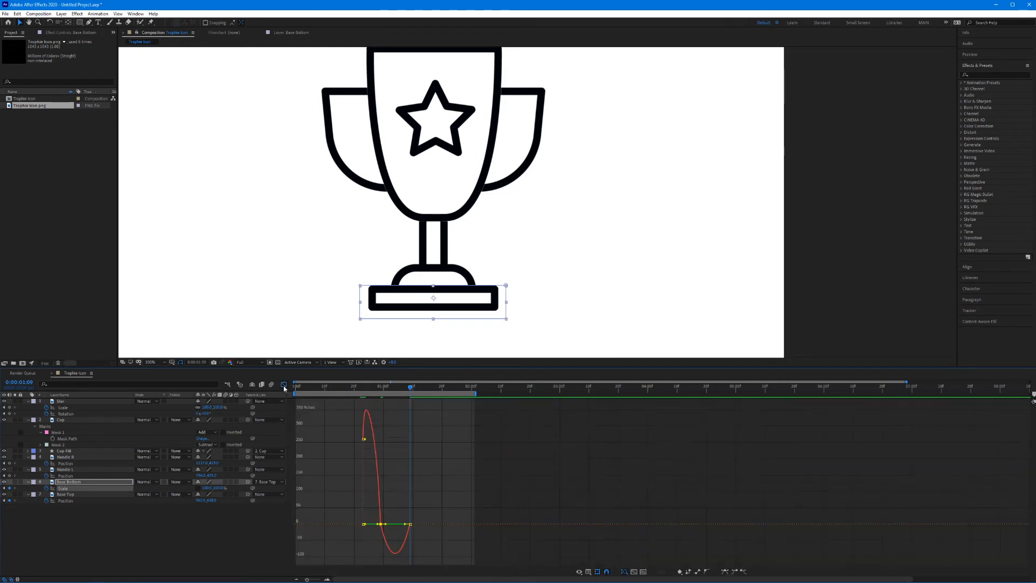
click(378, 387)
key(equal)
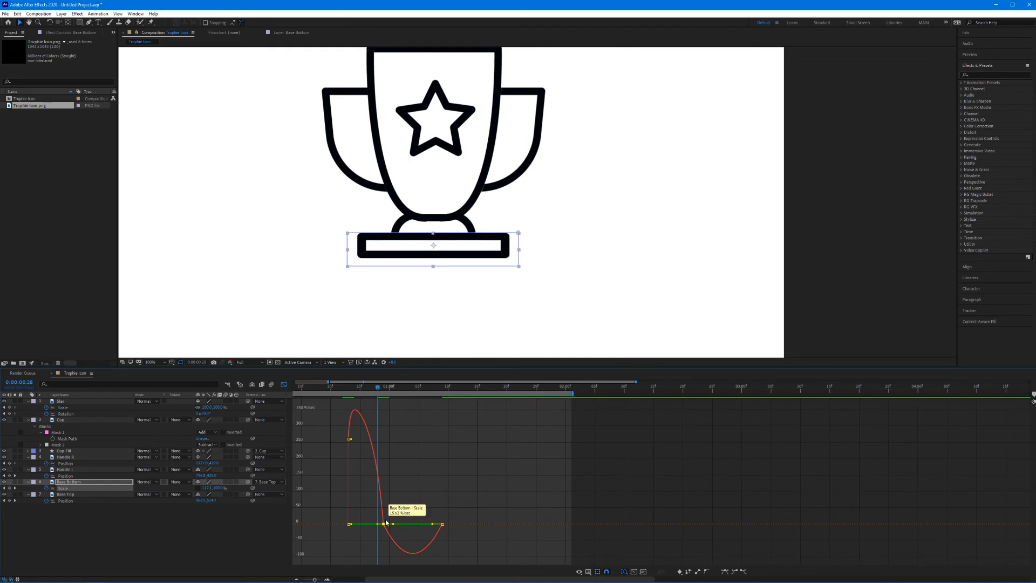
drag(393, 524, 371, 525)
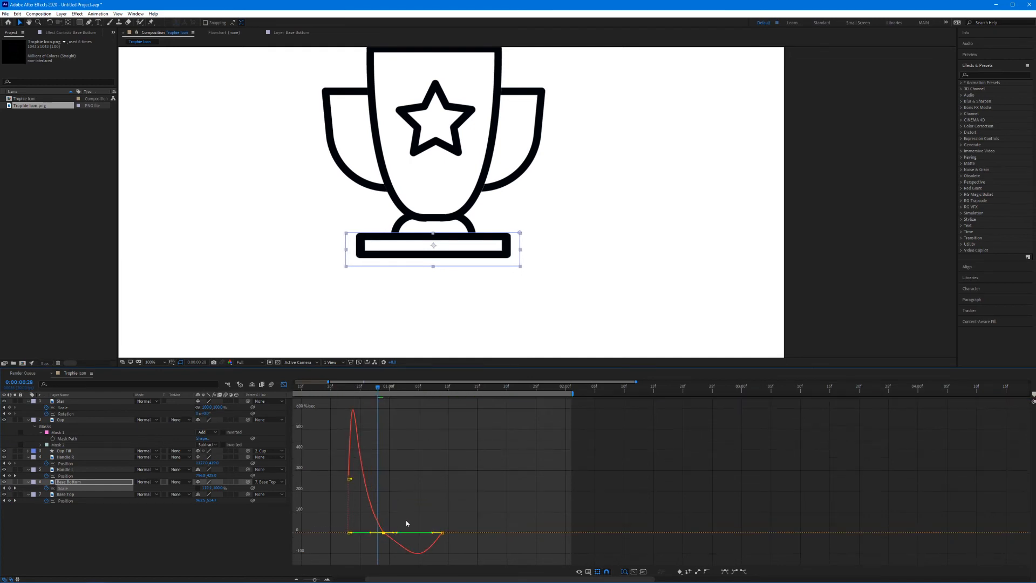
drag(432, 533, 424, 534)
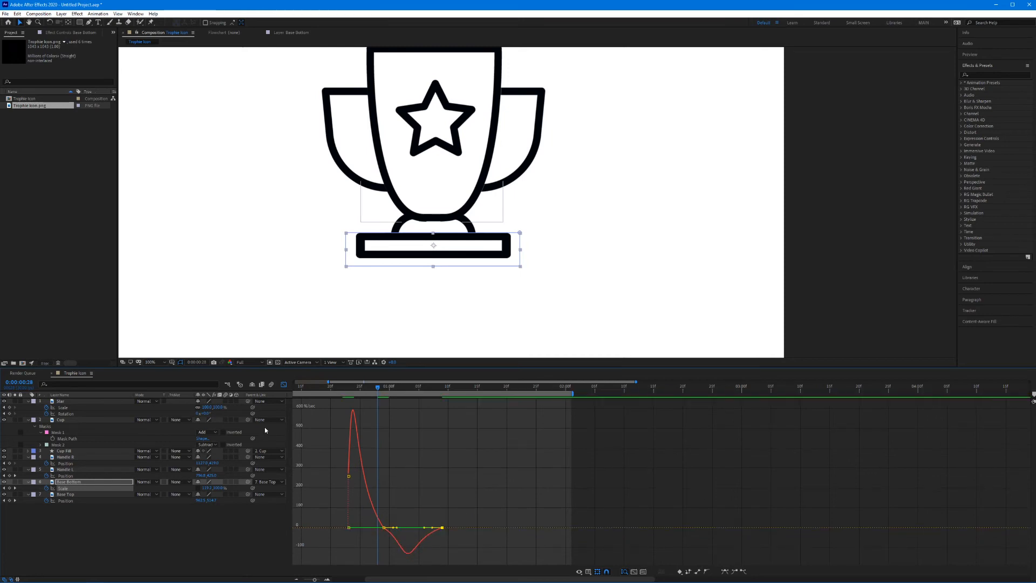
click(284, 385)
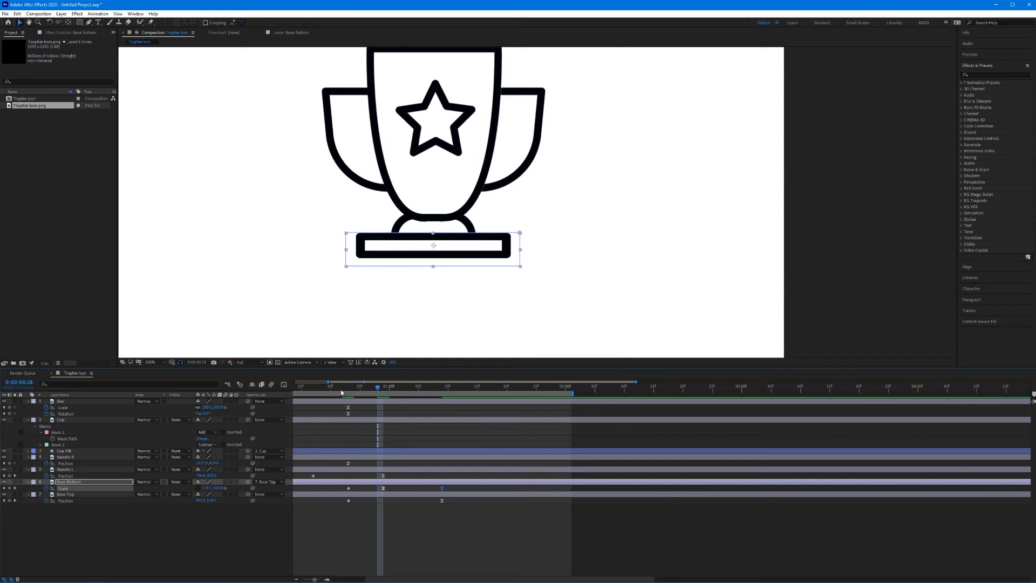
Preview the whole trophy animation from the first frame.
key(minus)
key(minus)
drag(341, 389, 295, 389)
scroll(414, 256, down, 1)
drag(411, 228, 386, 261)
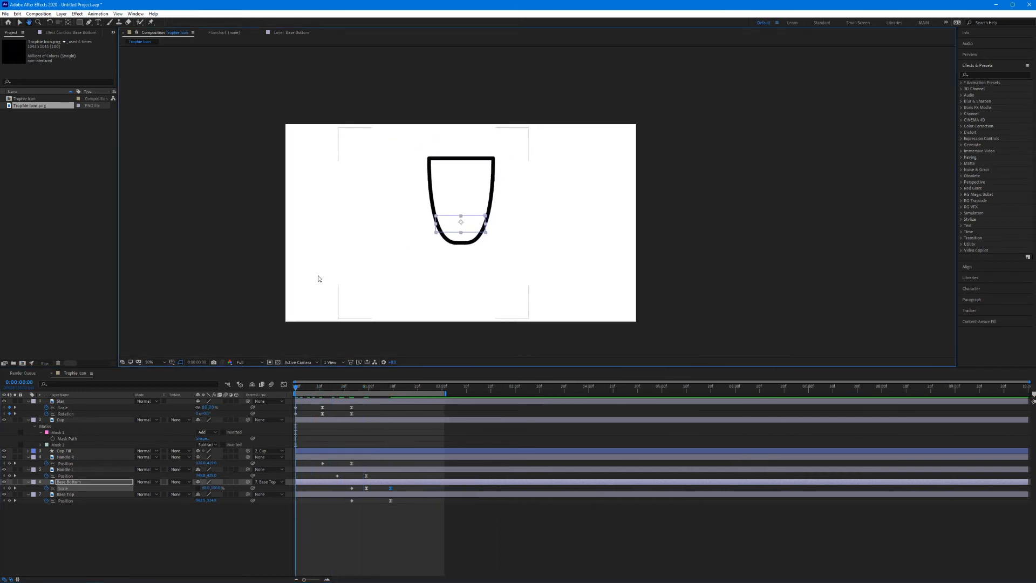
key(space)
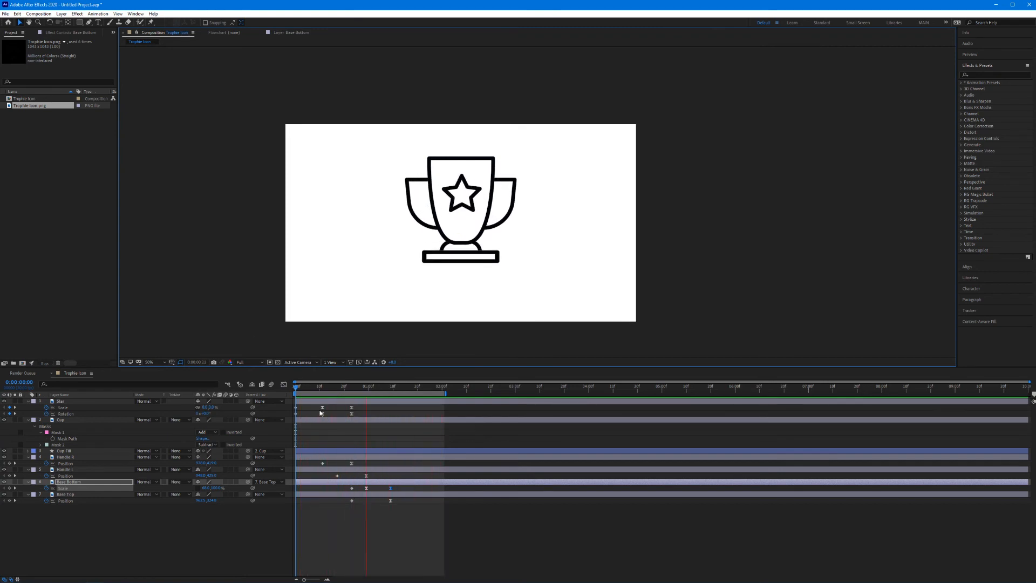
key(space)
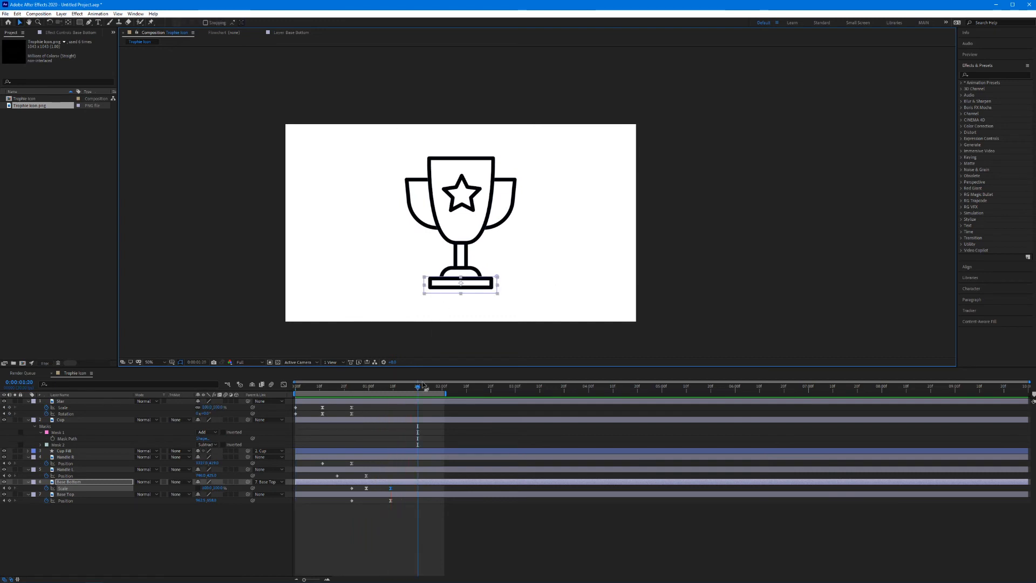
Move Base Bottom's first two Scale keyframes about four frames later and preview the animation.
drag(408, 390, 361, 389)
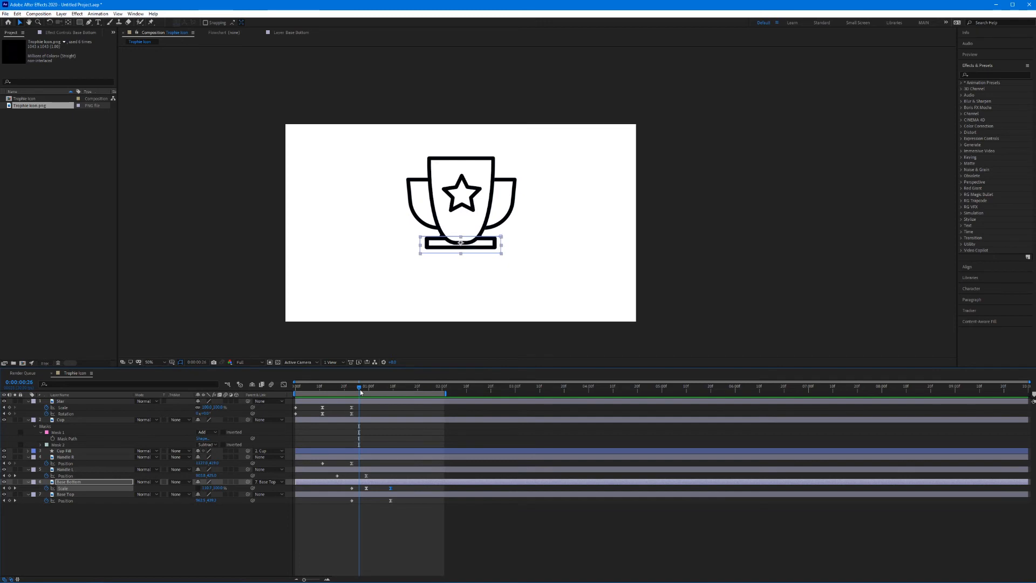
drag(347, 485, 374, 491)
mouse_move(359, 388)
mouse_down()
mouse_move(385, 389)
mouse_move(357, 392)
mouse_up()
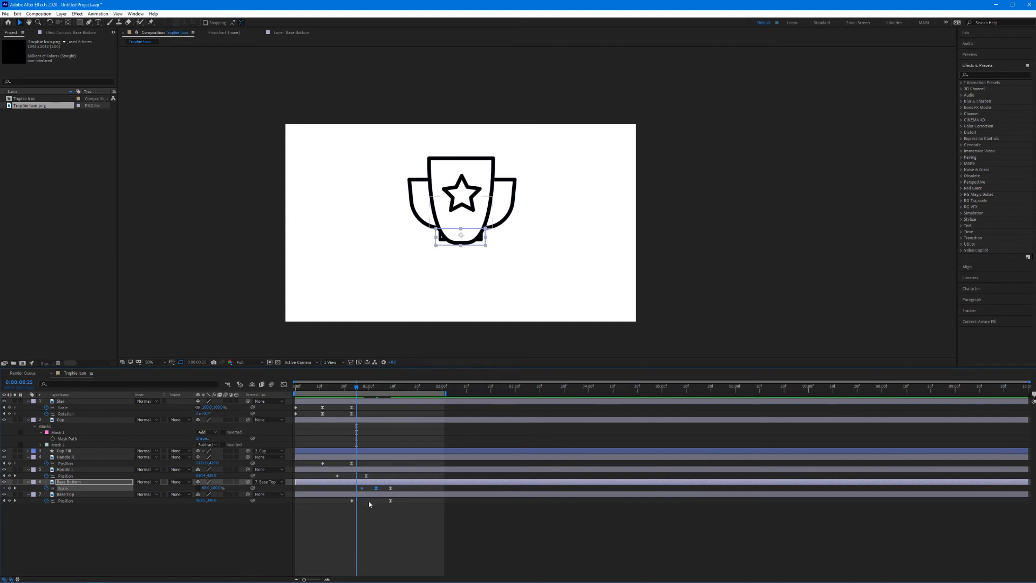
click(348, 429)
drag(356, 388, 341, 389)
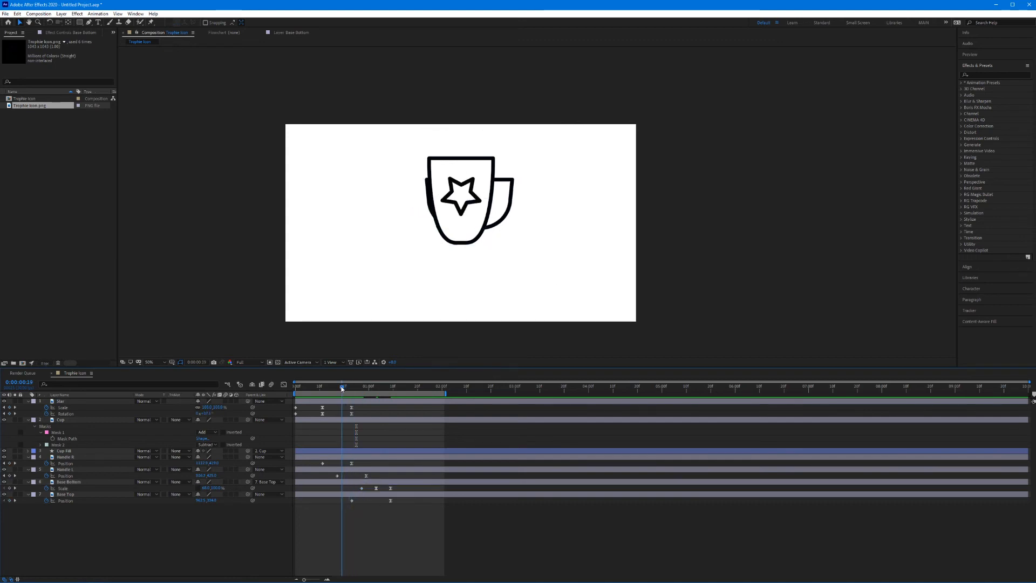
key(space)
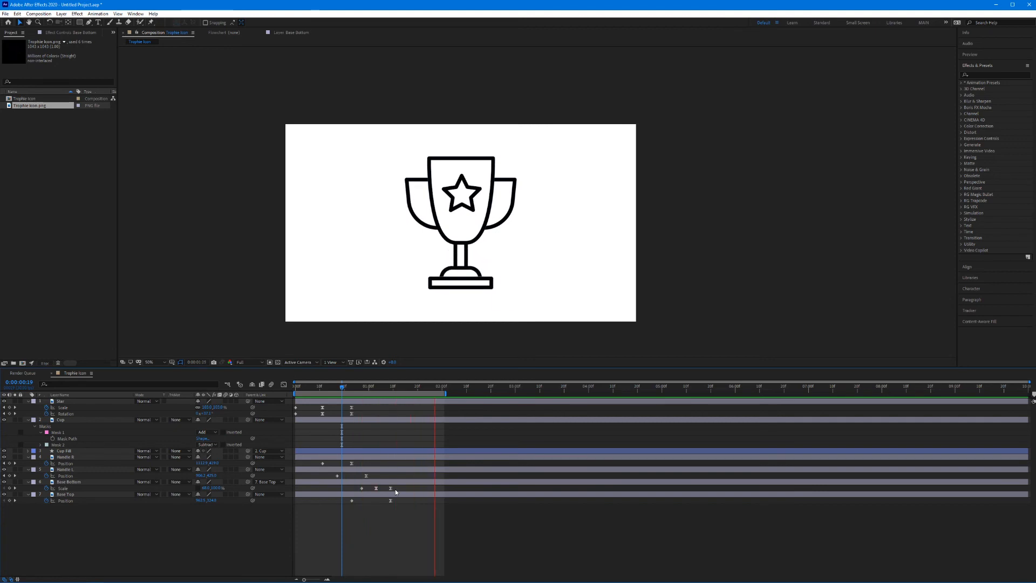
key(space)
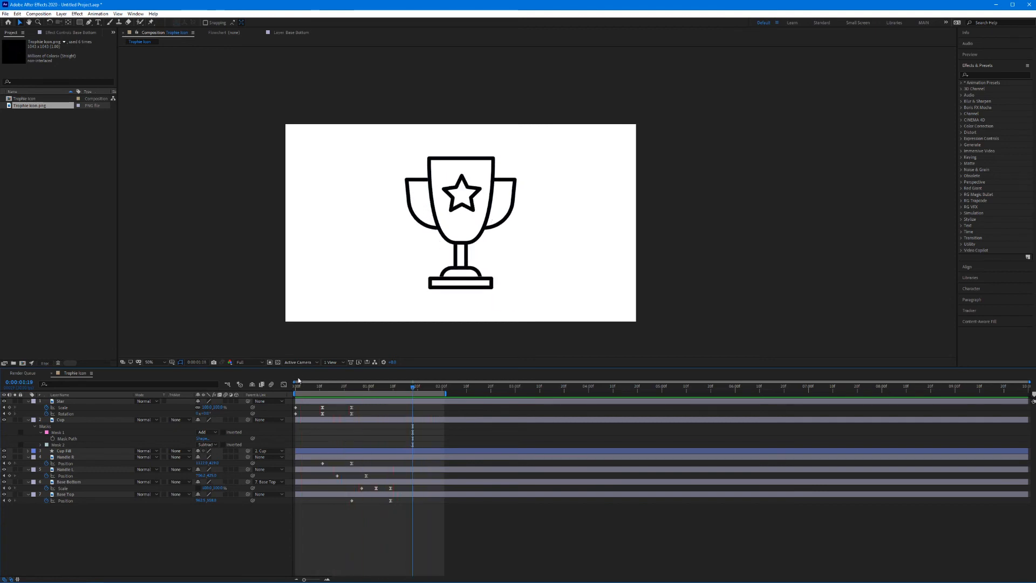
drag(324, 389, 279, 398)
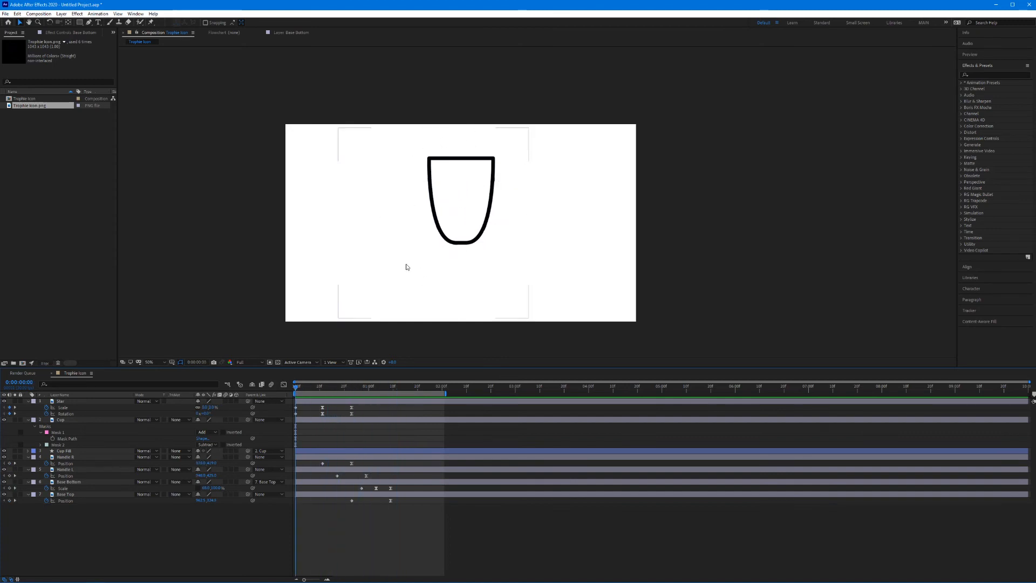
key(h)
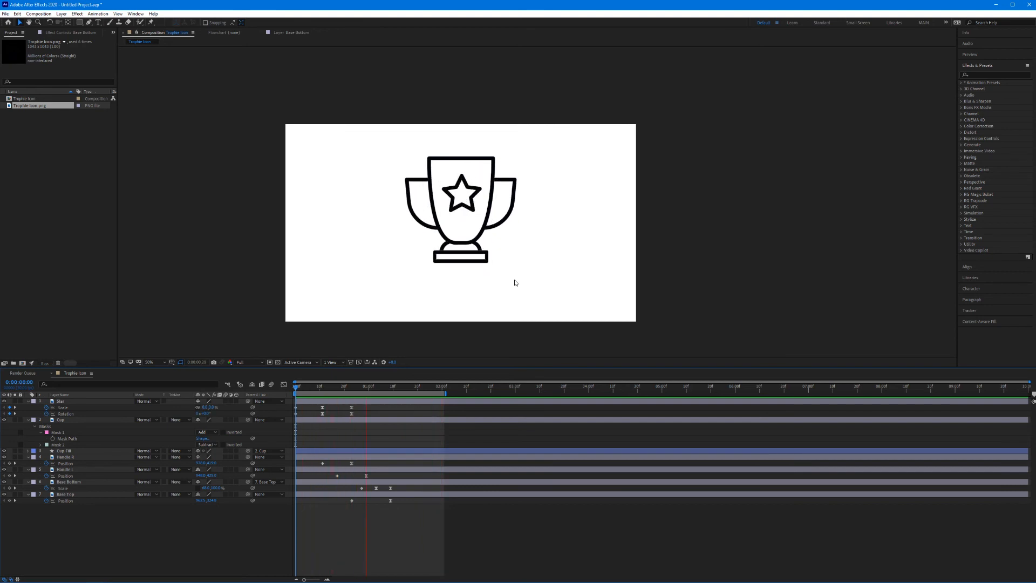
key(space)
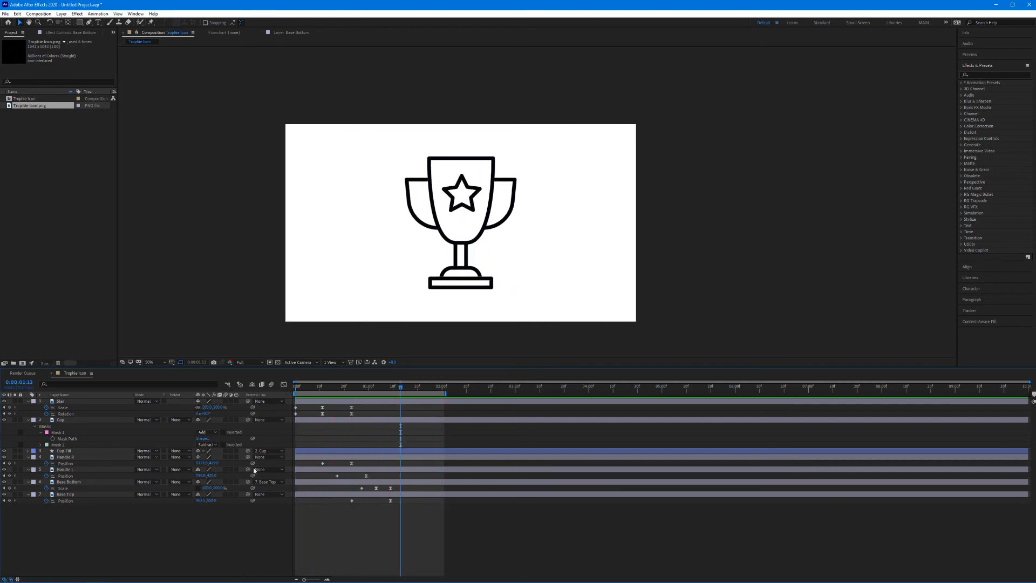
Add a Scale keyframe to the Cup layer at 0:00:00:07 and set its scale to 0%.
click(34, 433)
click(77, 420)
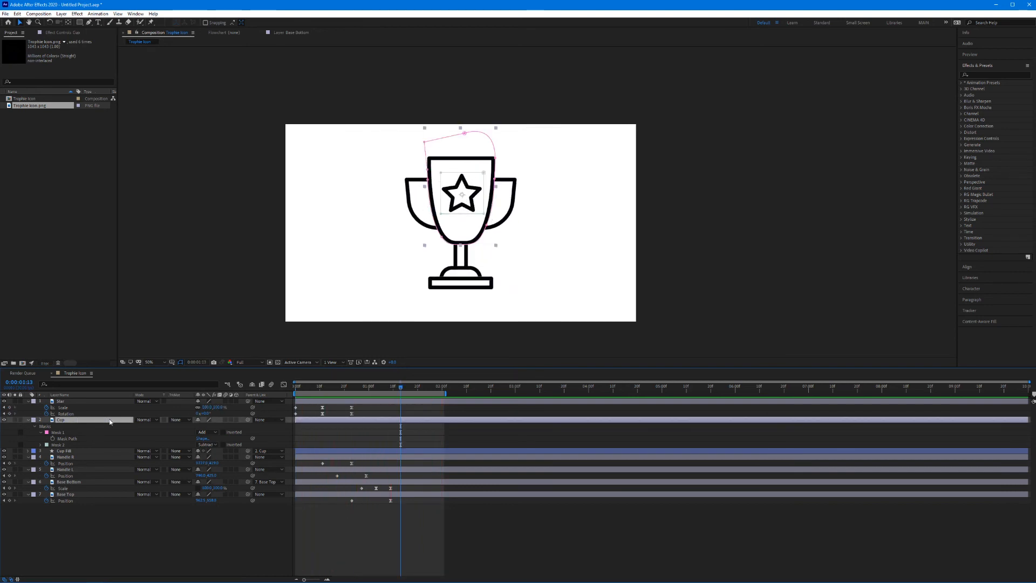
drag(313, 387, 281, 395)
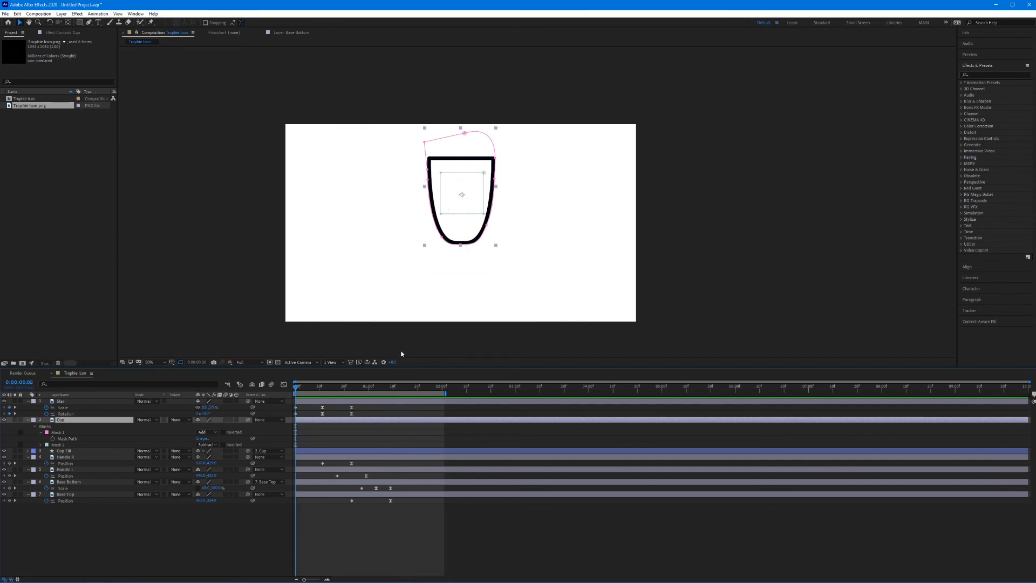
mouse_move(296, 388)
mouse_down()
mouse_move(326, 392)
mouse_move(313, 394)
mouse_up()
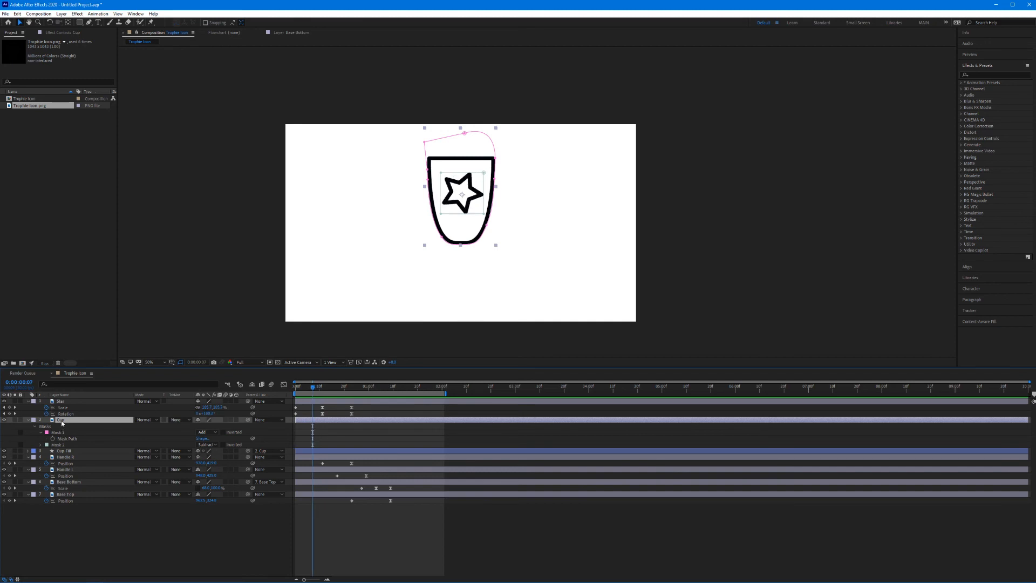
key(s)
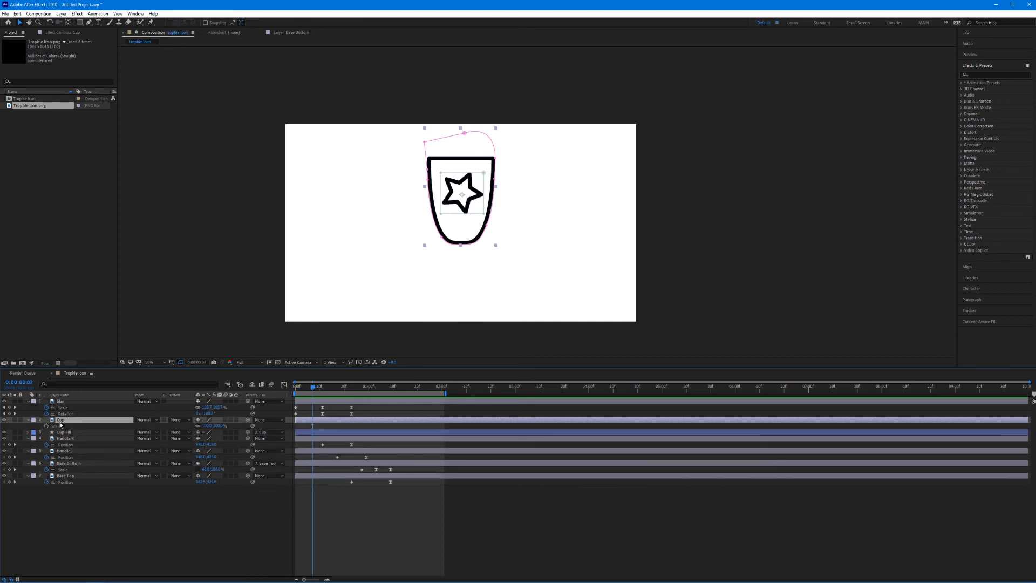
click(47, 427)
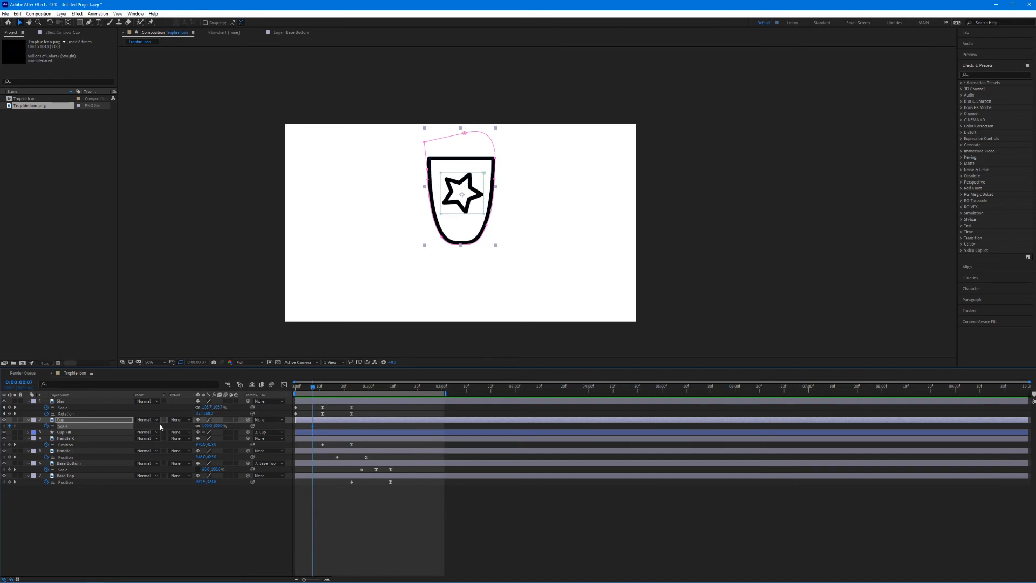
click(207, 425)
text(00.0)
key(Return)
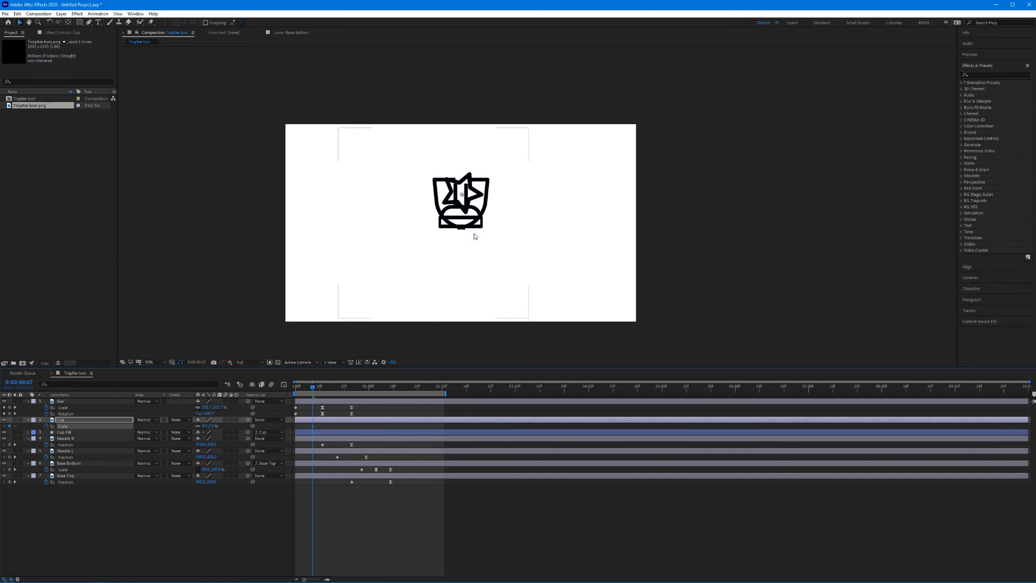
Keyframe the Cup's scale at 120% at 0:00:00:18 and at 100% at 0:00:00:28.
drag(313, 389, 339, 392)
drag(210, 428, 250, 426)
click(207, 426)
text(120)
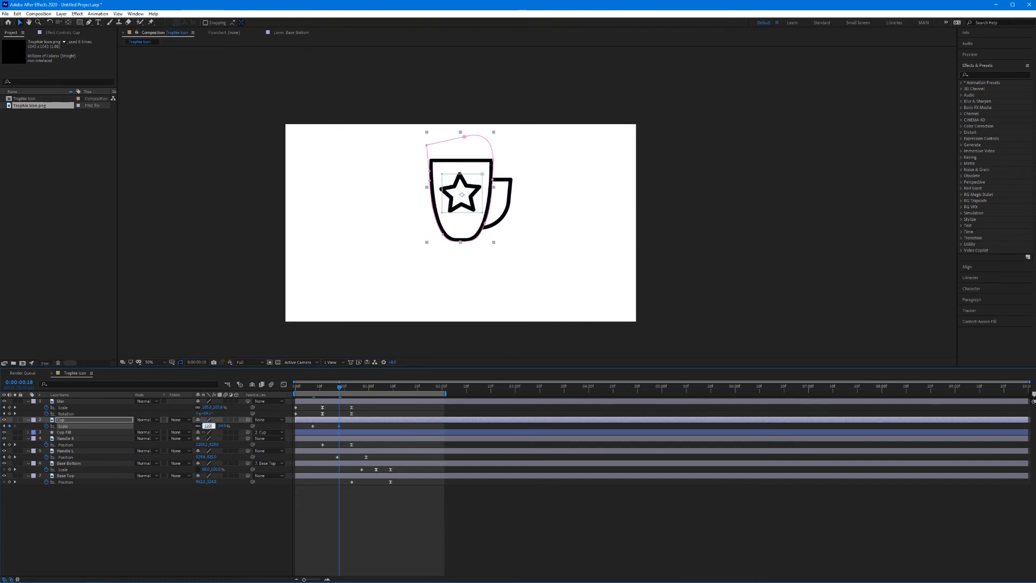
key(Return)
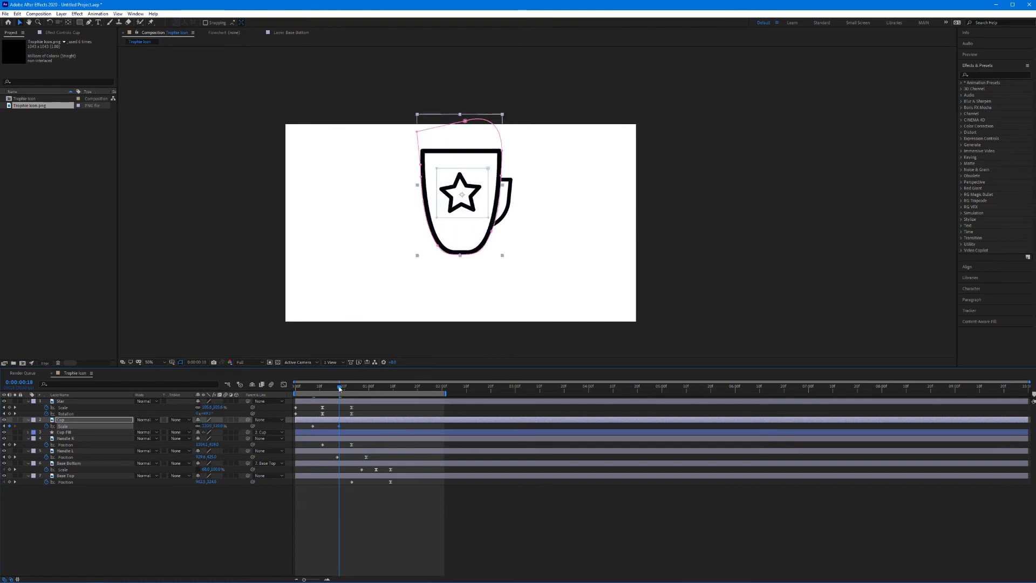
drag(343, 387, 364, 392)
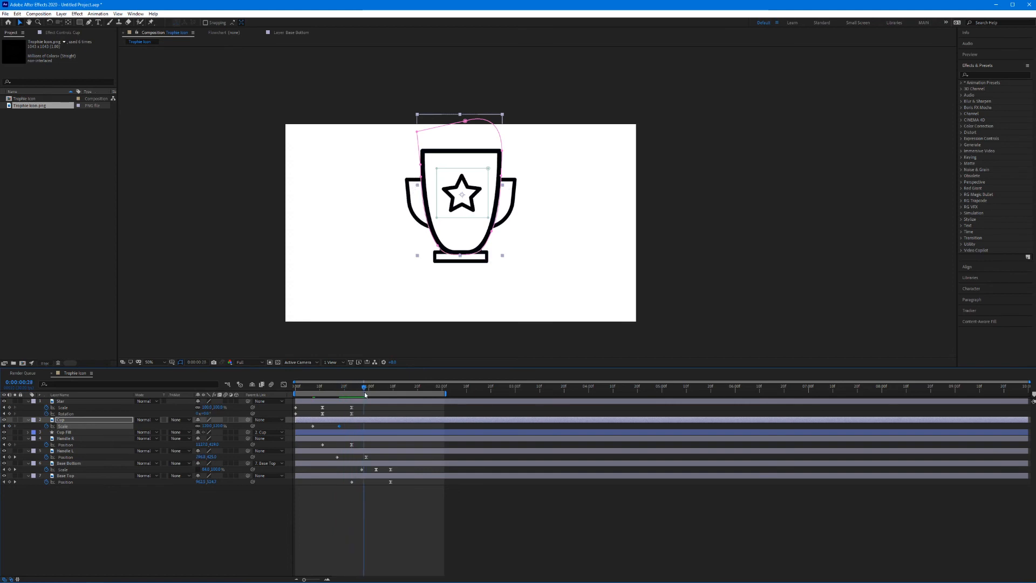
click(206, 426)
text(100)
key(Return)
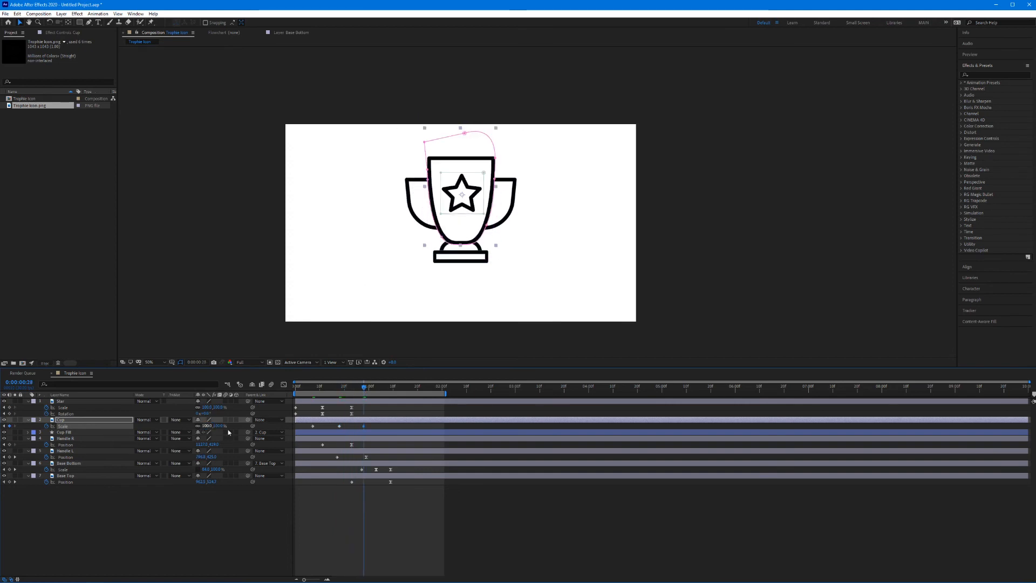
Easy-ease the Cup's last two Scale keyframes and increase the easing influence between them on the speed graph.
drag(331, 424, 372, 430)
click(284, 385)
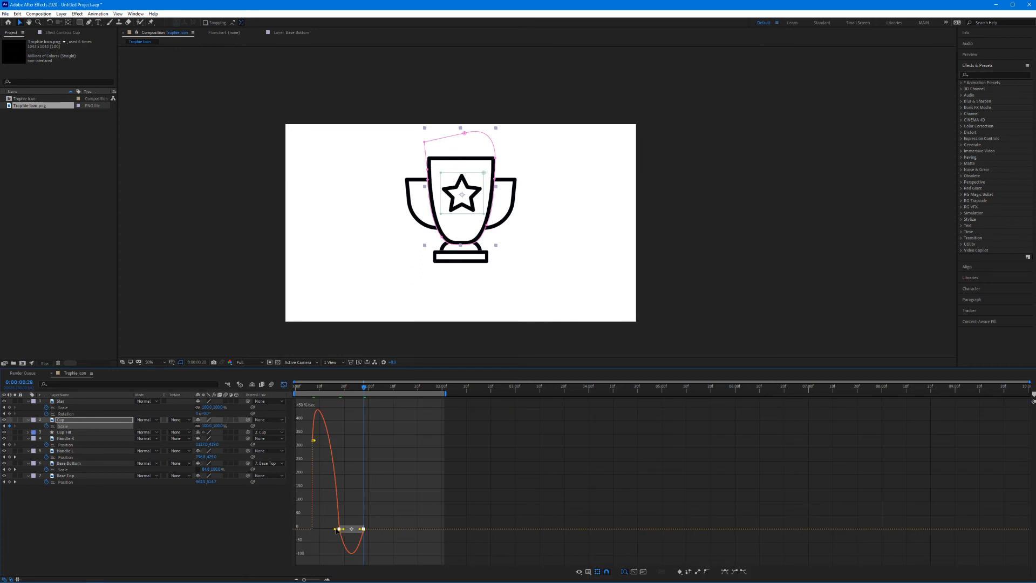
drag(335, 530, 356, 527)
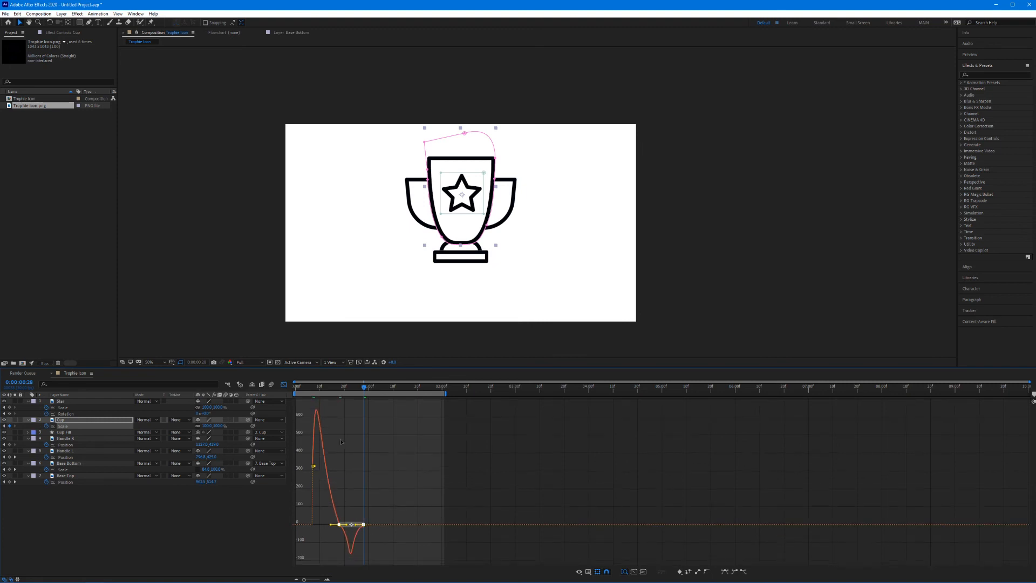
click(283, 385)
Preview the Cup's eased scale from the first frame and scrub through to about 0:00:00:27.
key(Home)
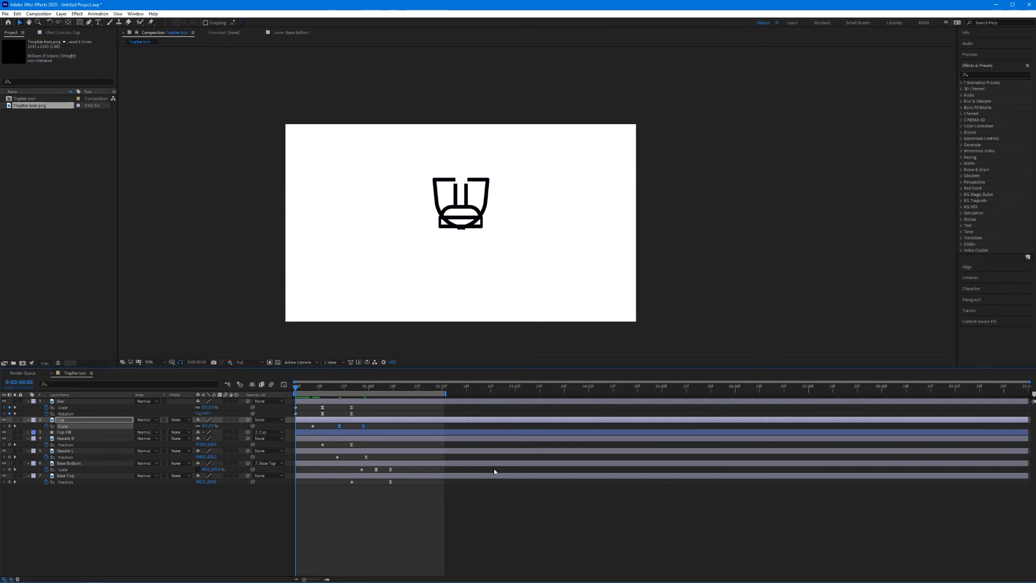
key(space)
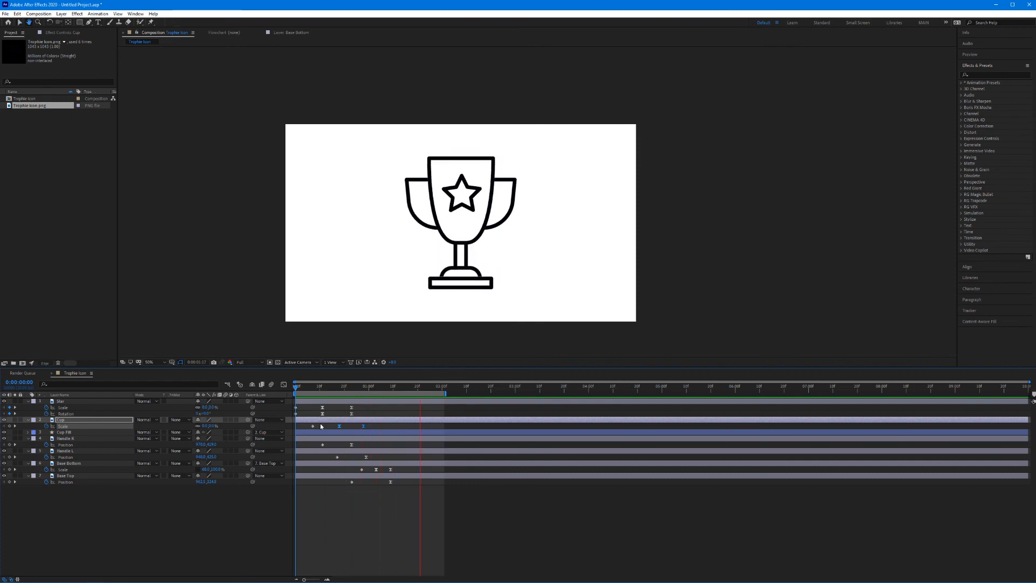
drag(305, 398, 362, 396)
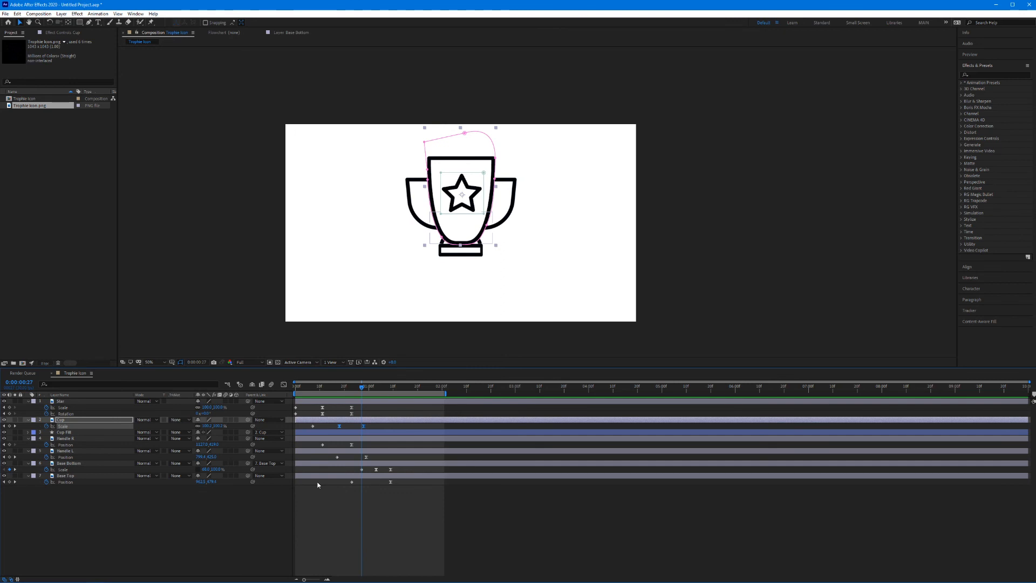
Shift all keyframes of Handle R, Handle L, Base Bottom and Base Top about seven frames later, starting at 0:00:00:18.
click(89, 438)
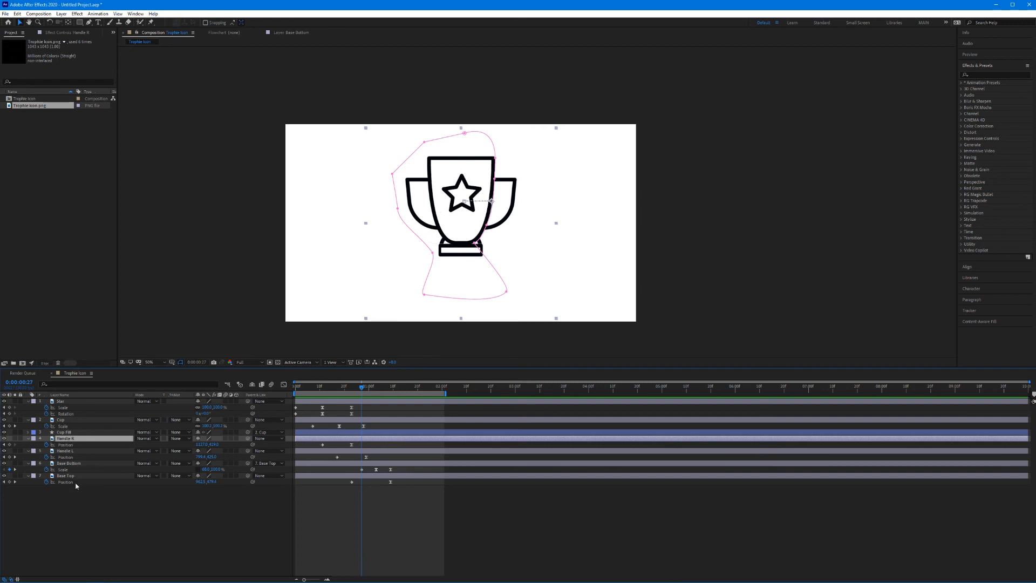
shift+click(76, 476)
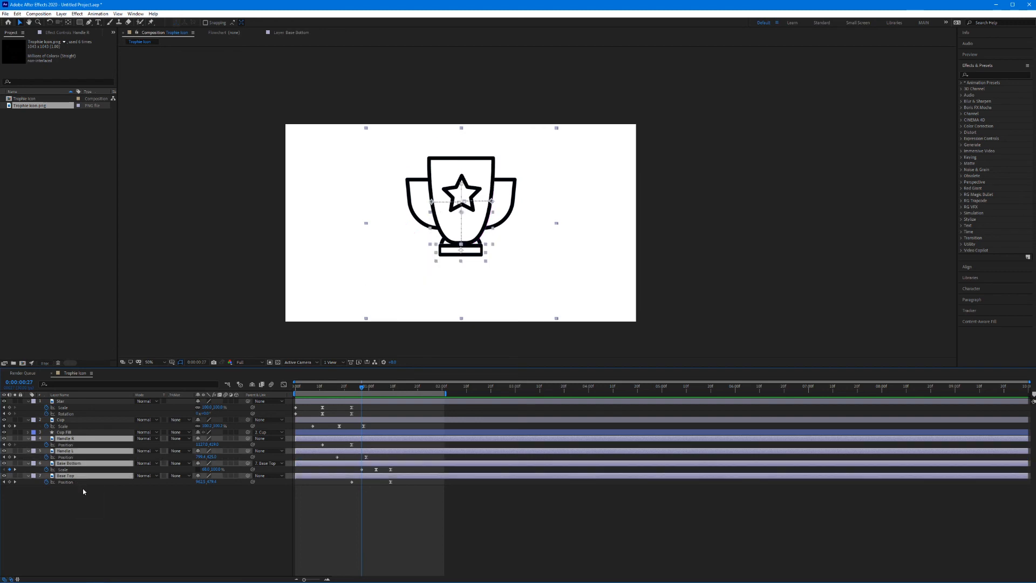
key(u)
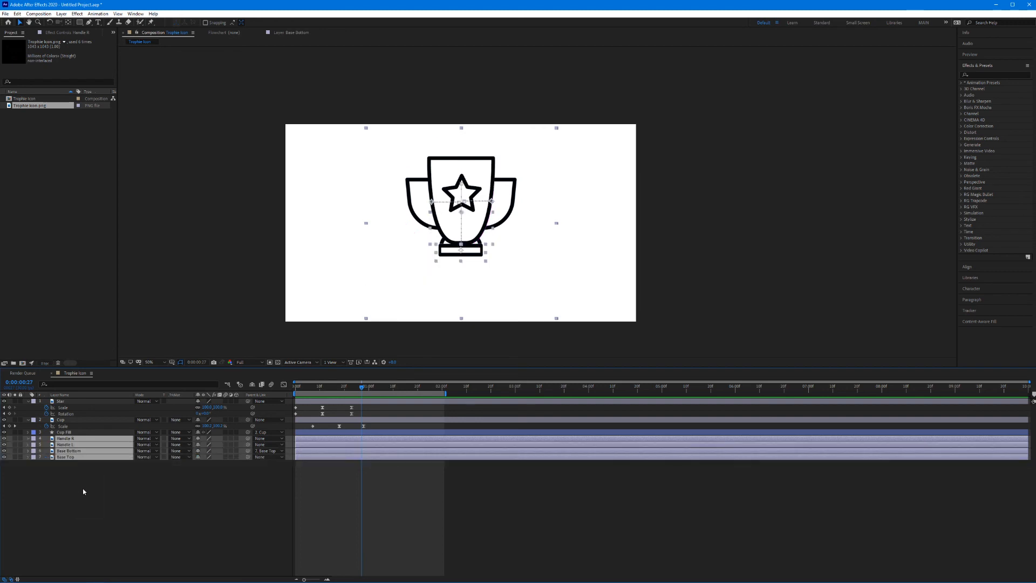
key(u)
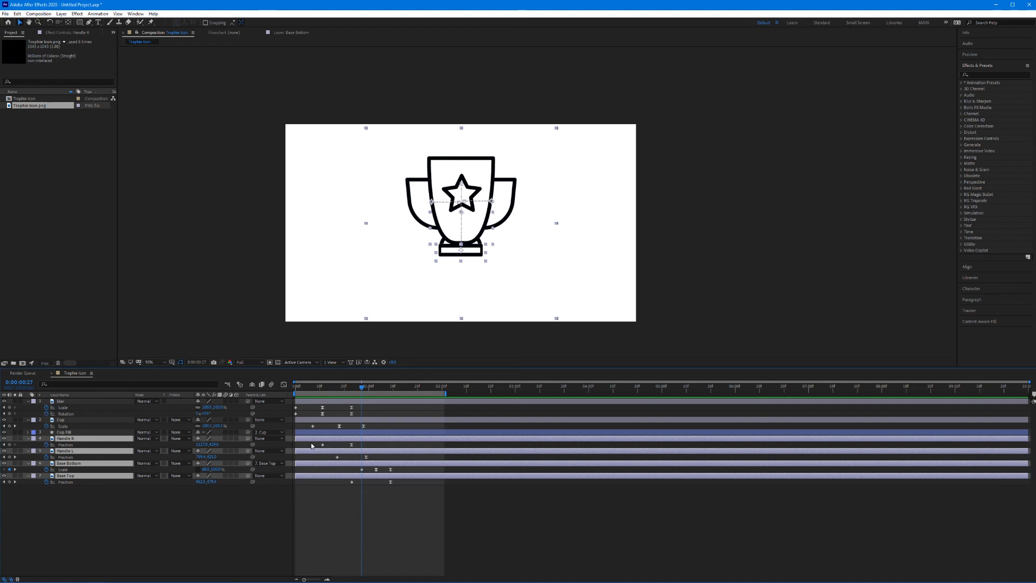
drag(311, 443, 419, 492)
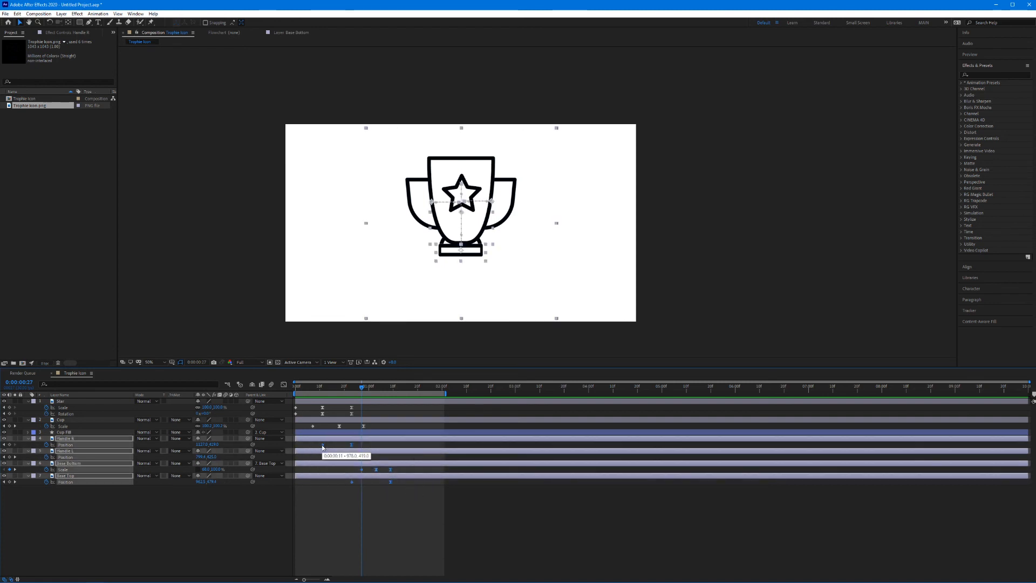
drag(323, 445, 333, 445)
drag(336, 387, 340, 444)
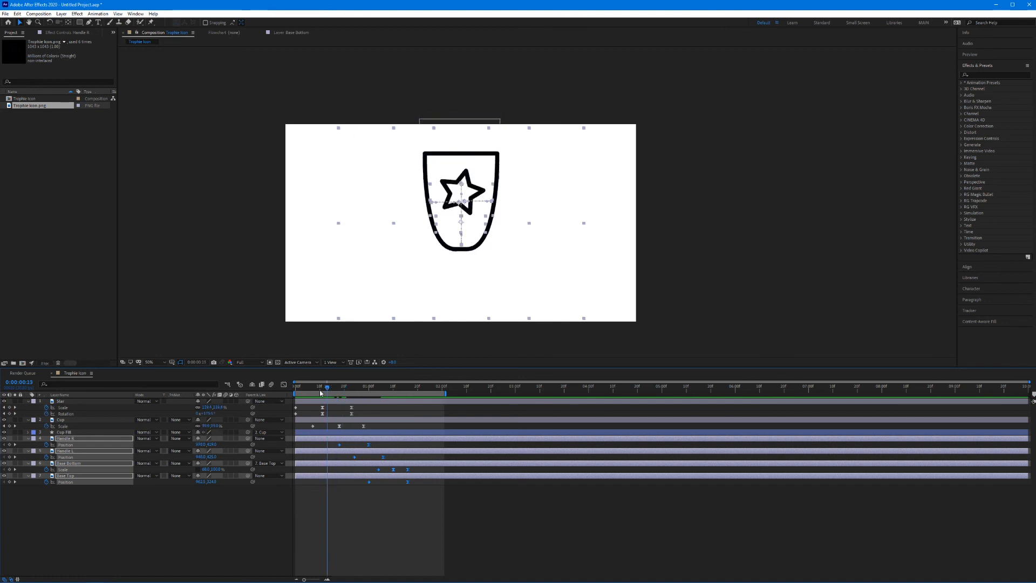
Preview the retimed handles and base from the first frame and return the current time to 0:00:00:18.
key(Home)
drag(296, 397, 392, 392)
key(Home)
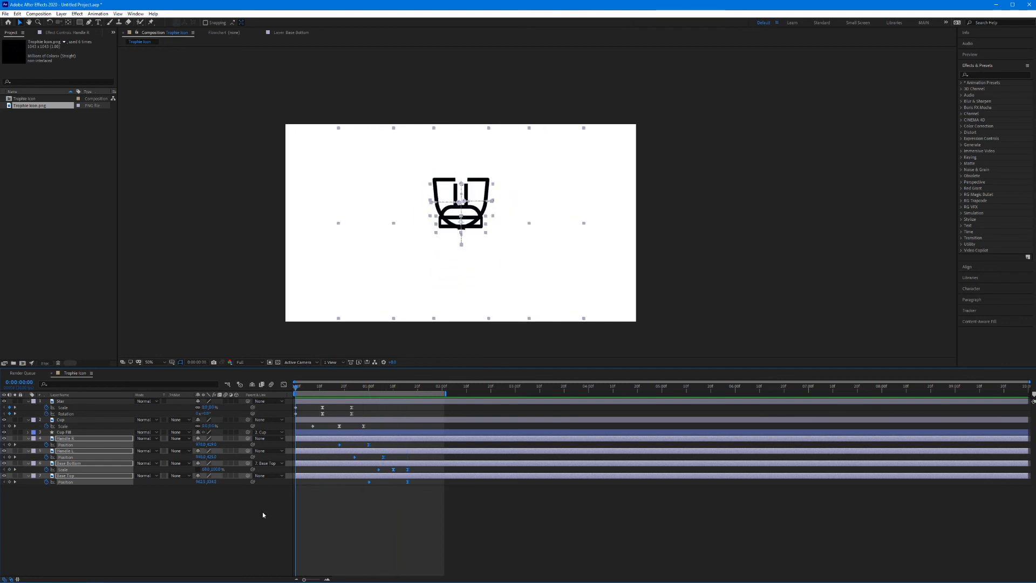
key(space)
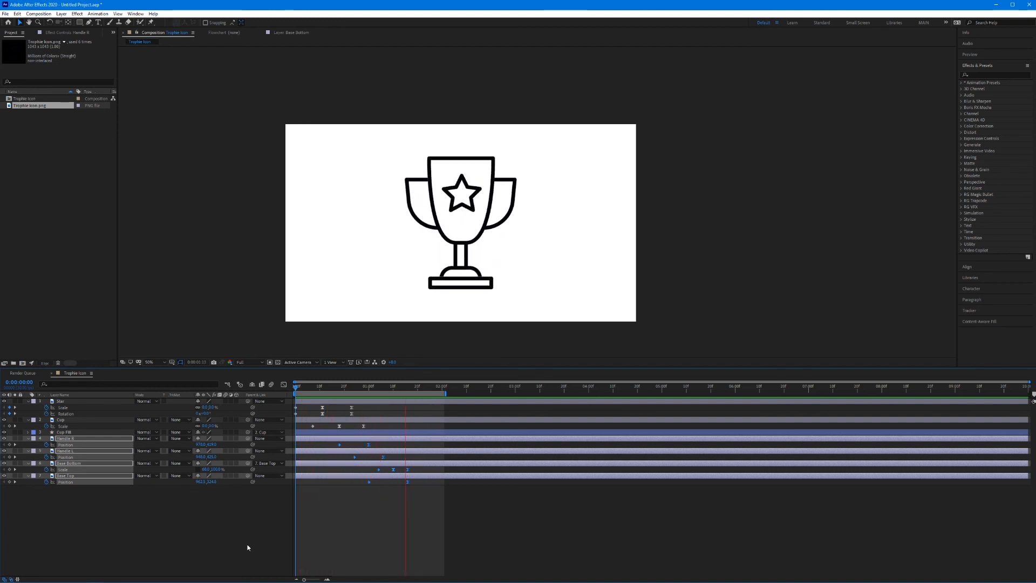
key(space)
drag(305, 387, 340, 390)
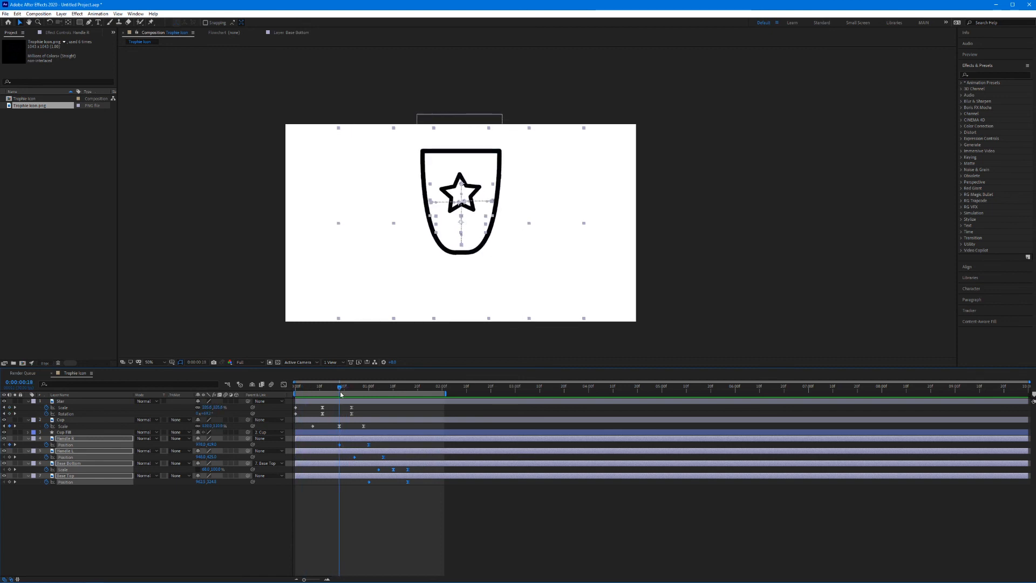
click(315, 503)
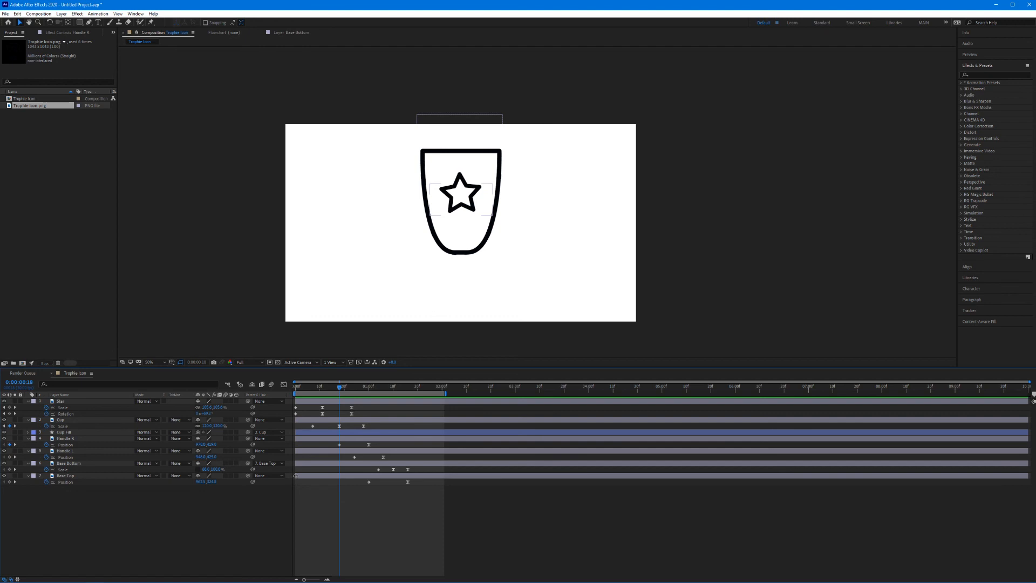
click(317, 476)
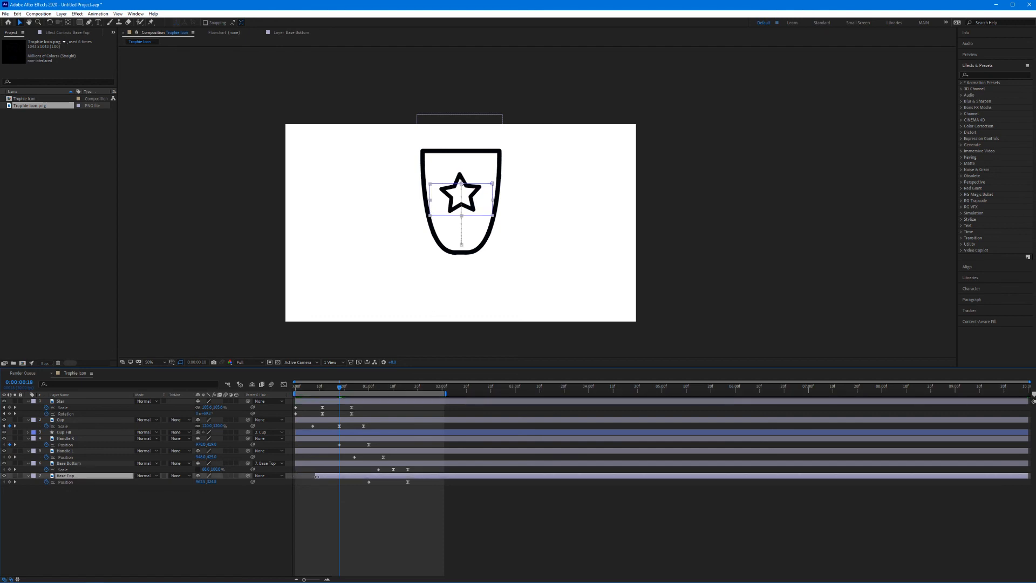
drag(317, 476, 341, 476)
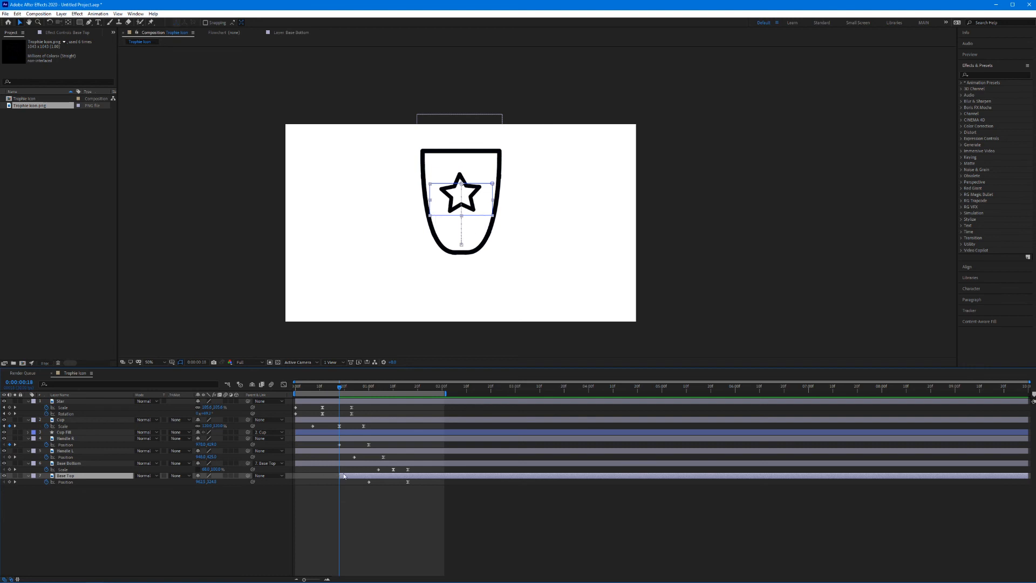
key(ctrl+z)
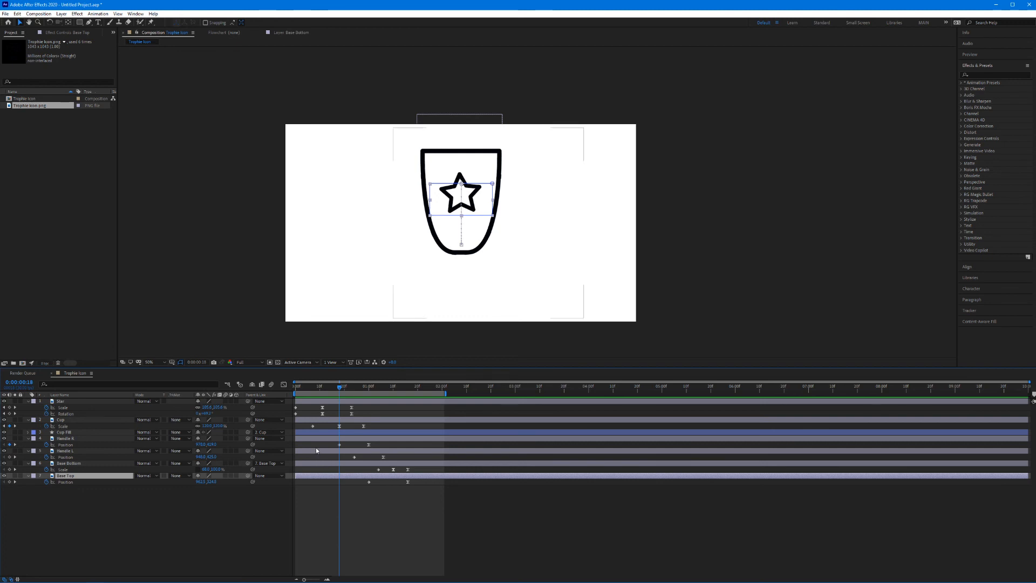
Trim the start of the Handle R, Handle L, Base Bottom and Base Top layers to 0:00:00:18.
shift+click(312, 439)
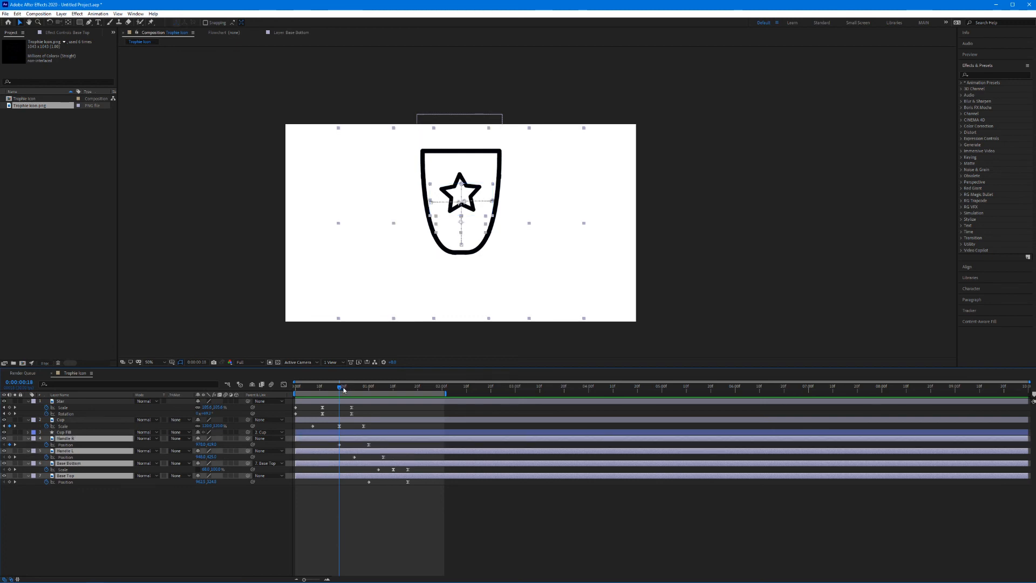
drag(341, 387, 340, 389)
drag(298, 440, 340, 443)
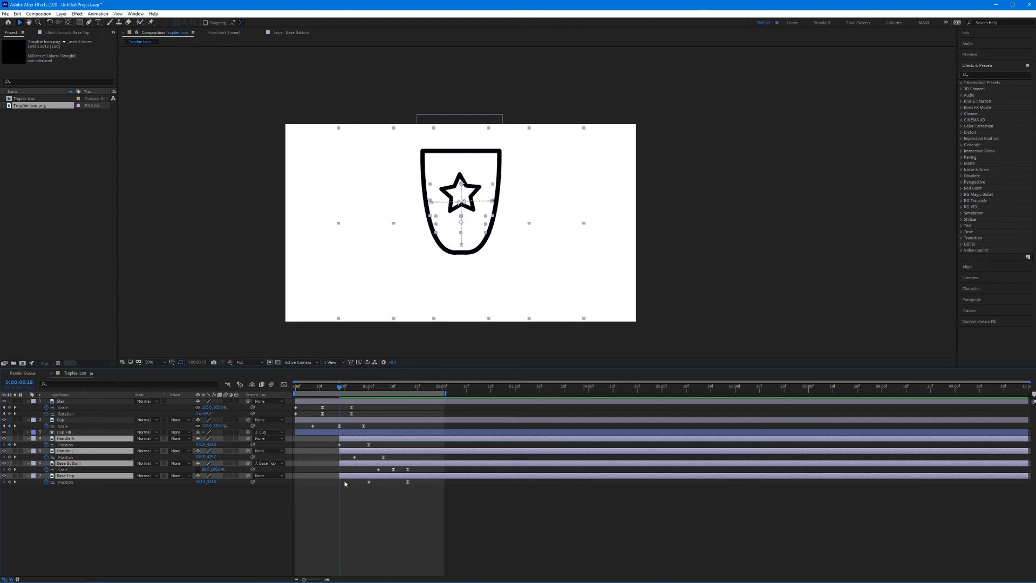
Scrub through the opening frames and preview the animation with the trimmed handle and base layers.
drag(340, 388, 303, 410)
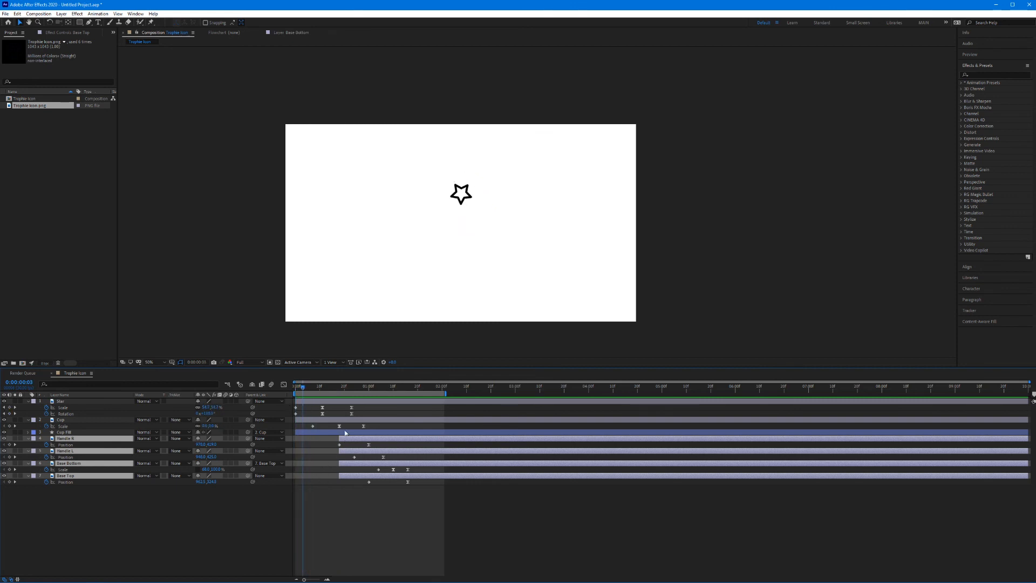
drag(305, 389, 351, 385)
drag(370, 384, 291, 403)
key(space)
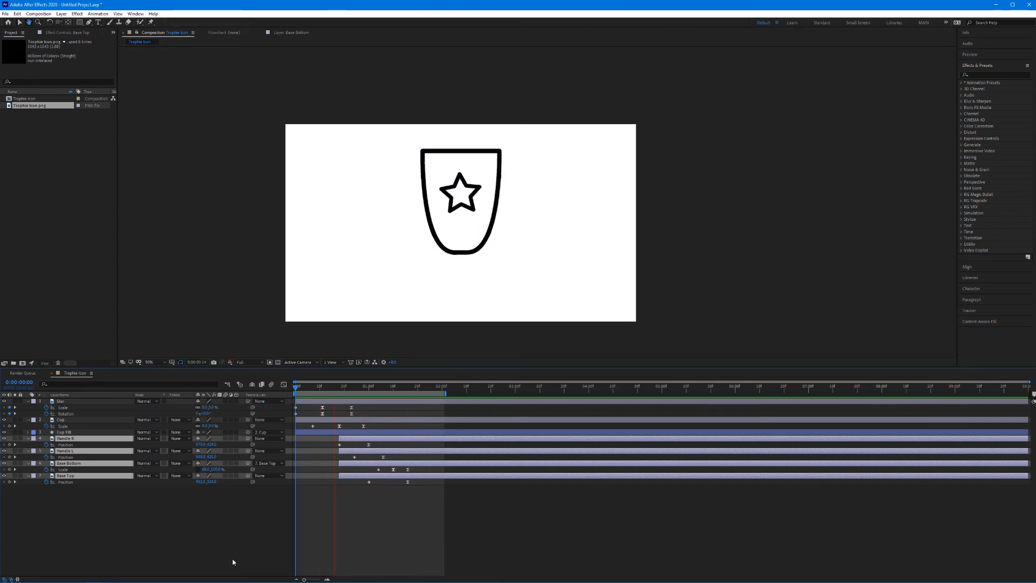
key(space)
Create a new shape layer with the current time at 0:00:00:23 and no other layer selected.
drag(339, 392, 315, 391)
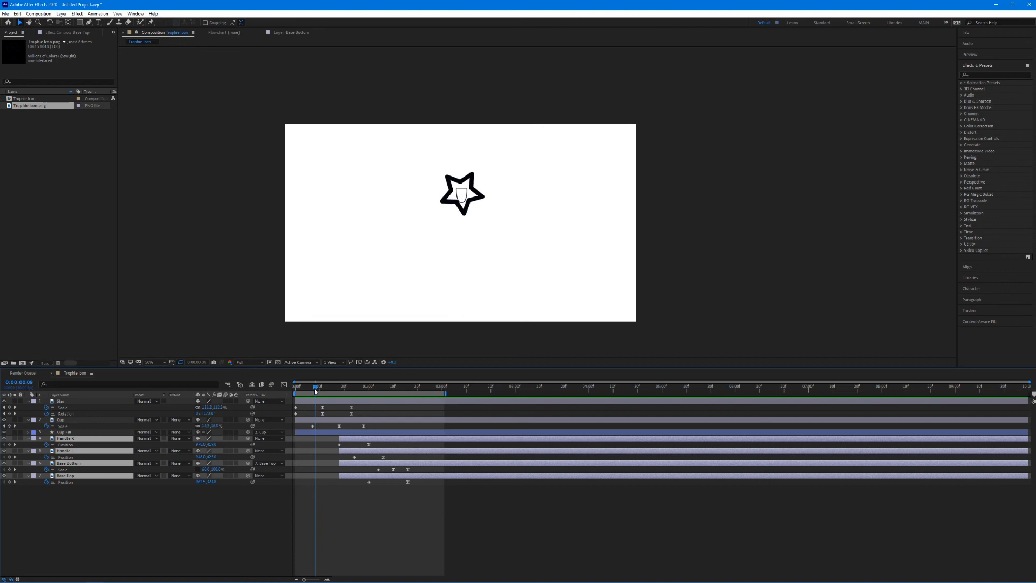
key(period)
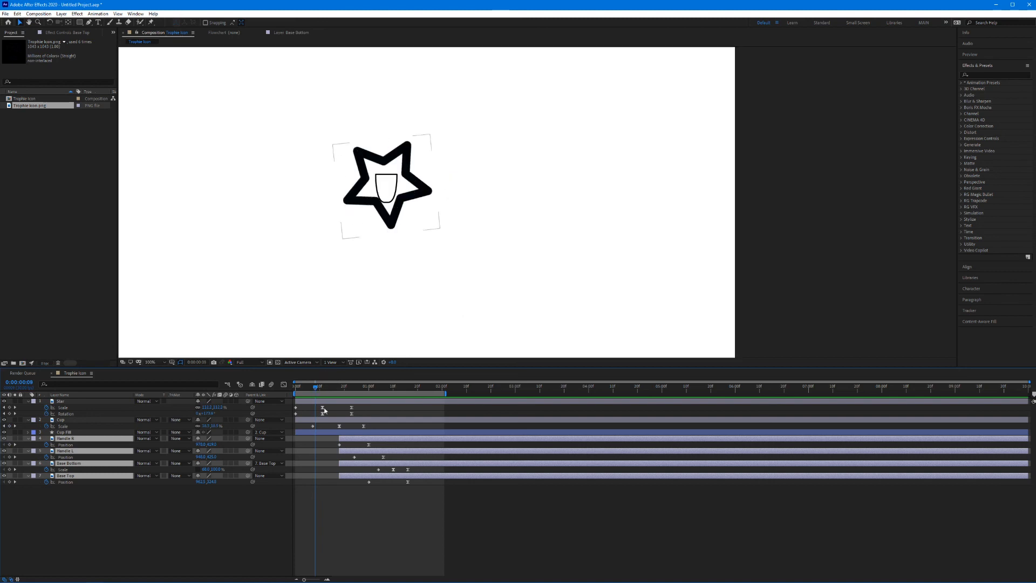
drag(314, 386, 352, 391)
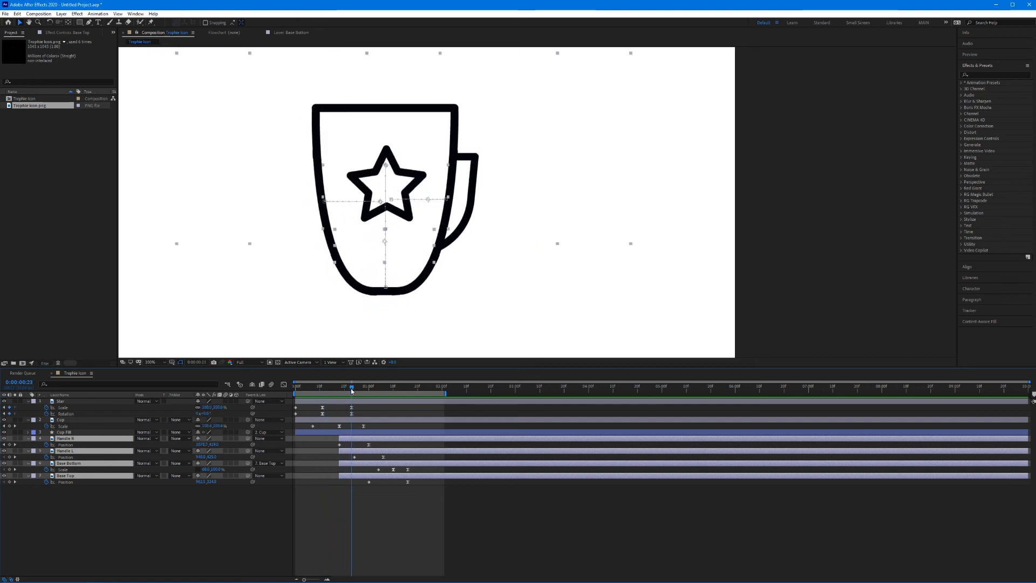
click(236, 529)
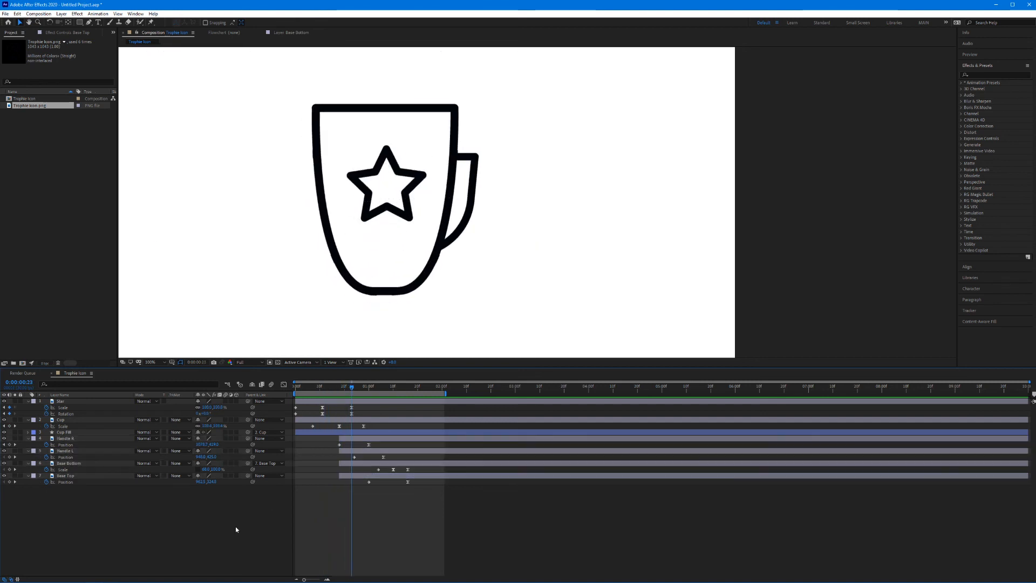
click(61, 13)
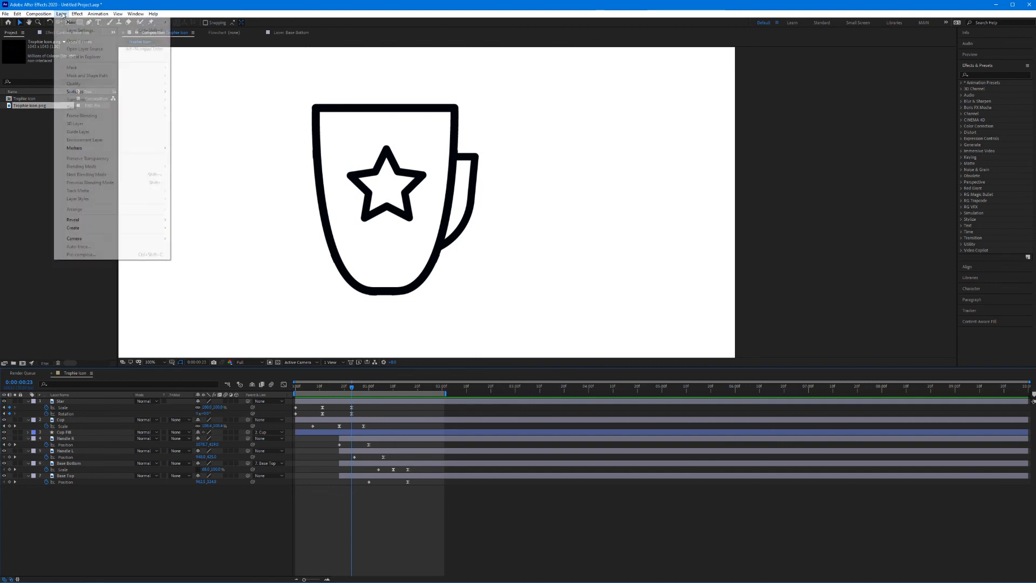
mouse_move(69, 28)
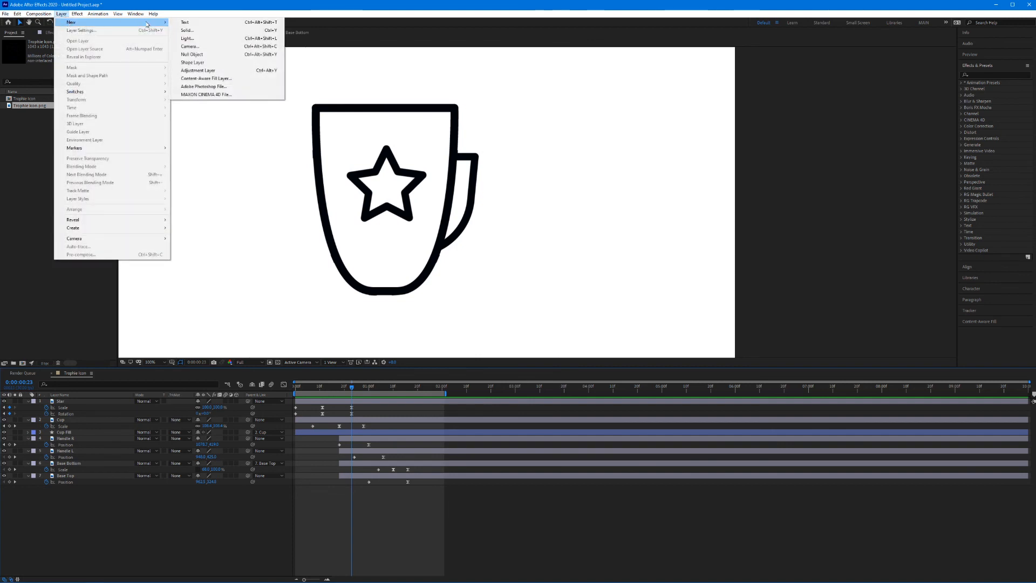
click(198, 62)
Trace the star outline on the new shape layer as a closed ten-point white-filled path with the Pen tool.
key(q)
click(88, 22)
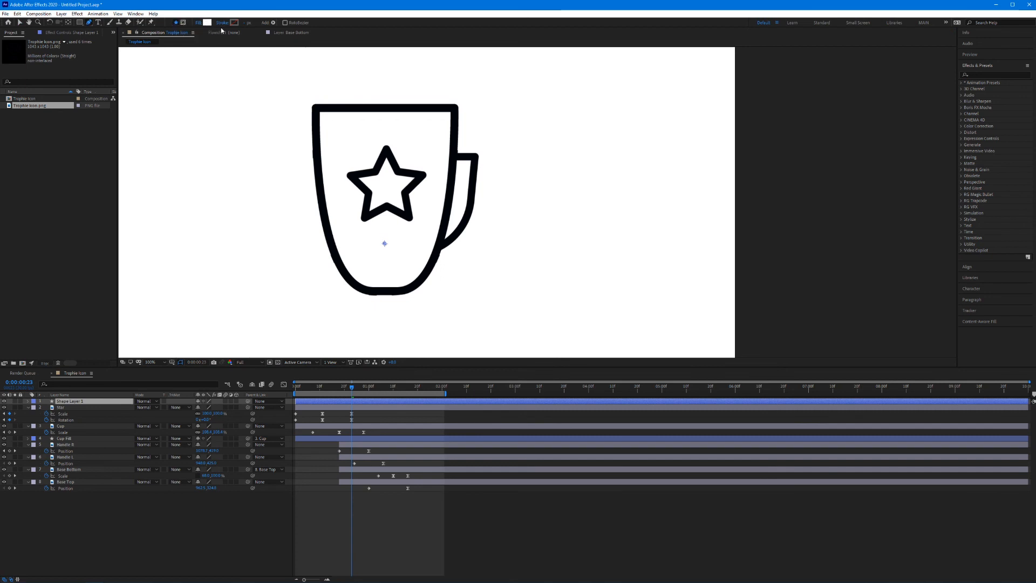
scroll(413, 173, up, 1)
drag(315, 185, 465, 212)
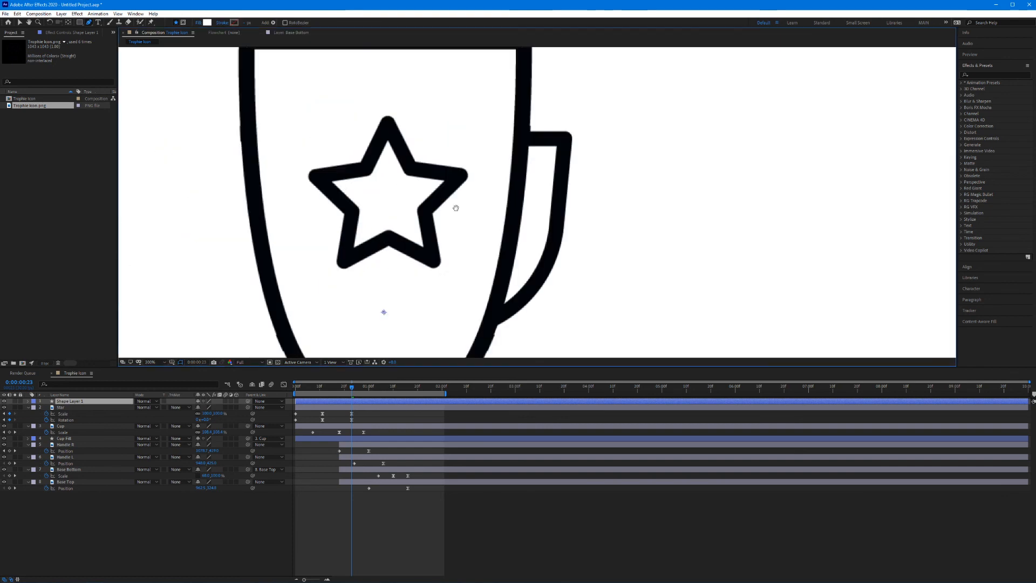
click(366, 167)
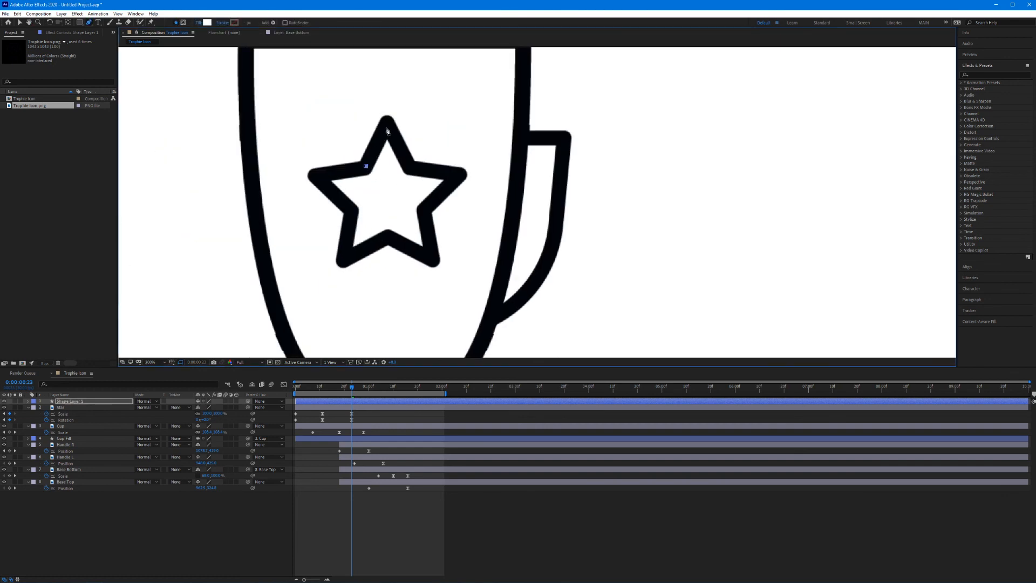
click(387, 126)
click(455, 175)
click(424, 211)
click(431, 258)
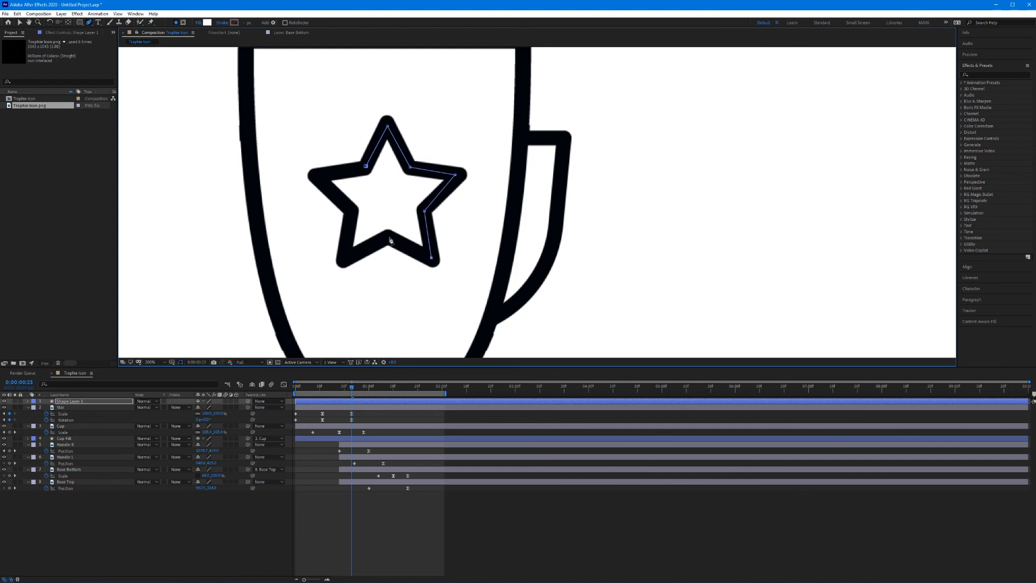
click(388, 237)
click(346, 257)
click(351, 211)
click(318, 178)
click(366, 167)
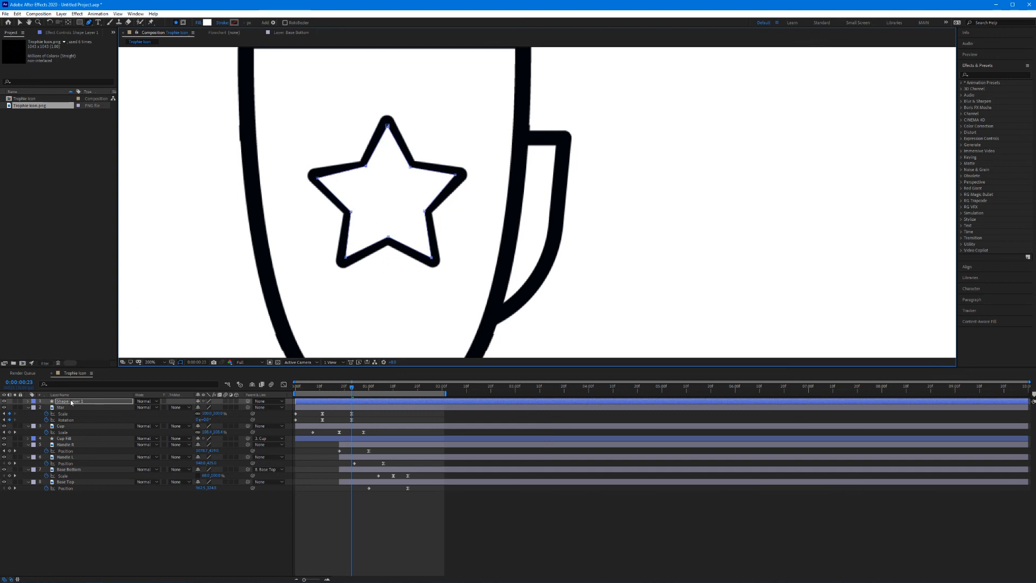
Place the traced star shape layer directly below the Star layer and rename it Star Fill.
drag(71, 402, 70, 416)
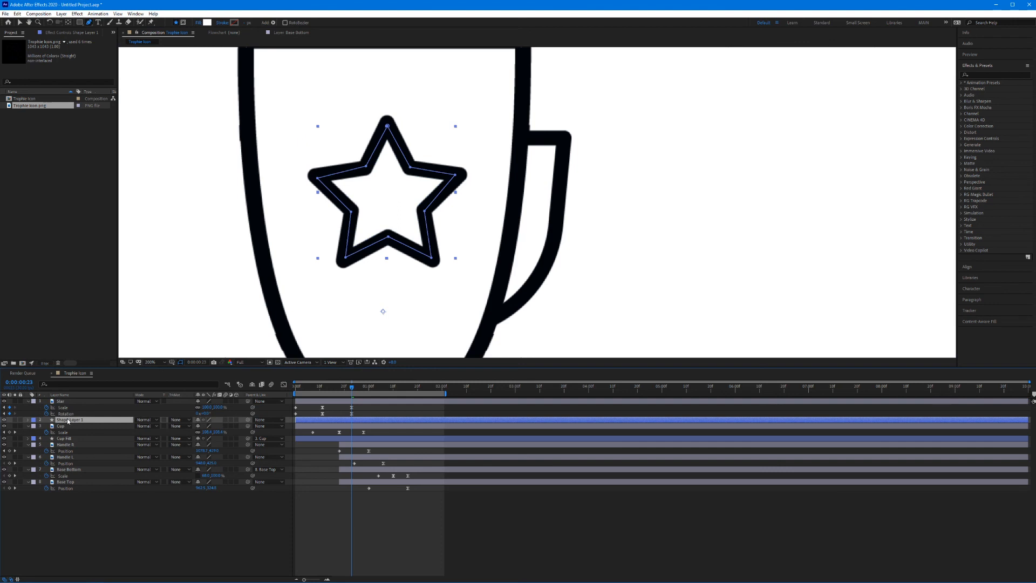
key(Return)
text(Star F)
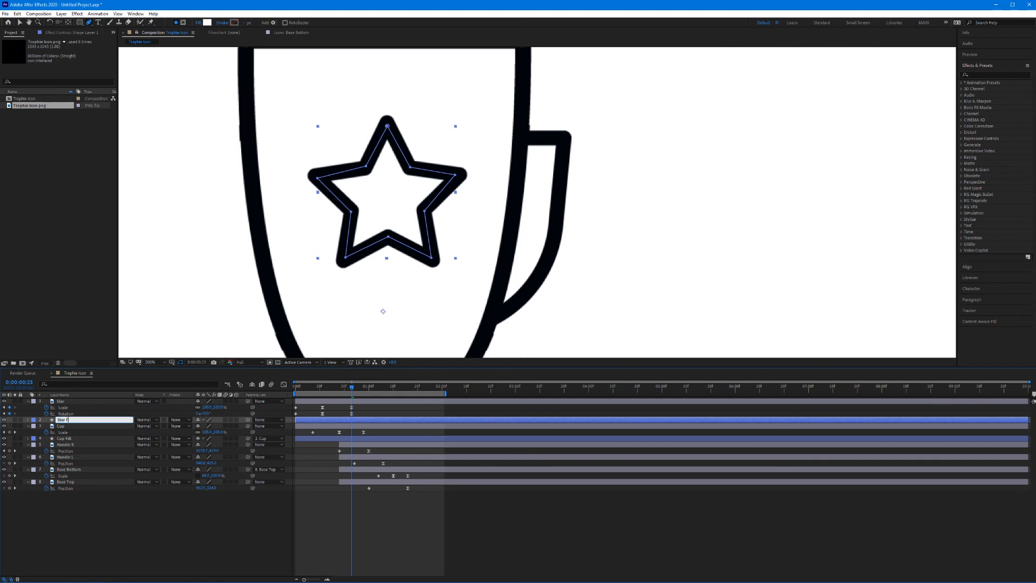
text(ill)
click(140, 497)
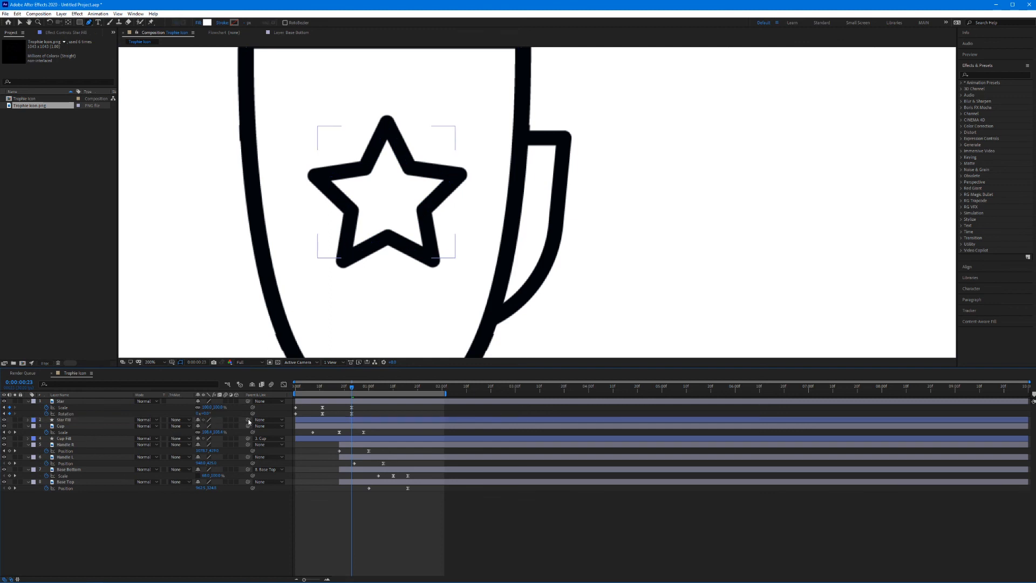
Parent the Star Fill layer to the Star layer and check its fill against the transparency grid while scrubbing the opening frames.
drag(248, 422, 79, 404)
drag(349, 387, 316, 398)
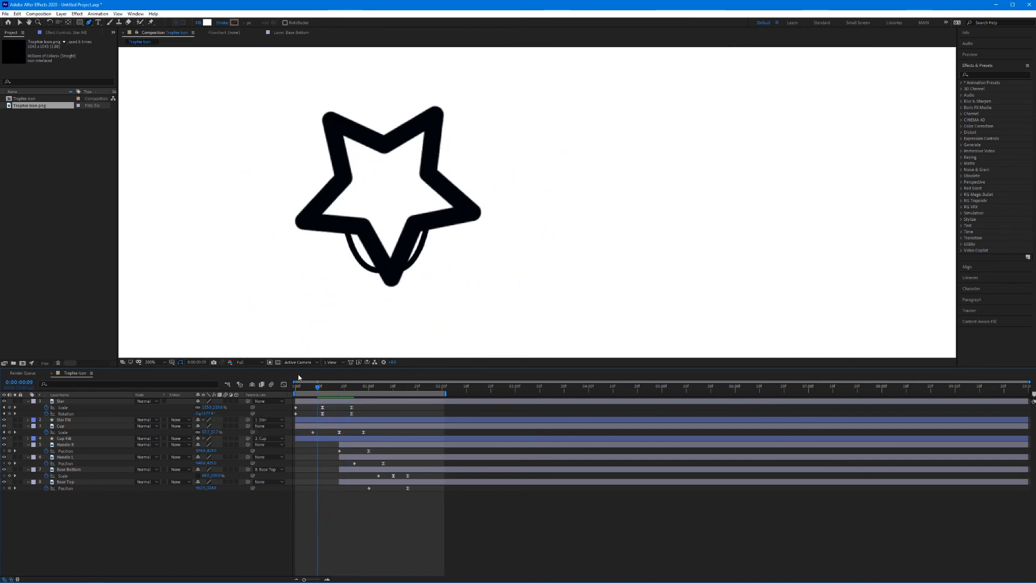
click(278, 362)
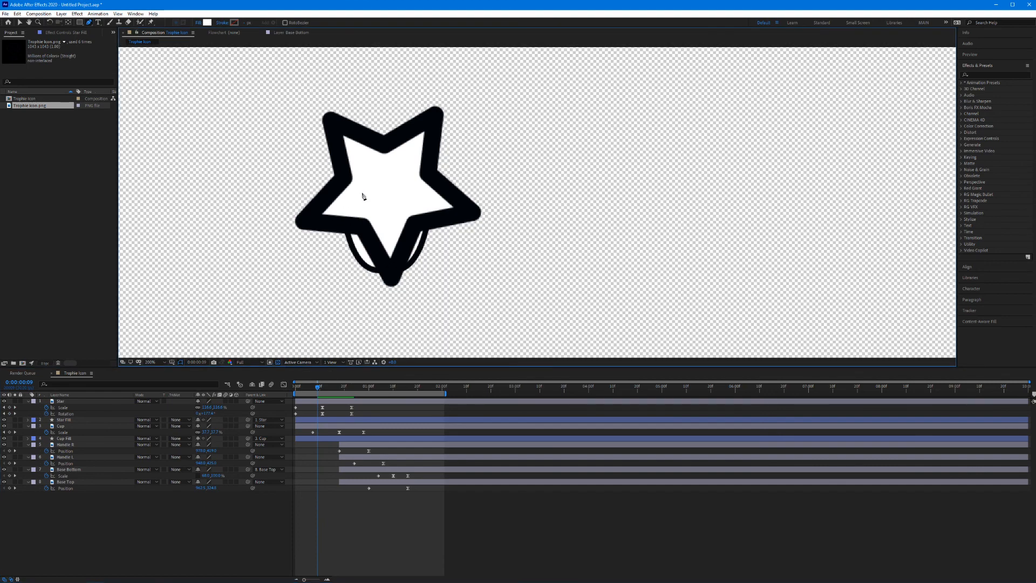
drag(317, 398, 347, 385)
key(v)
scroll(323, 270, down, 1)
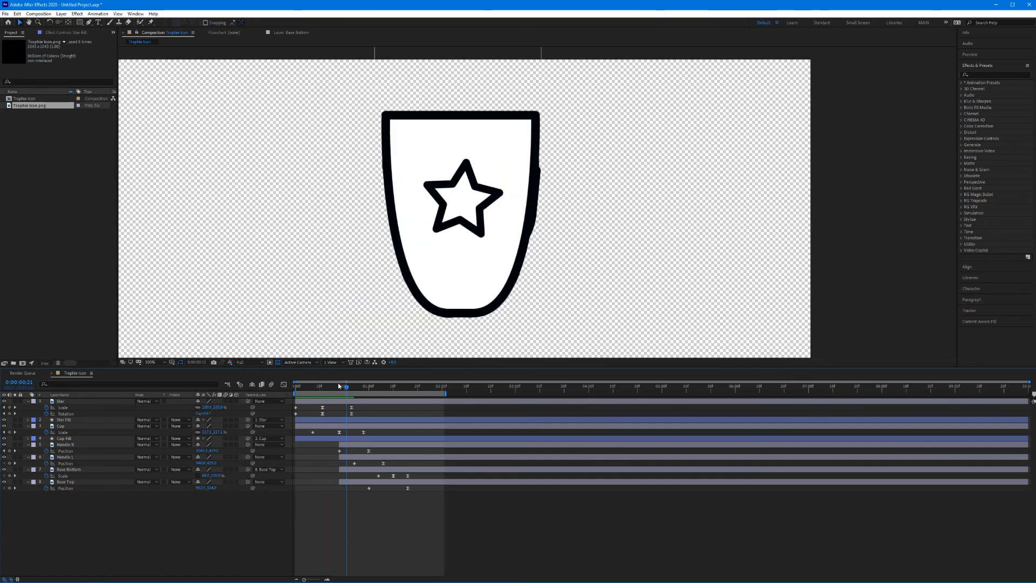
Turn off the transparency grid and preview the whole trophy animation from the first frame.
click(278, 363)
scroll(341, 298, down, 1)
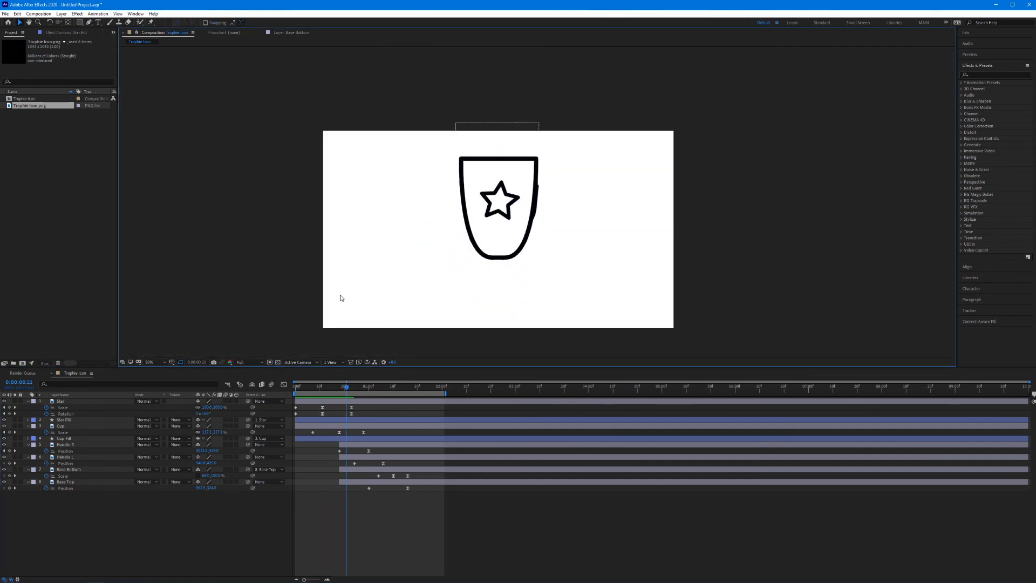
drag(348, 386, 285, 394)
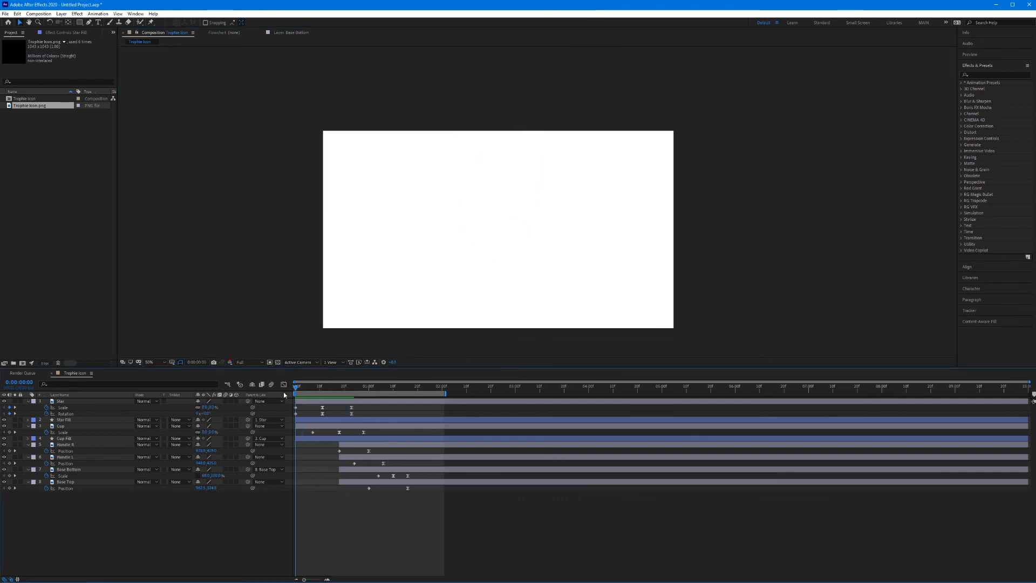
key(space)
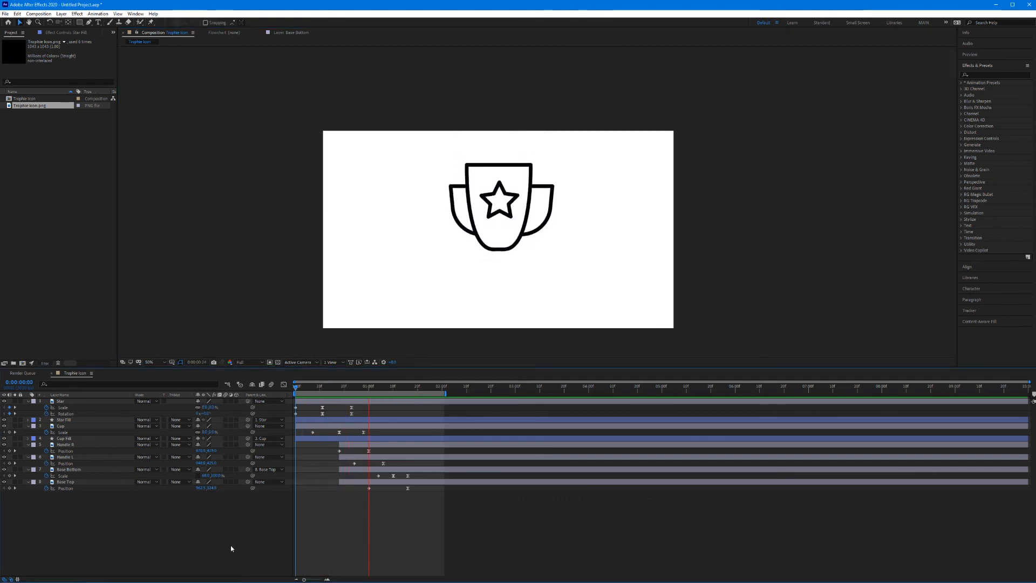